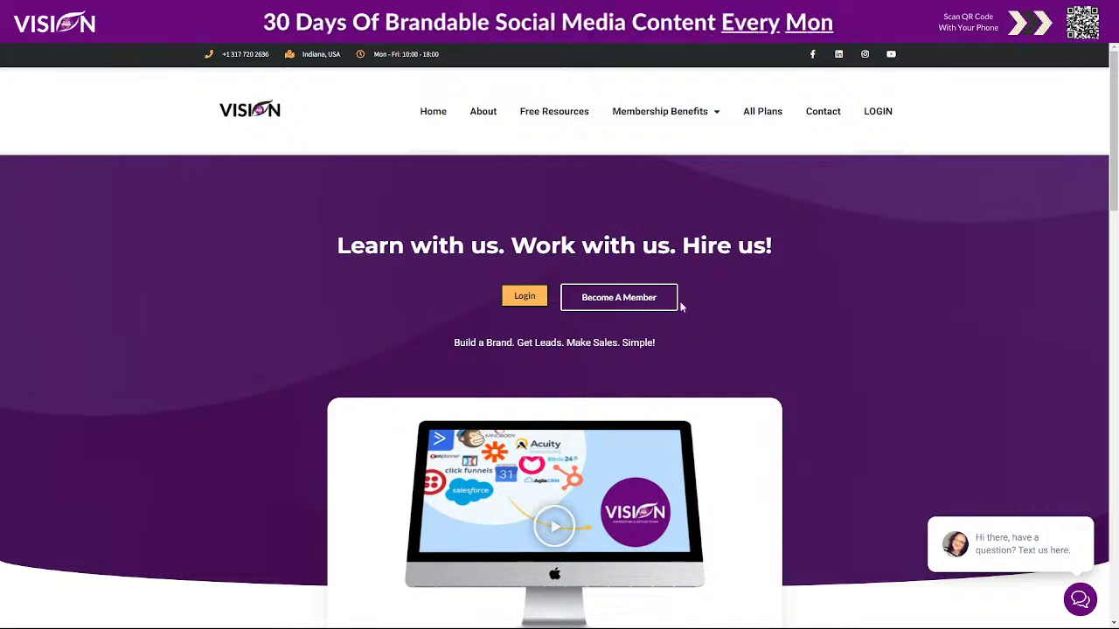
# - Open All Plans and scroll to the Go High Level Agency, Vision Membership and Tier 5 plan cards
pyautogui.click(766, 111)
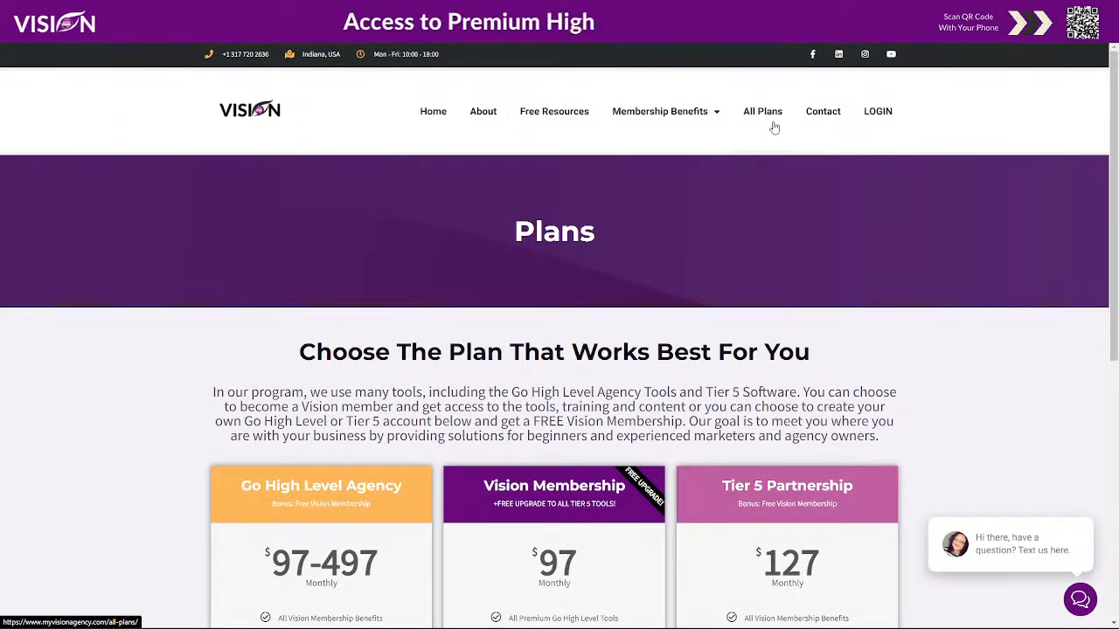
pyautogui.scroll(-2, 959, 399)
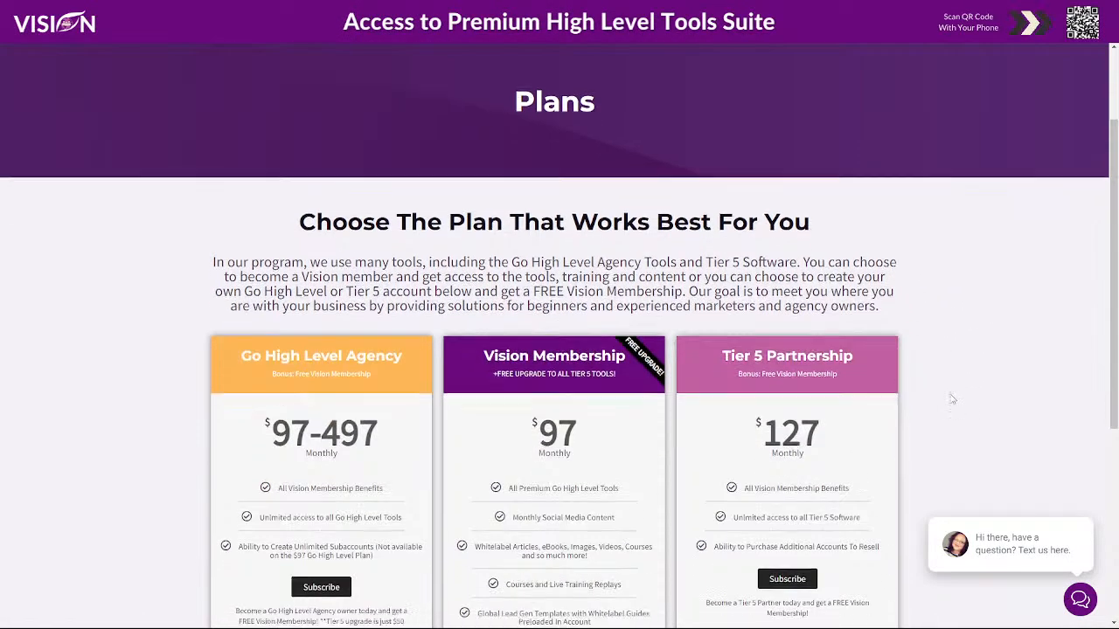
pyautogui.scroll(-2, 953, 399)
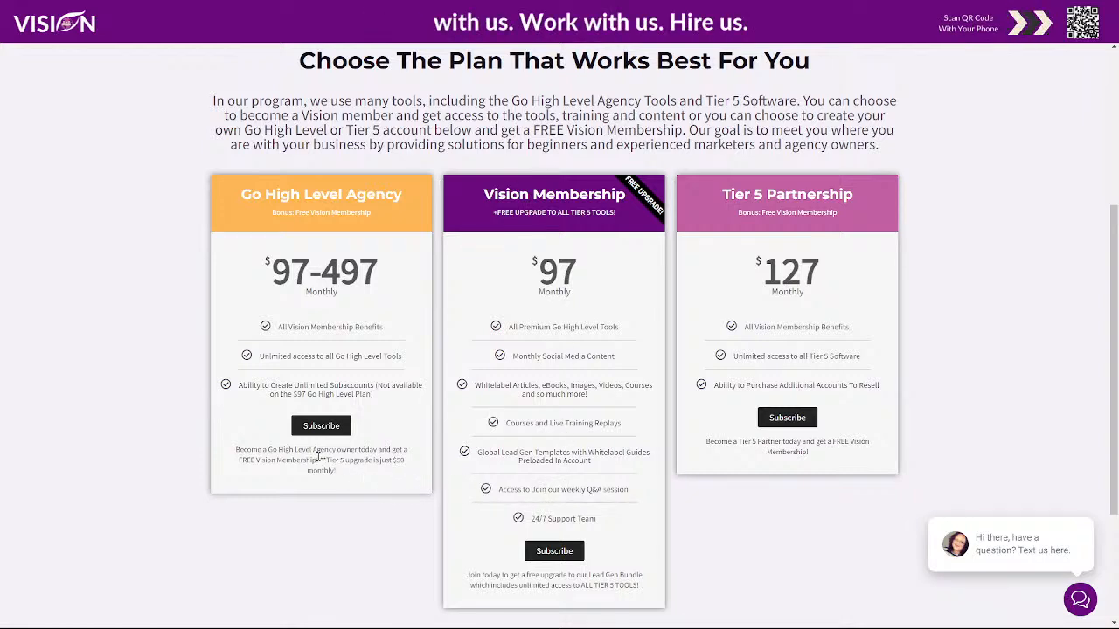
# - Highlight, then clear, the $50 Tier 5 upgrade note on the $97 Vision Membership plan
pyautogui.moveTo(320, 460); pyautogui.dragTo(344, 477)
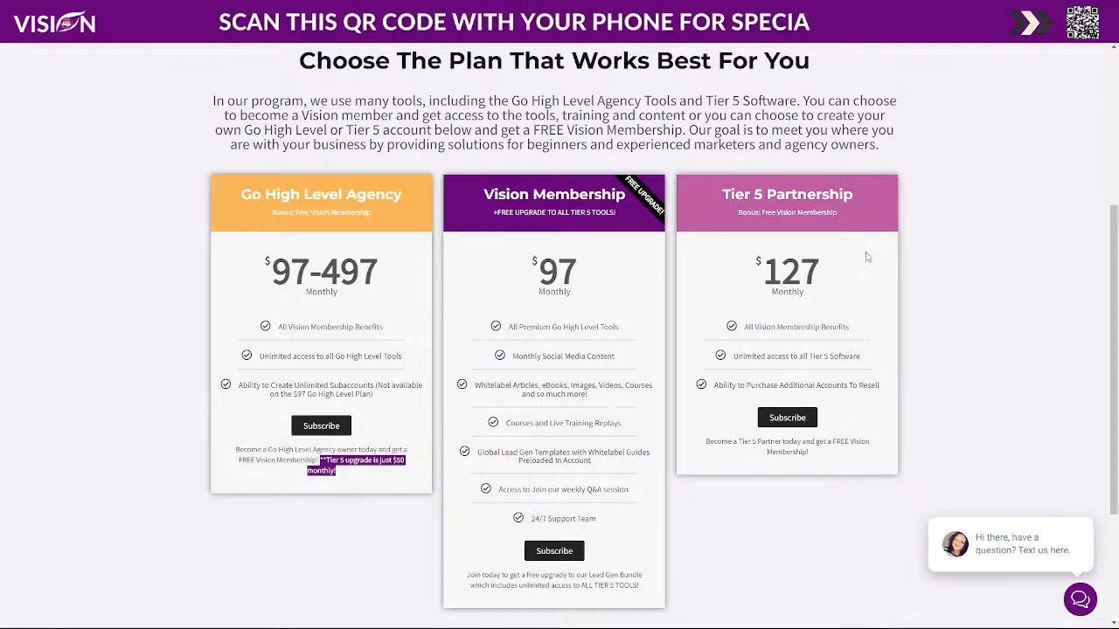
pyautogui.click(600, 254)
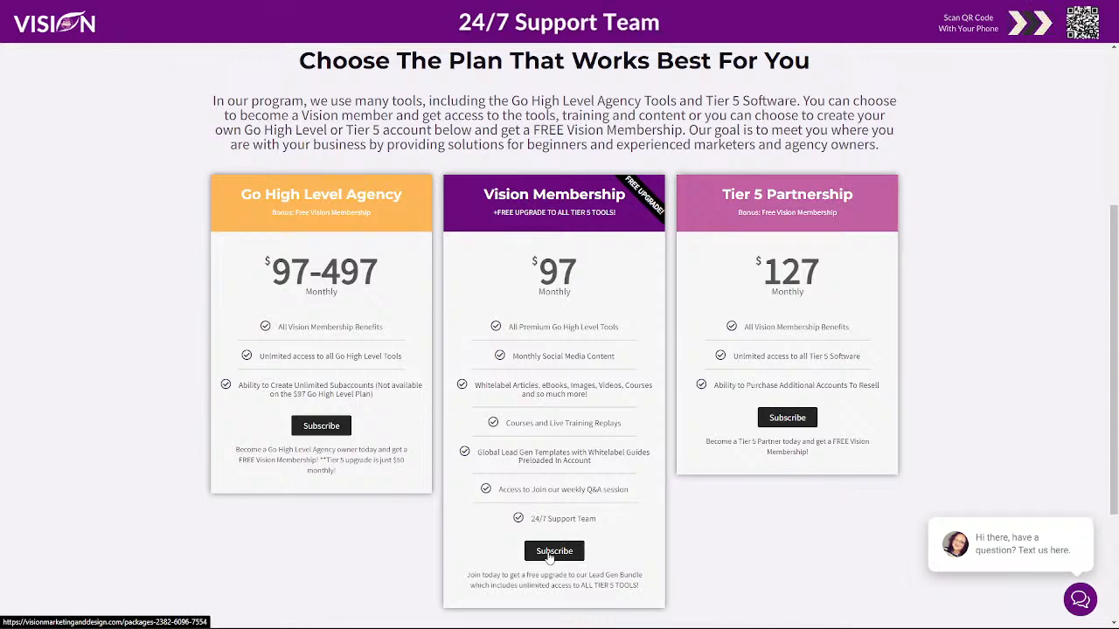
pyautogui.scroll(1, 549, 557)
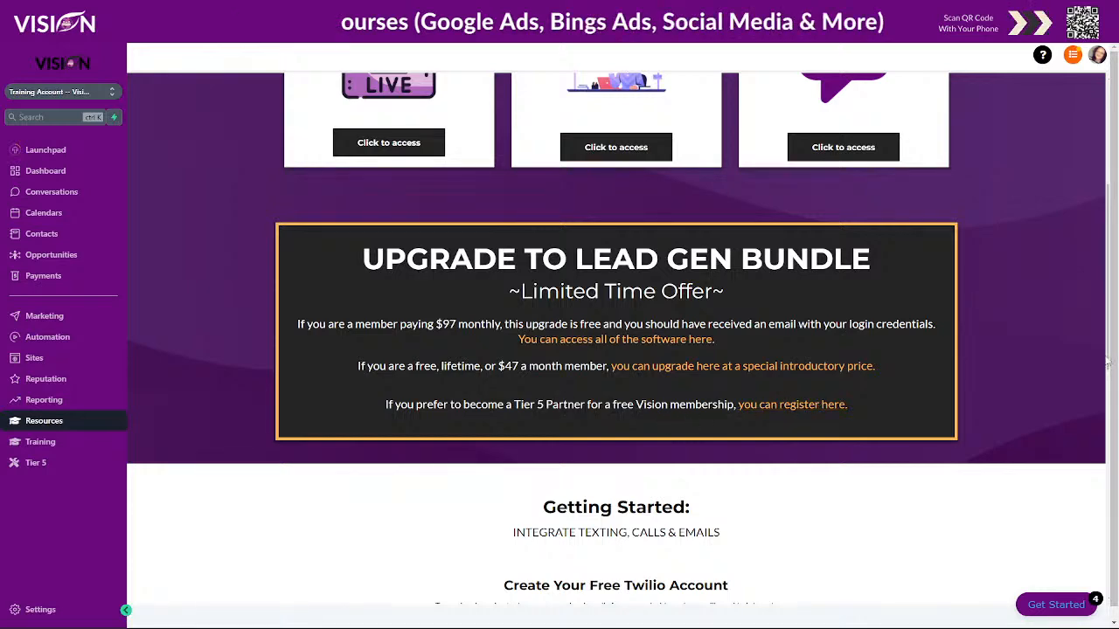
# - Scroll up through the portal access cards on the Resources page
pyautogui.scroll(3, 986, 373)
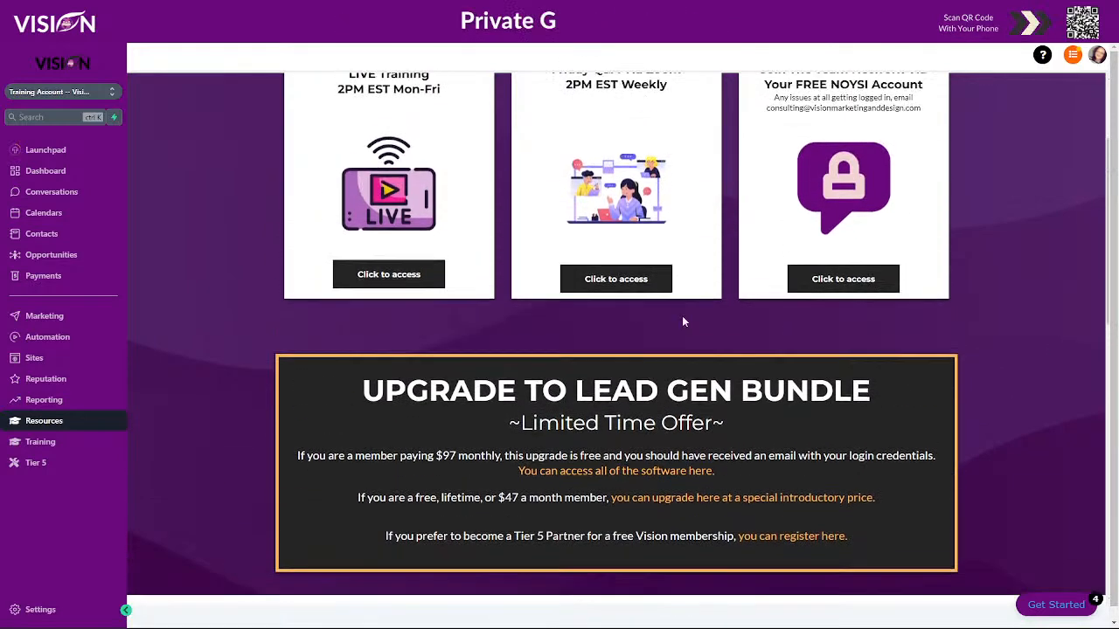
pyautogui.scroll(1, 683, 322)
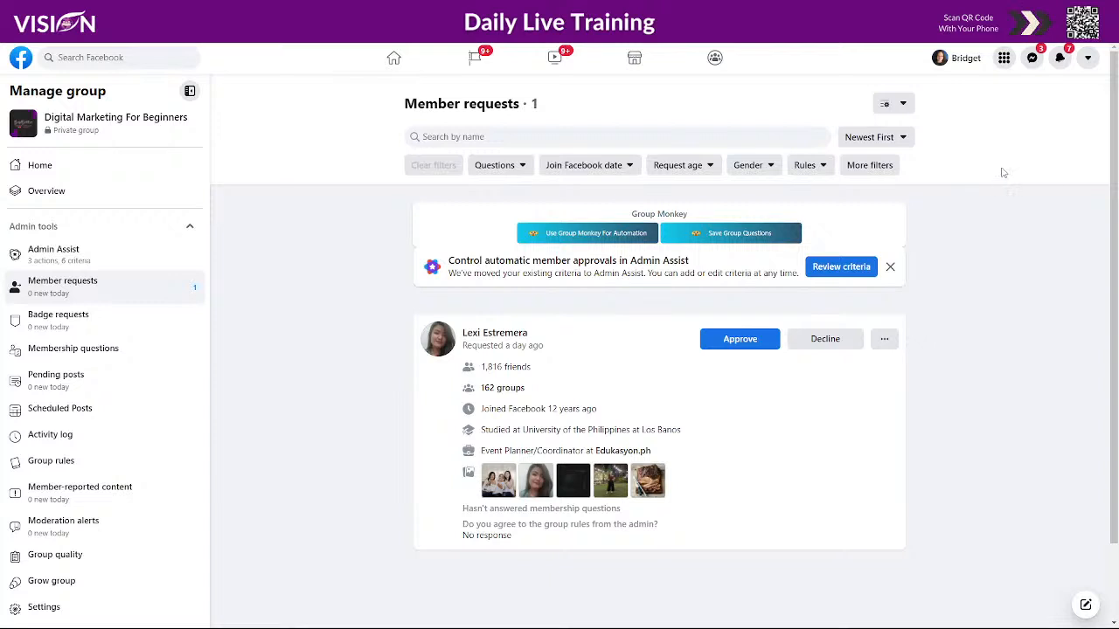
pyautogui.click(974, 31)
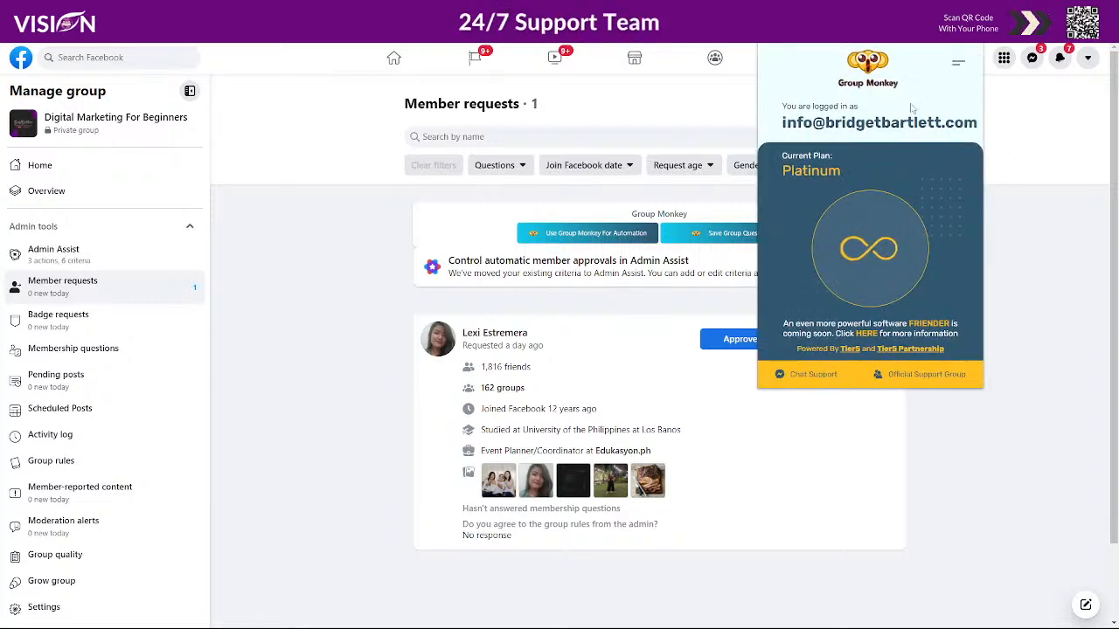
pyautogui.click(958, 63)
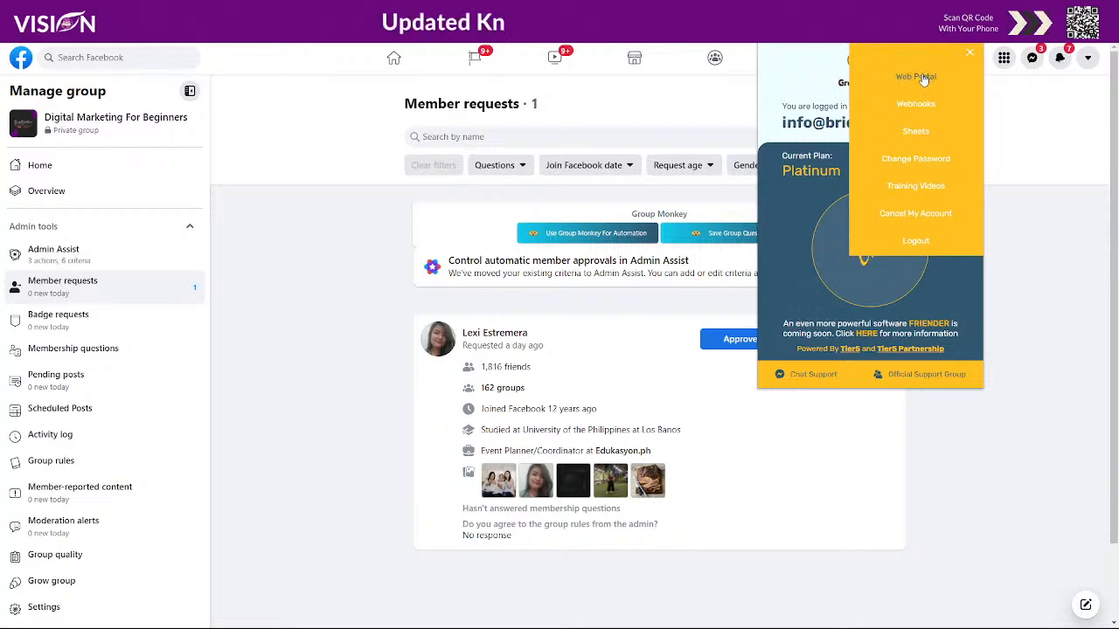
pyautogui.click(916, 77)
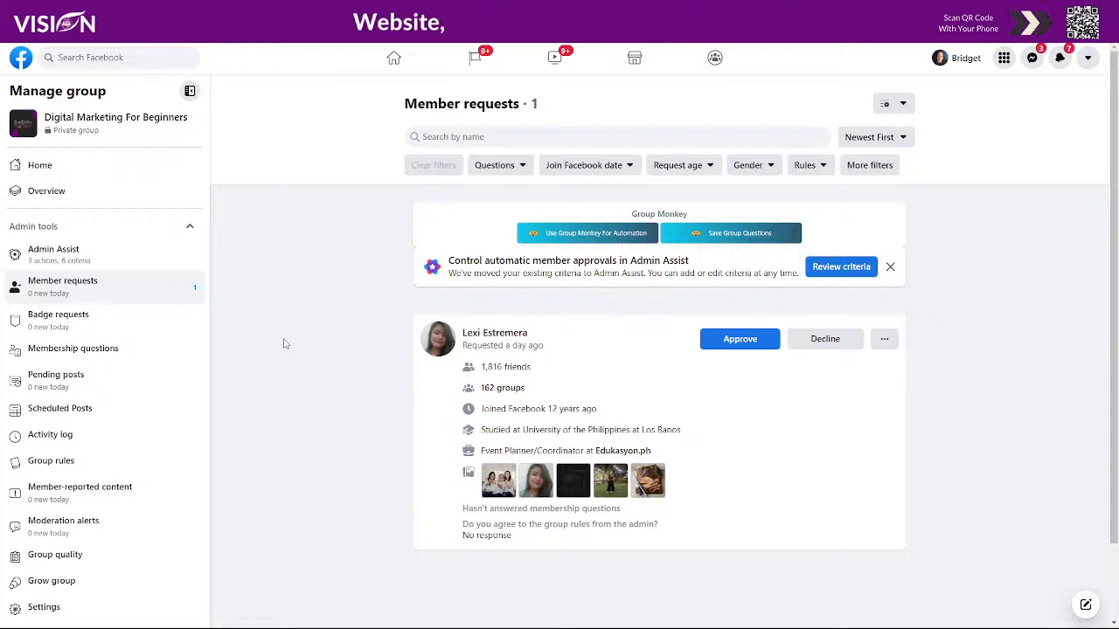
# - Show the group's Membership questions, with the best-email and no-sharing-links agreement questions
pyautogui.scroll(-1, 48, 256)
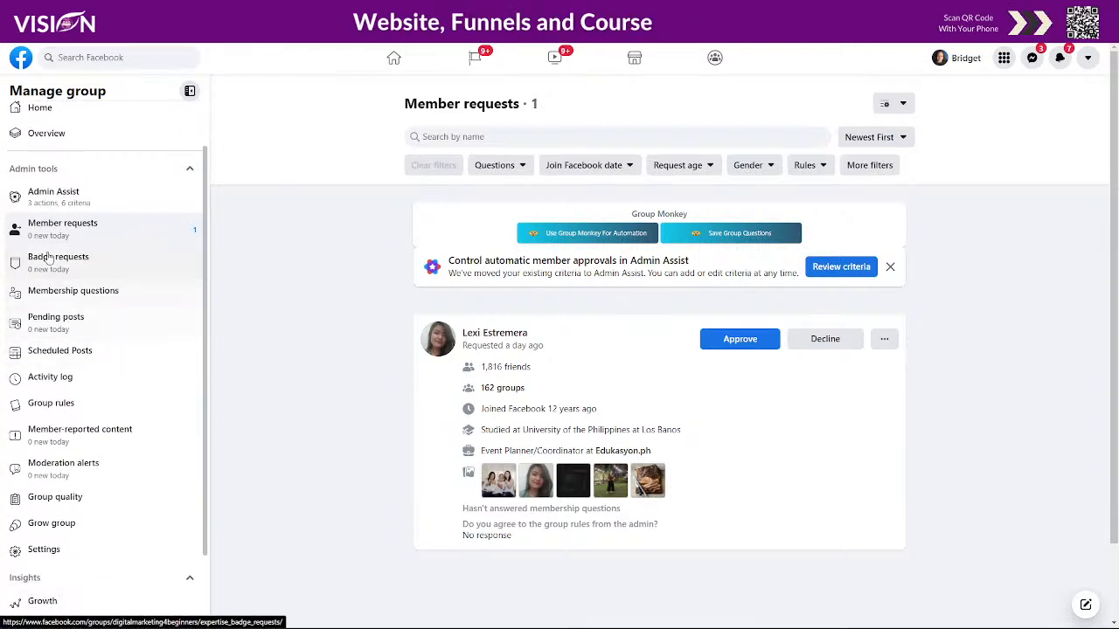
pyautogui.click(67, 290)
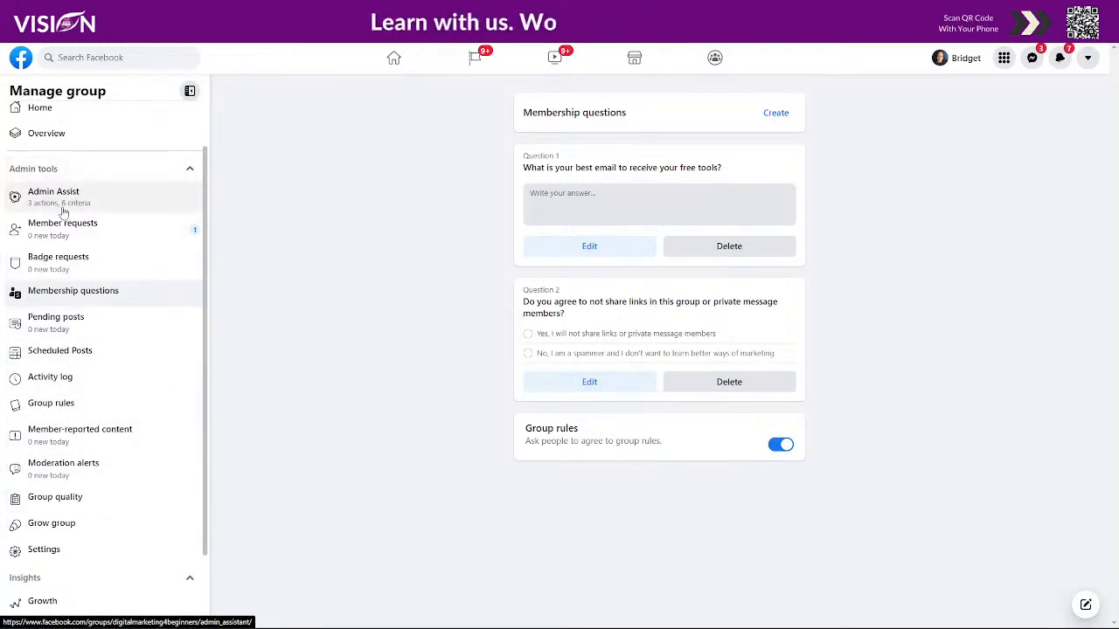
# - Review the Admin Assist post and comment criteria, then go back to Member requests
pyautogui.click(111, 202)
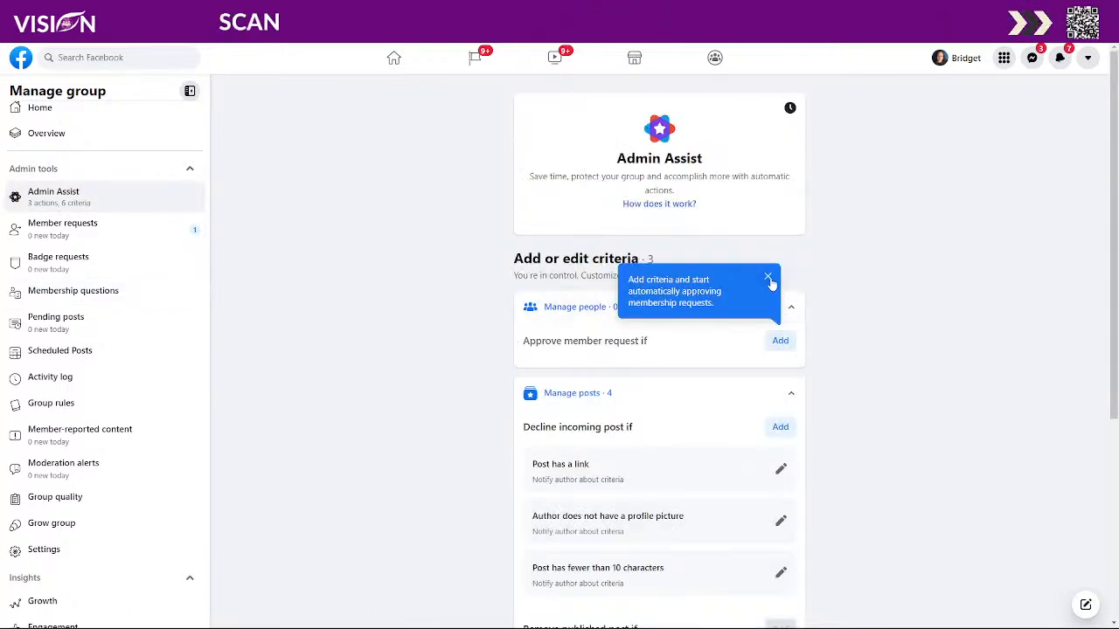
pyautogui.click(768, 278)
pyautogui.scroll(-2, 869, 416)
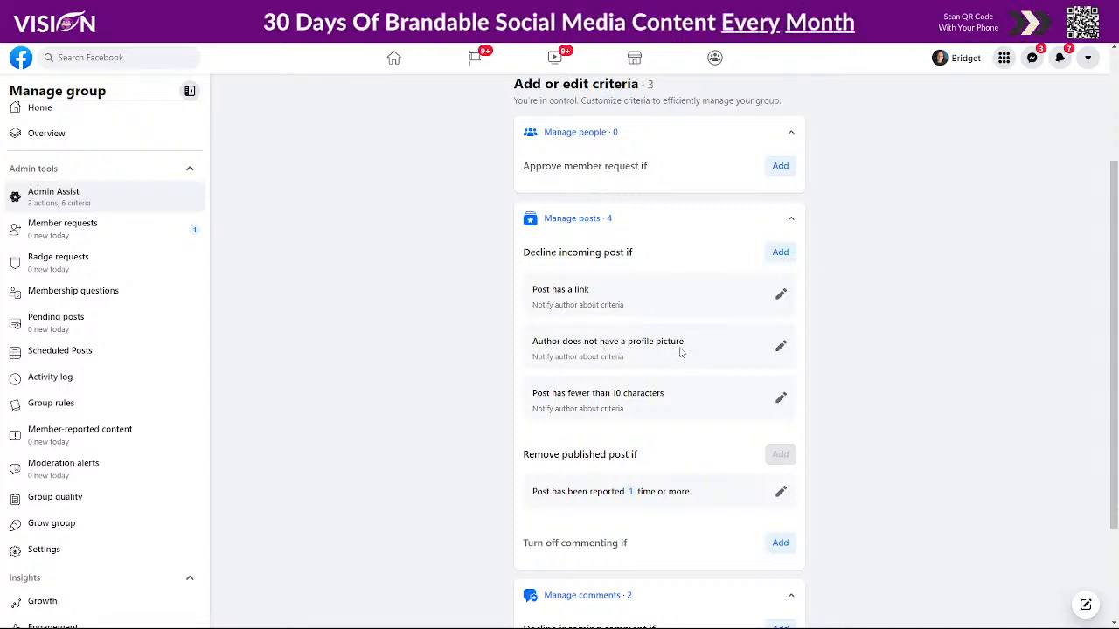
pyautogui.scroll(-1, 678, 354)
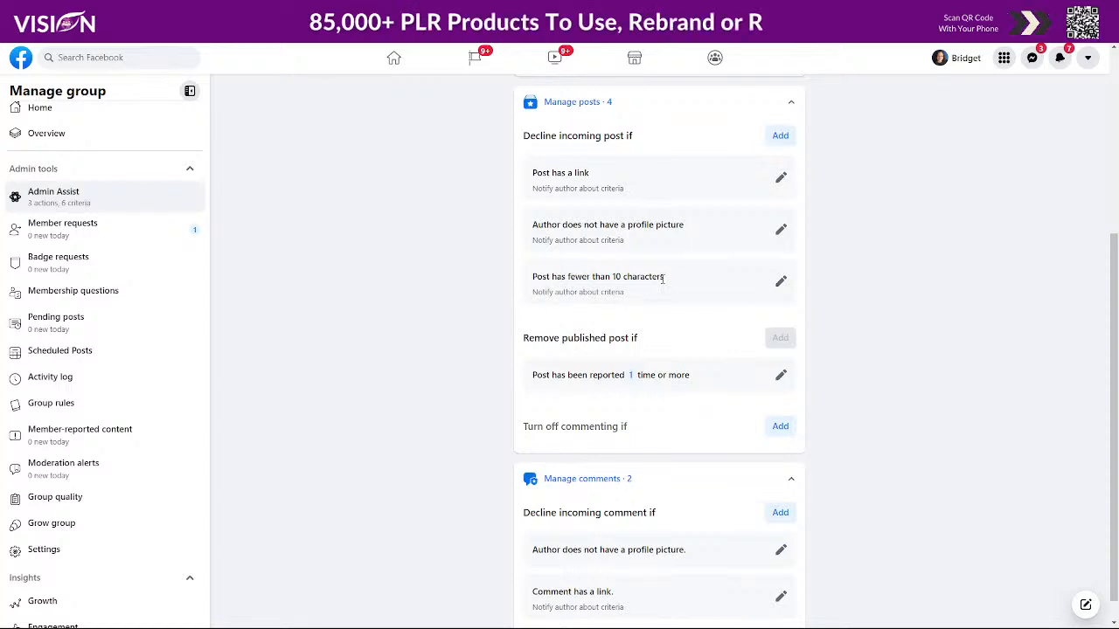
pyautogui.scroll(-1, 664, 306)
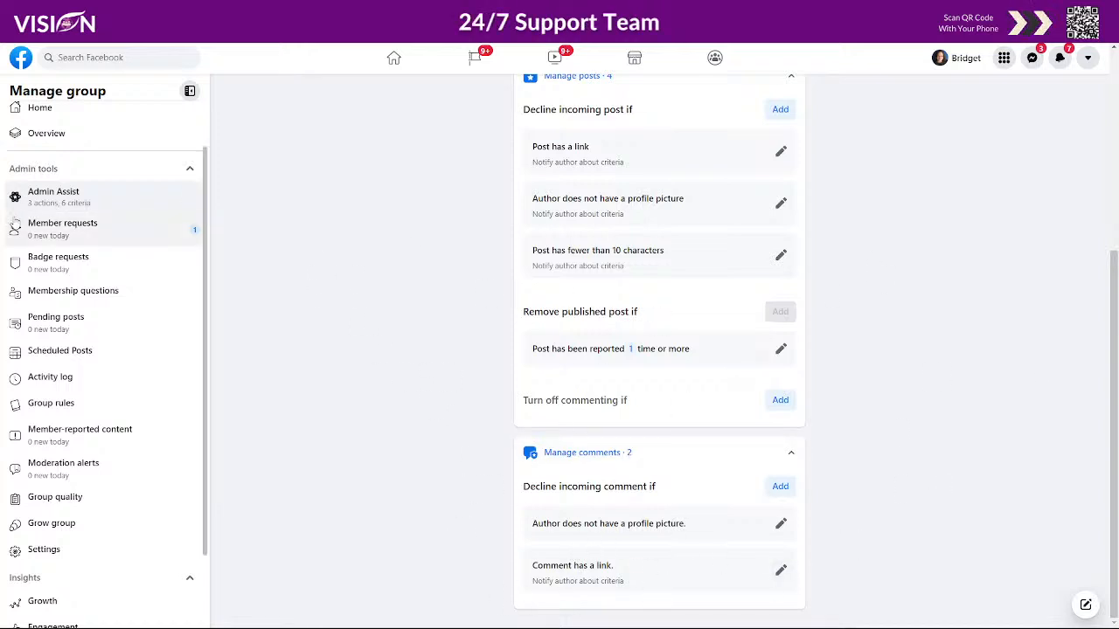
pyautogui.click(63, 228)
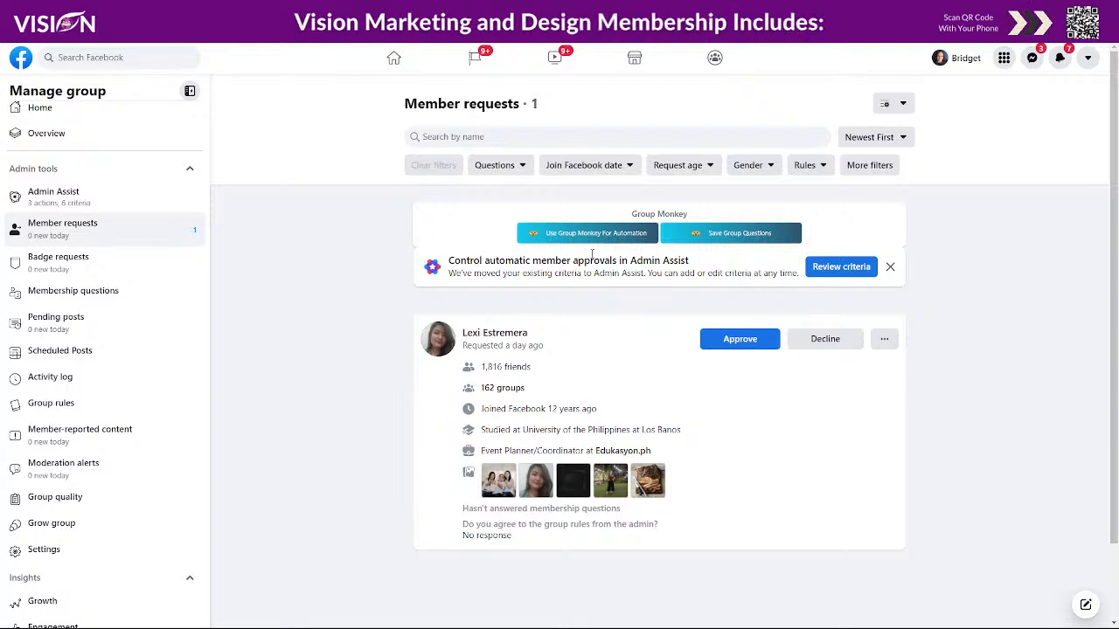
pyautogui.click(562, 234)
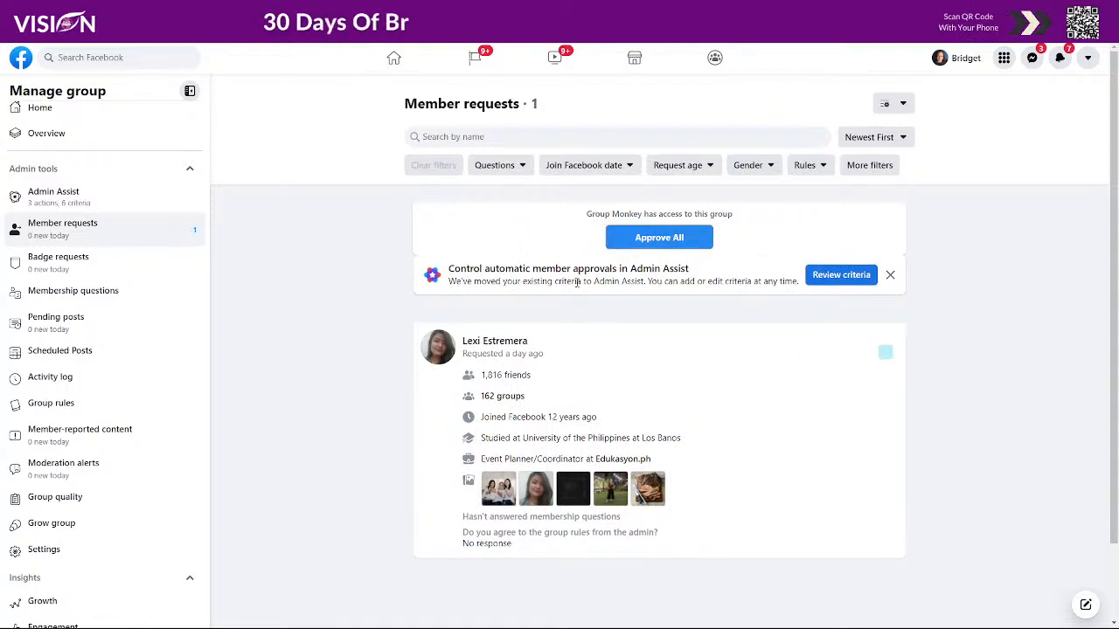
pyautogui.click(658, 238)
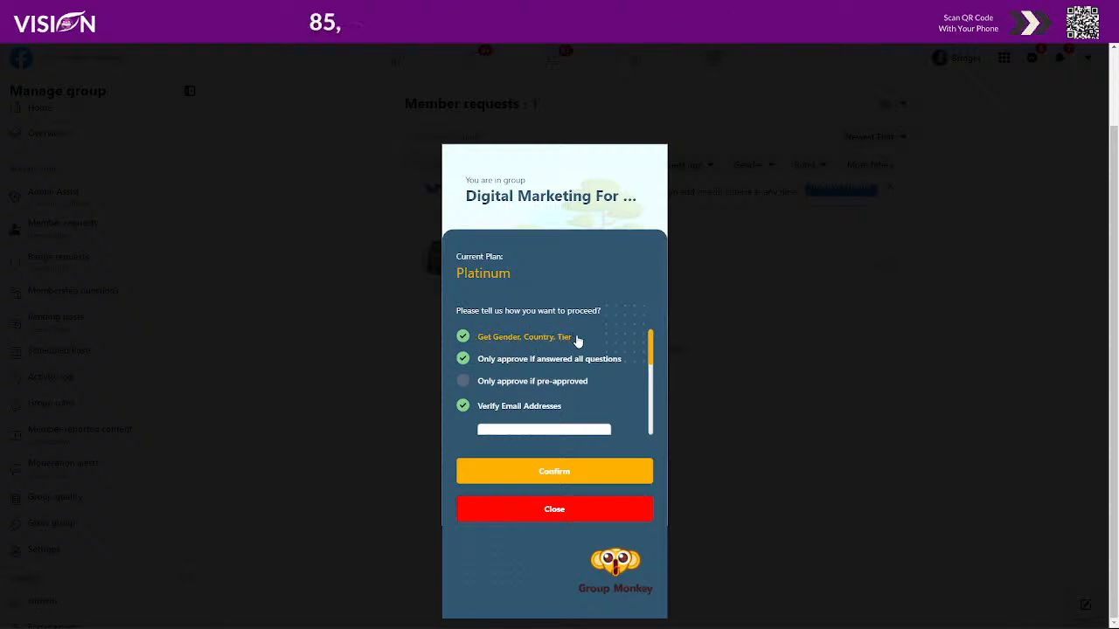
pyautogui.scroll(-2, 566, 340)
pyautogui.scroll(2, 479, 385)
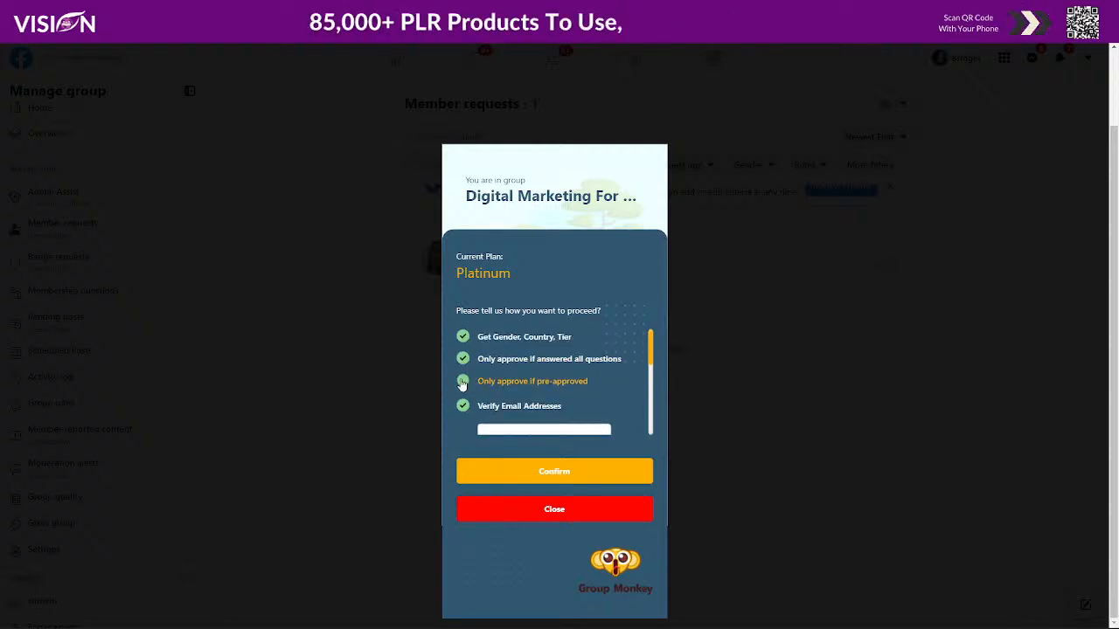
pyautogui.click(462, 382)
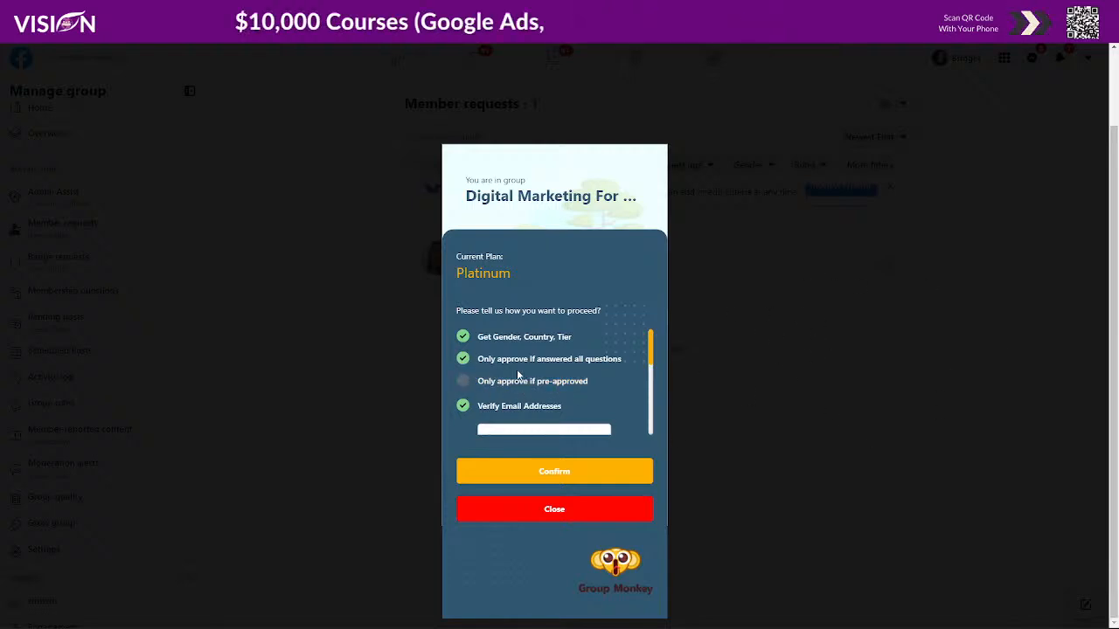
pyautogui.scroll(-2, 517, 384)
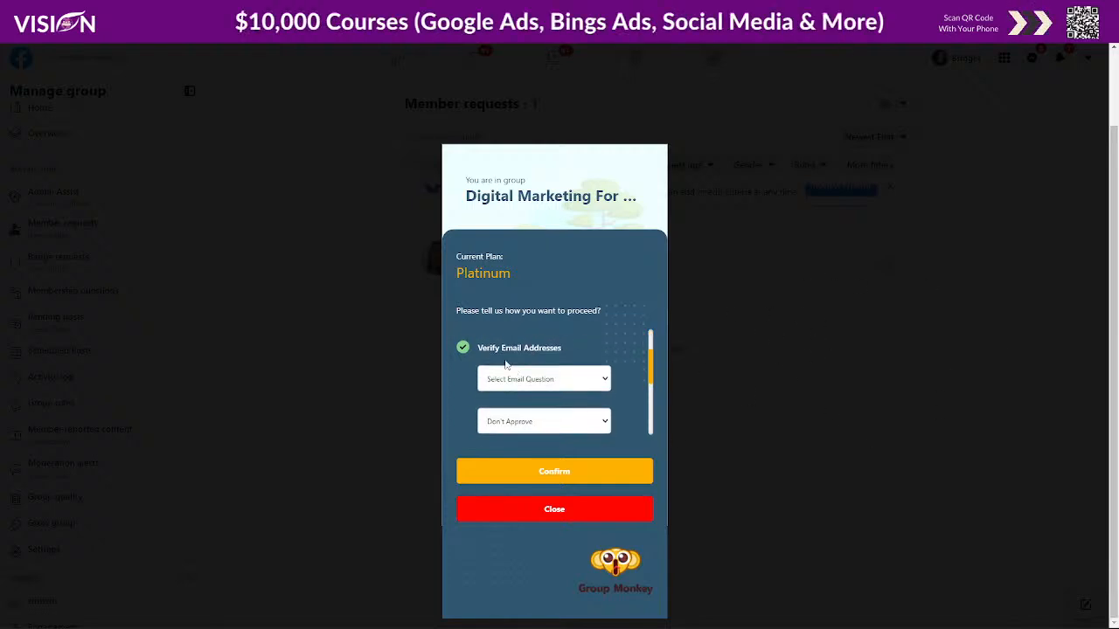
pyautogui.scroll(2, 535, 386)
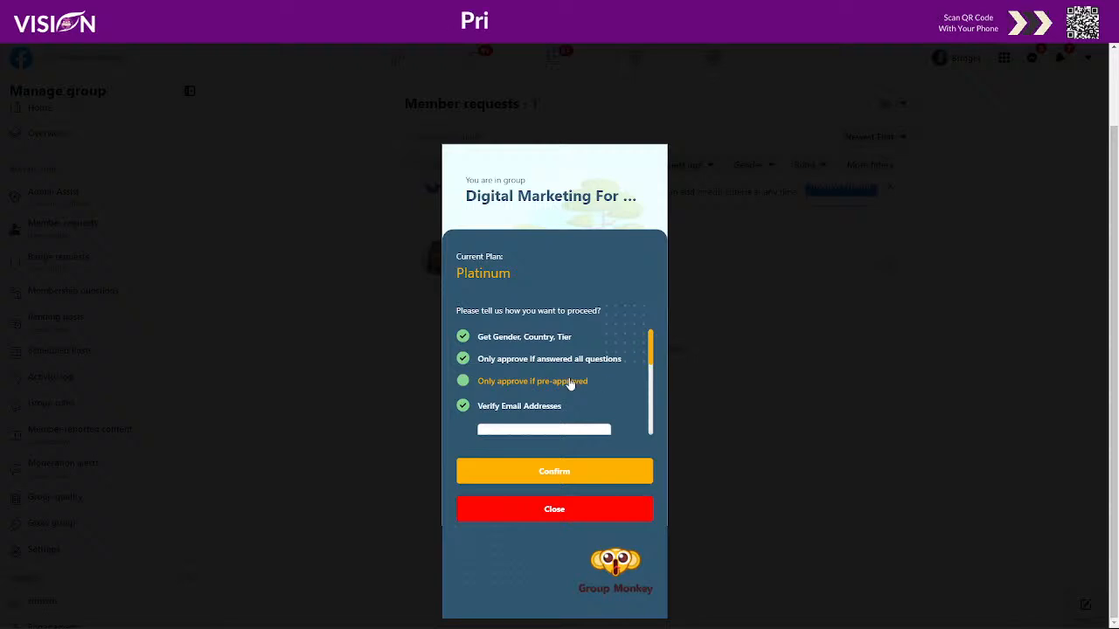
pyautogui.scroll(-2, 554, 388)
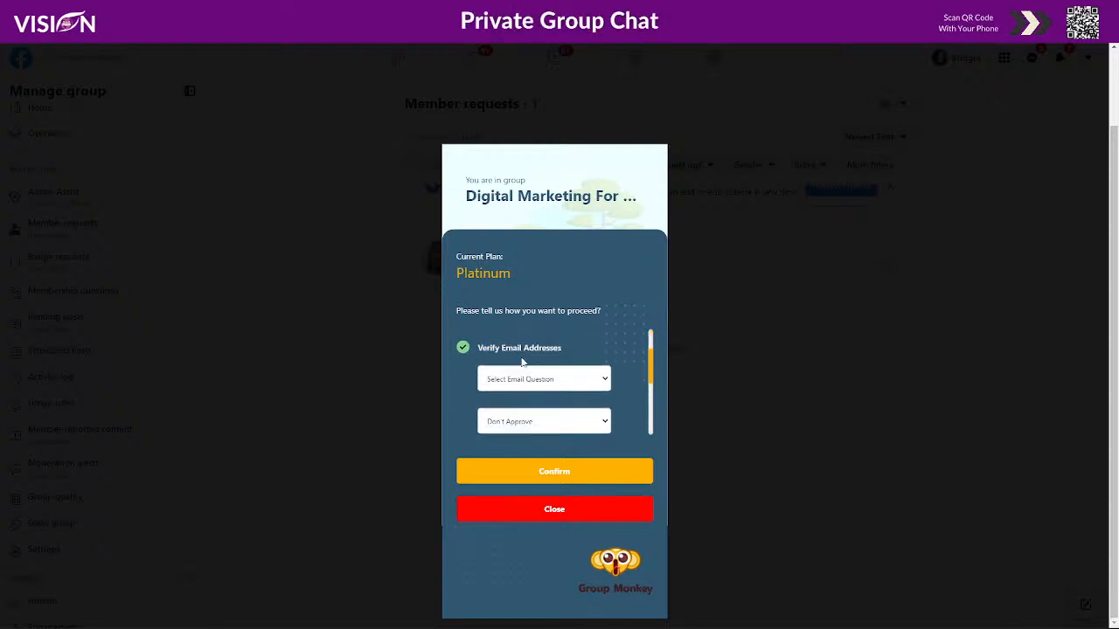
pyautogui.scroll(2, 515, 360)
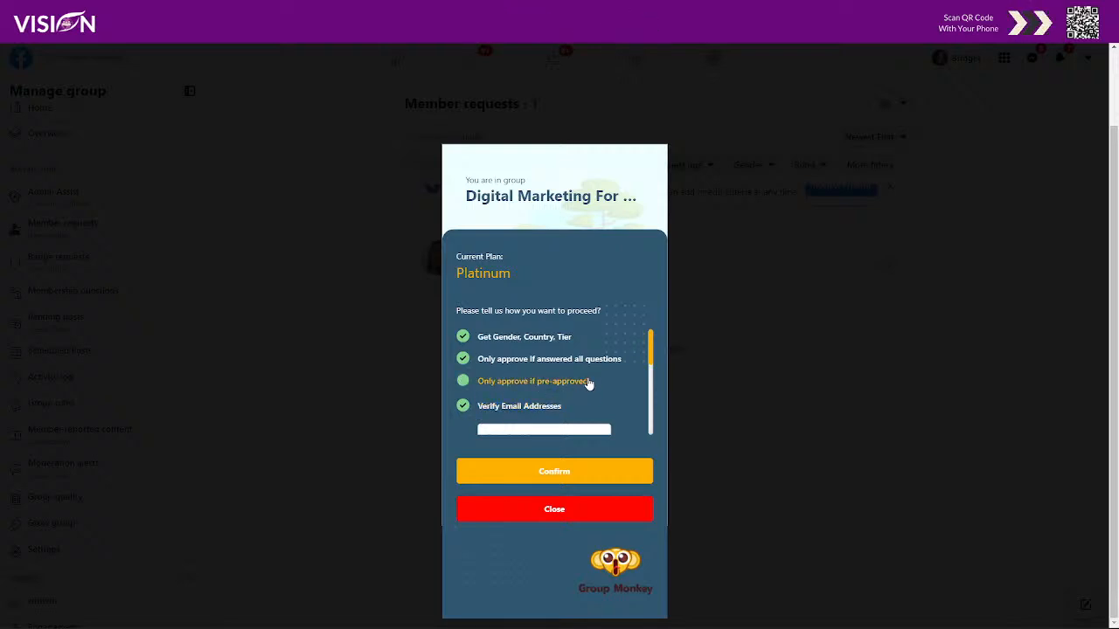
pyautogui.scroll(-1, 517, 379)
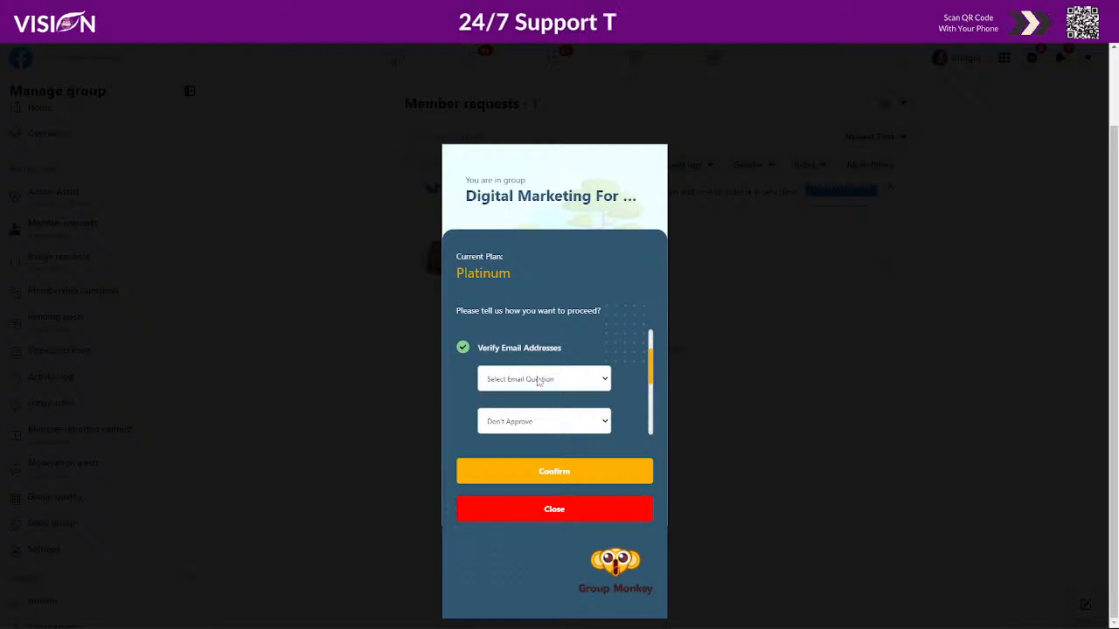
# - Verify emails via the best-email question, decline invalid-email requests, and show the Group Monkey account panel
pyautogui.click(540, 380)
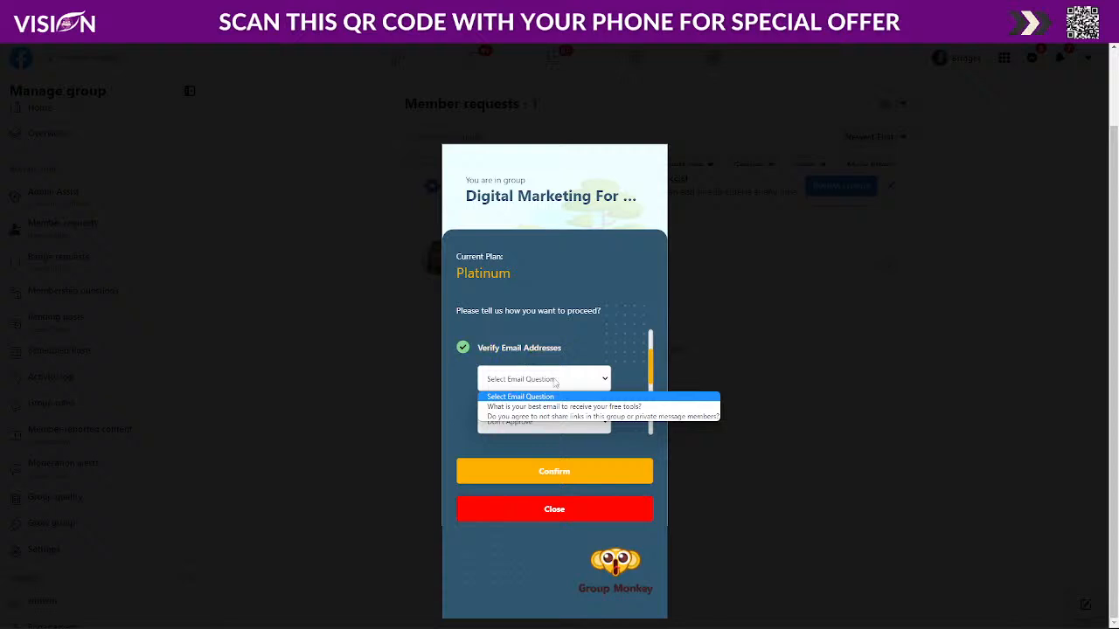
pyautogui.click(517, 408)
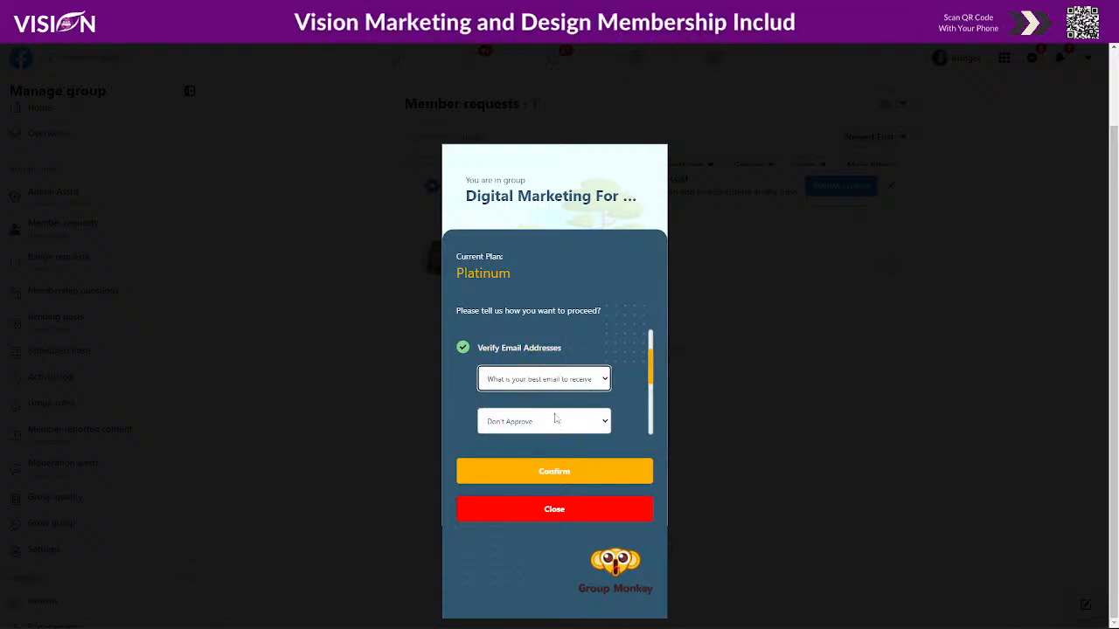
pyautogui.click(537, 425)
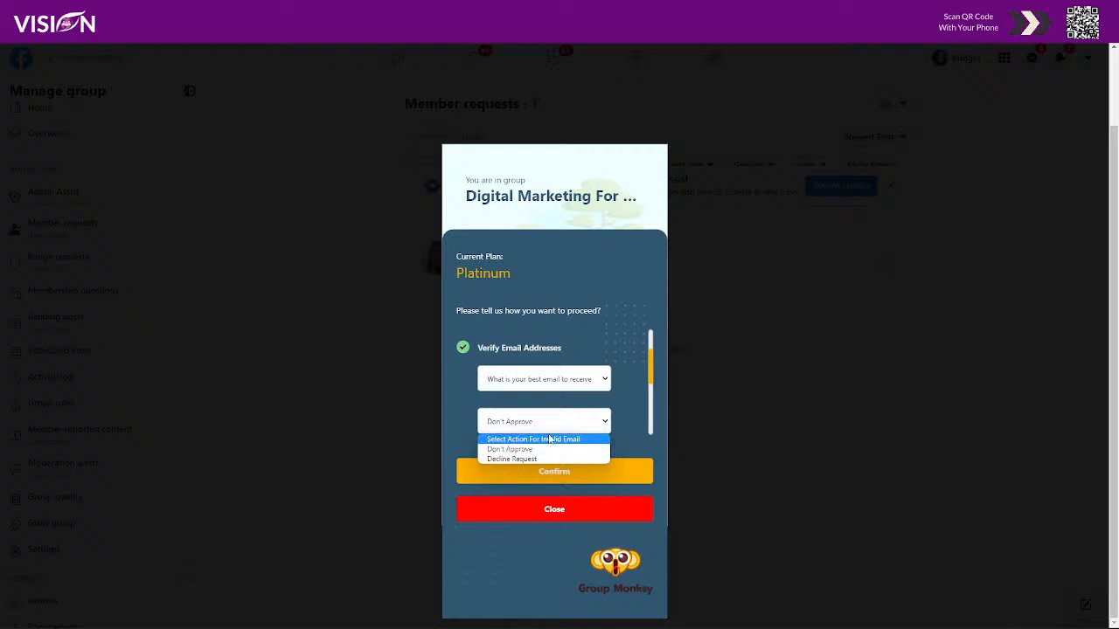
pyautogui.scroll(-2, 619, 400)
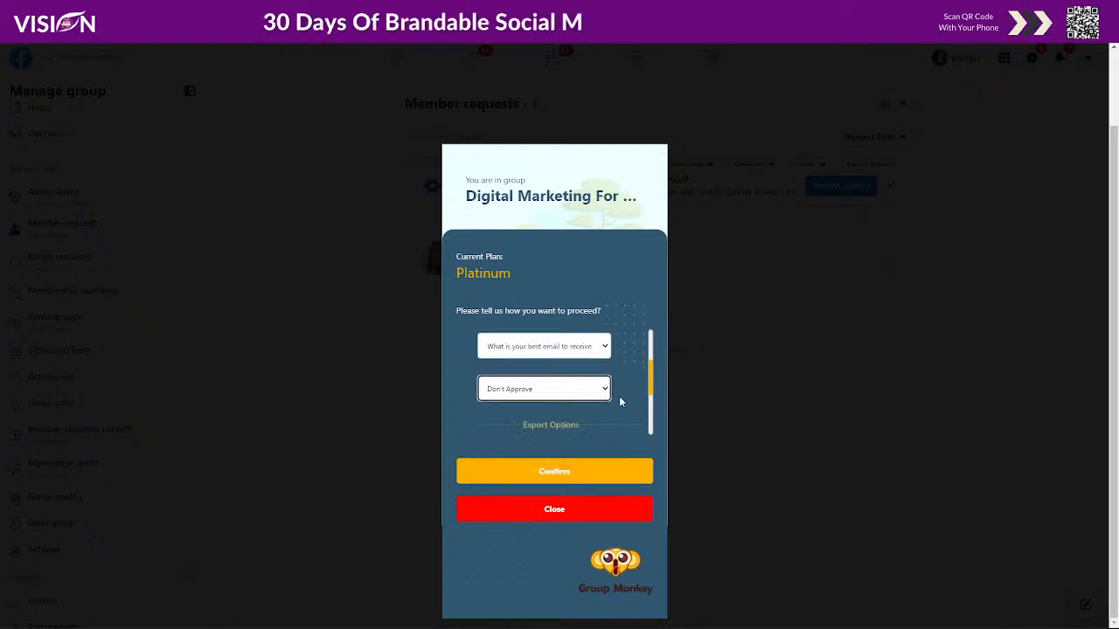
pyautogui.click(539, 366)
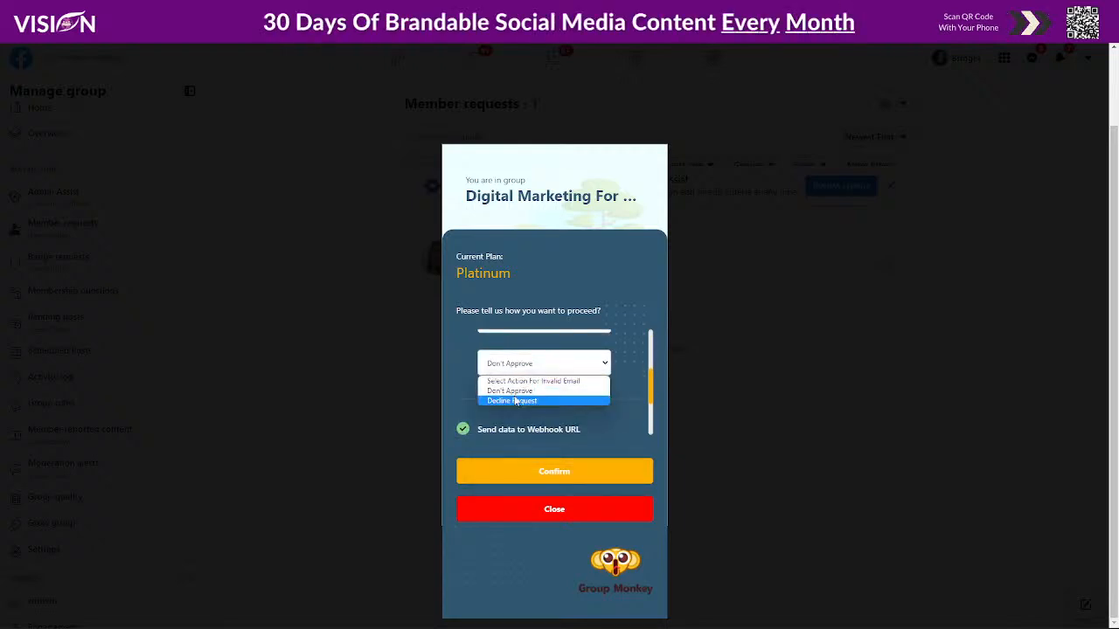
pyautogui.click(516, 401)
pyautogui.scroll(-1, 629, 379)
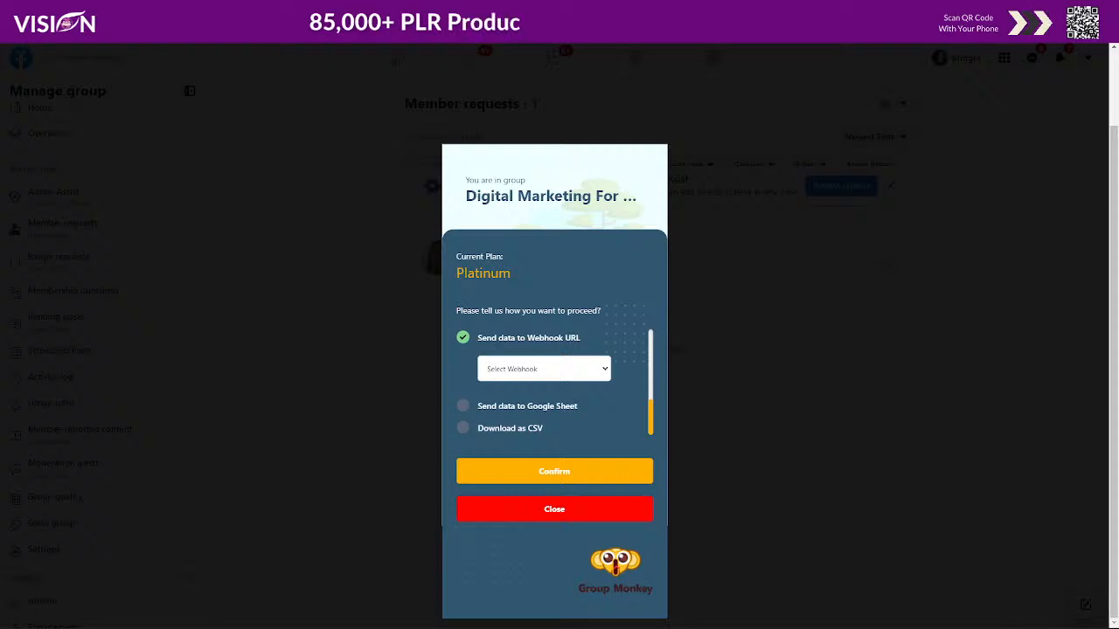
pyautogui.click(970, 27)
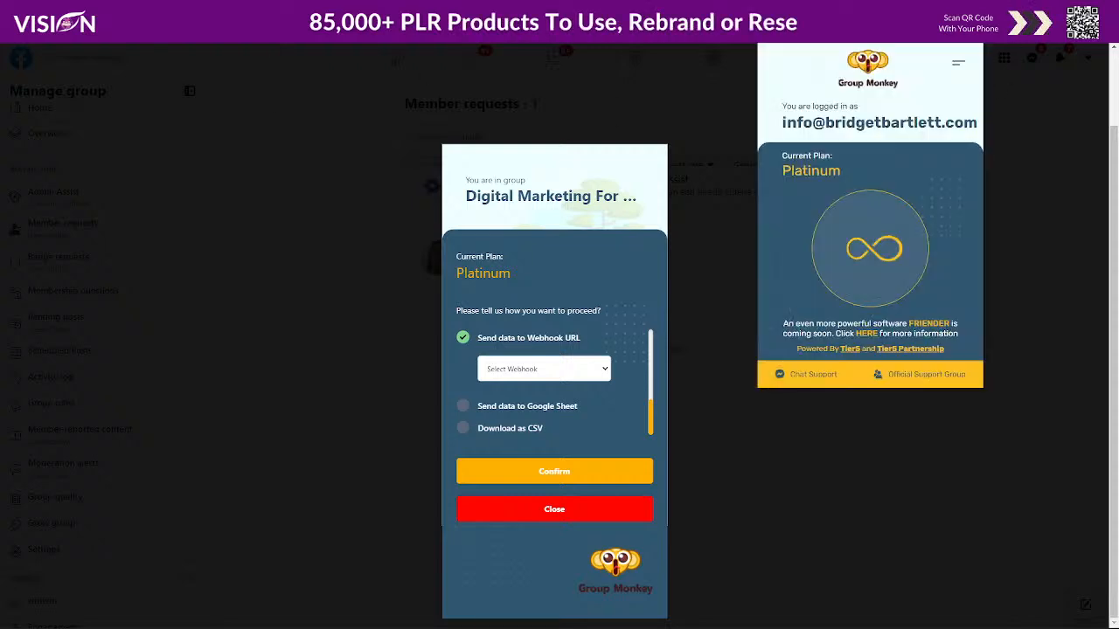
# - Close the Group Monkey account menu, find the Select Webhook list empty, and switch to Zapier
pyautogui.click(957, 70)
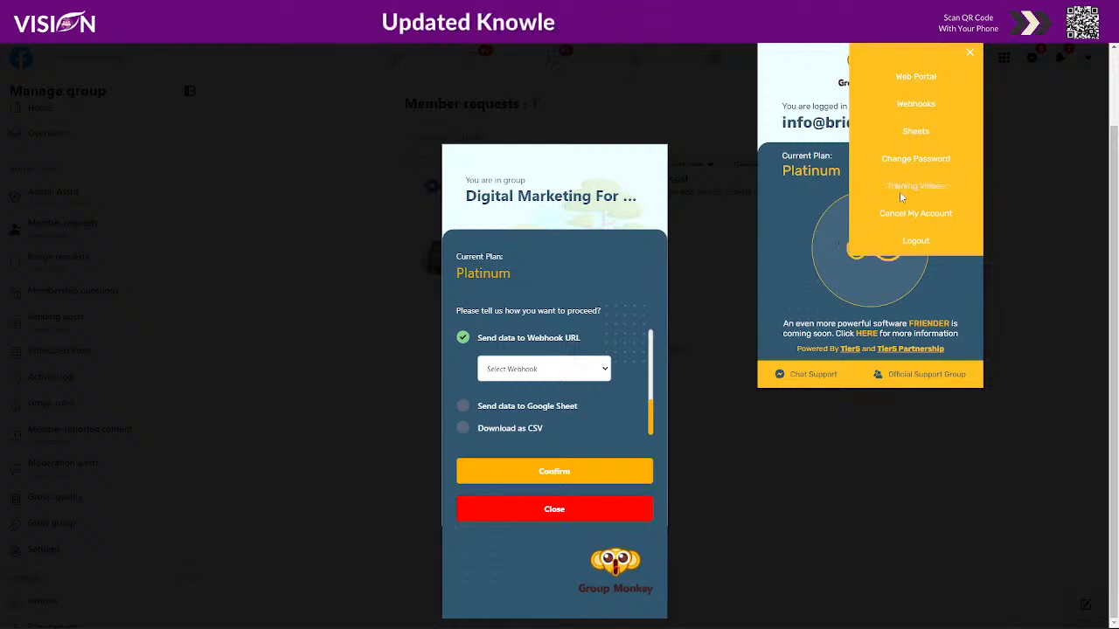
pyautogui.click(970, 55)
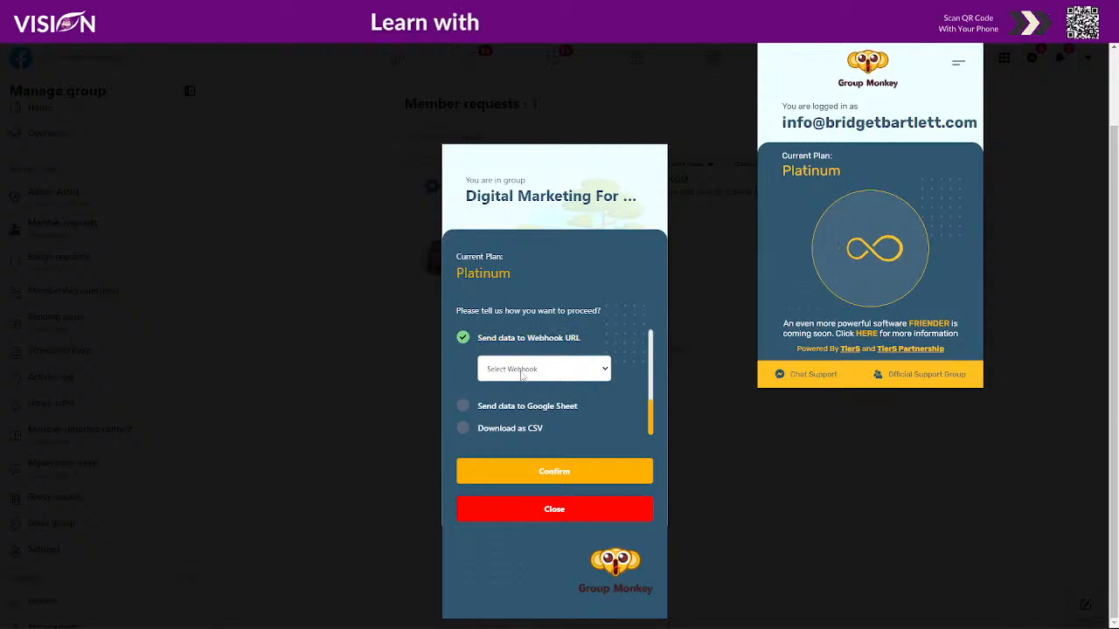
pyautogui.click(549, 368)
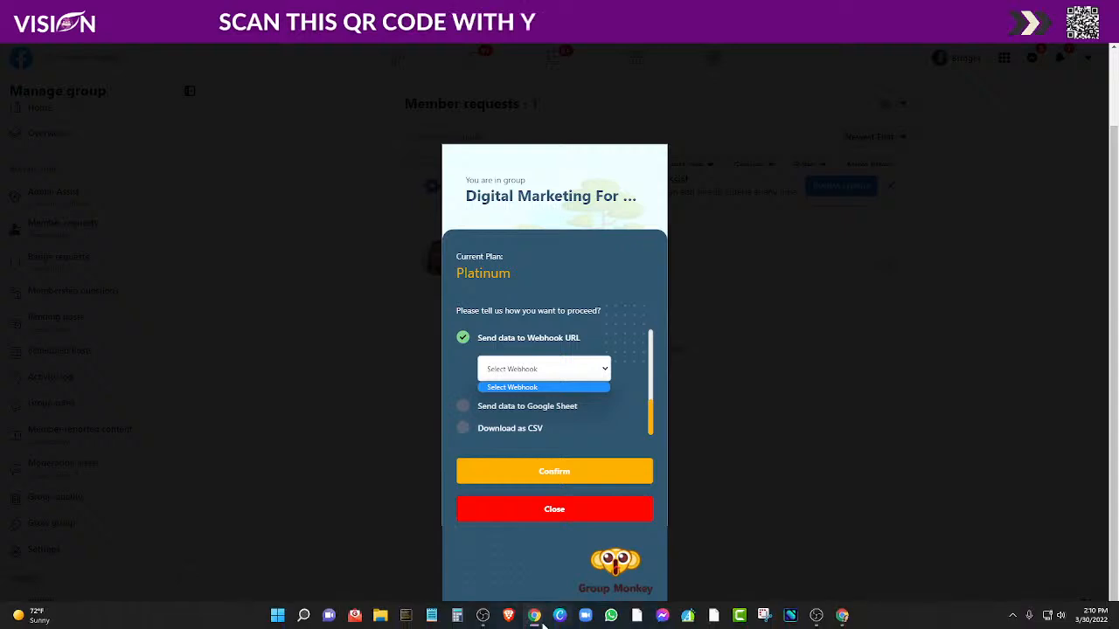
pyautogui.moveTo(536, 620)
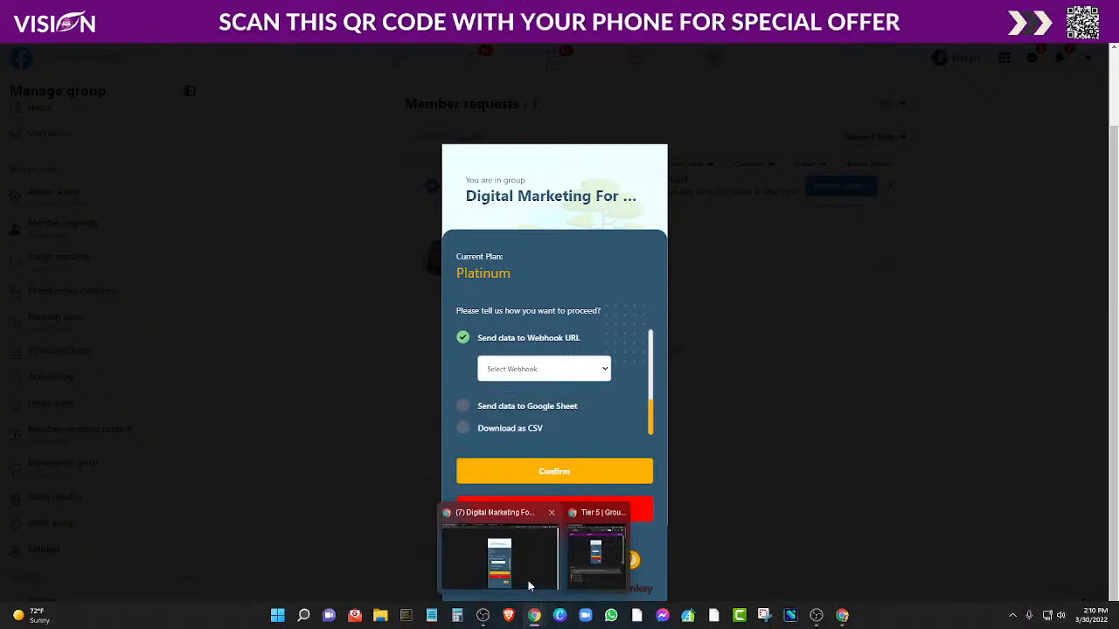
pyautogui.click(841, 615)
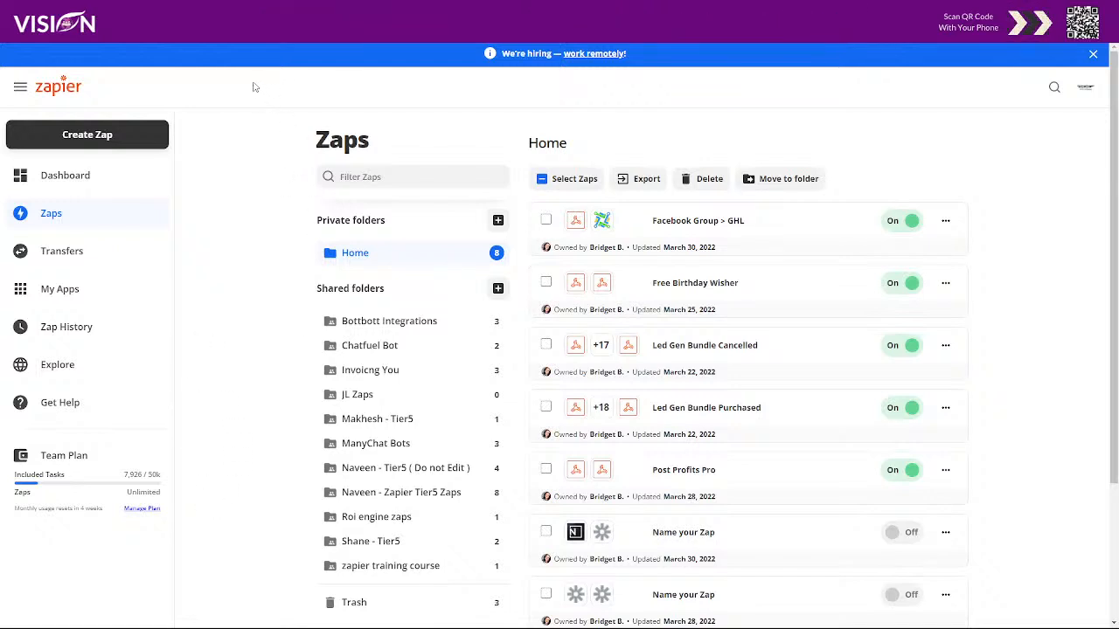
# - Create a Zap with a Webhooks by Zapier Catch Hook trigger and copy its custom webhook URL
pyautogui.click(126, 135)
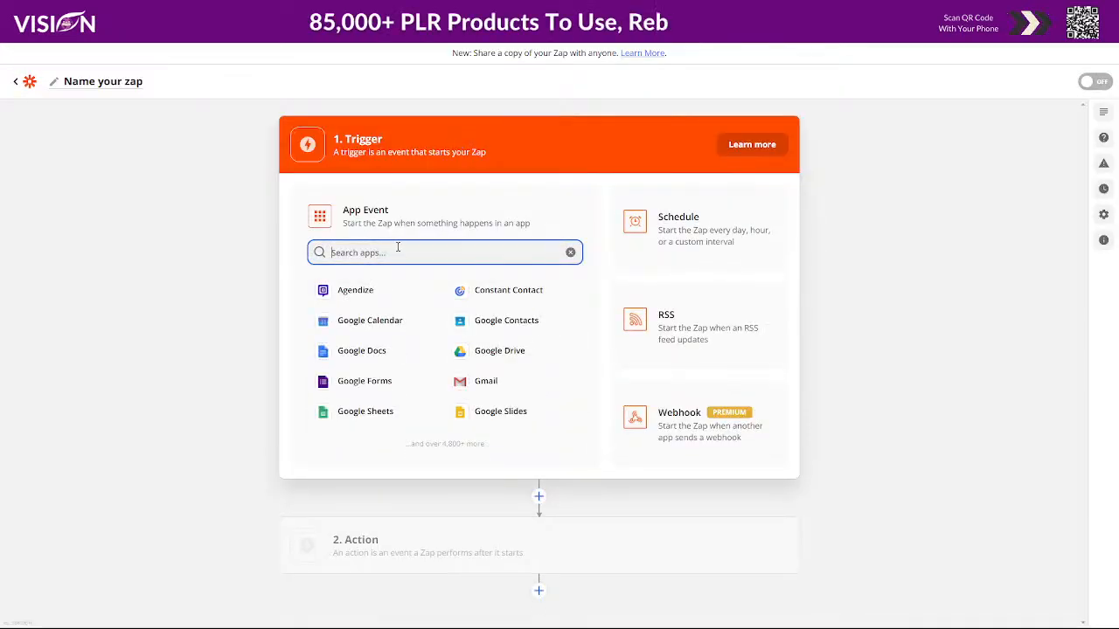
pyautogui.write('web h')
pyautogui.press('BackSpace')
pyautogui.press('BackSpace')
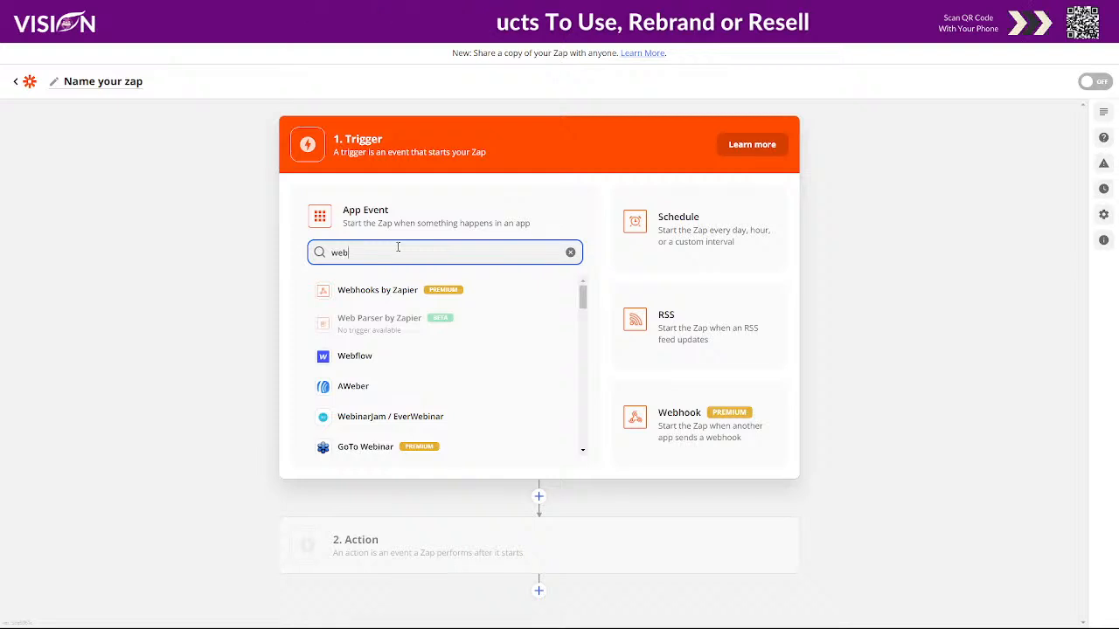
pyautogui.click(396, 291)
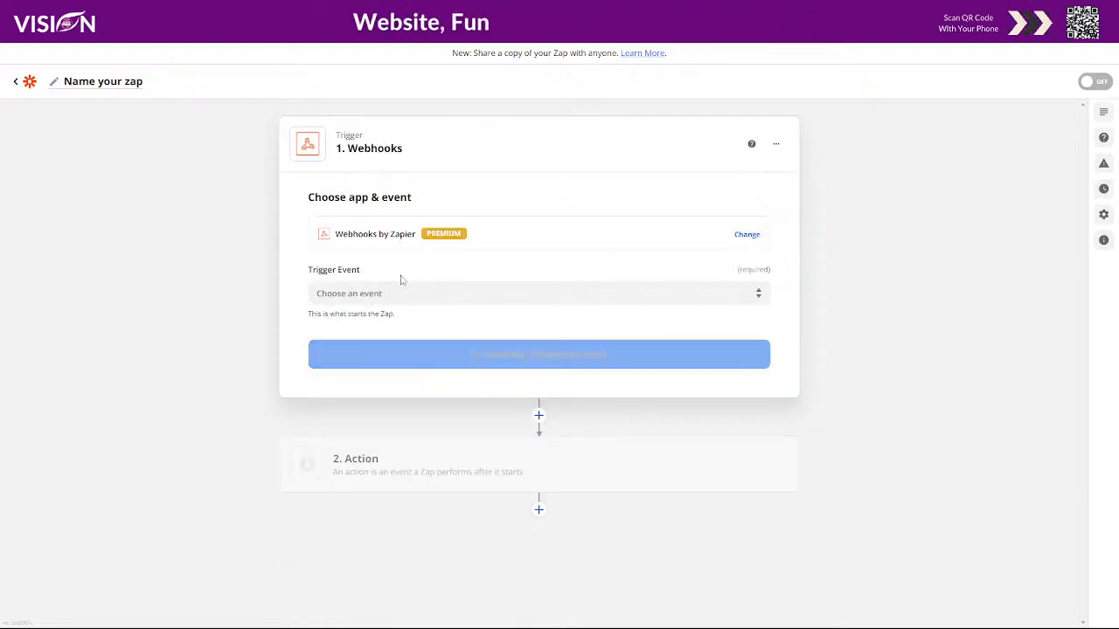
pyautogui.click(366, 295)
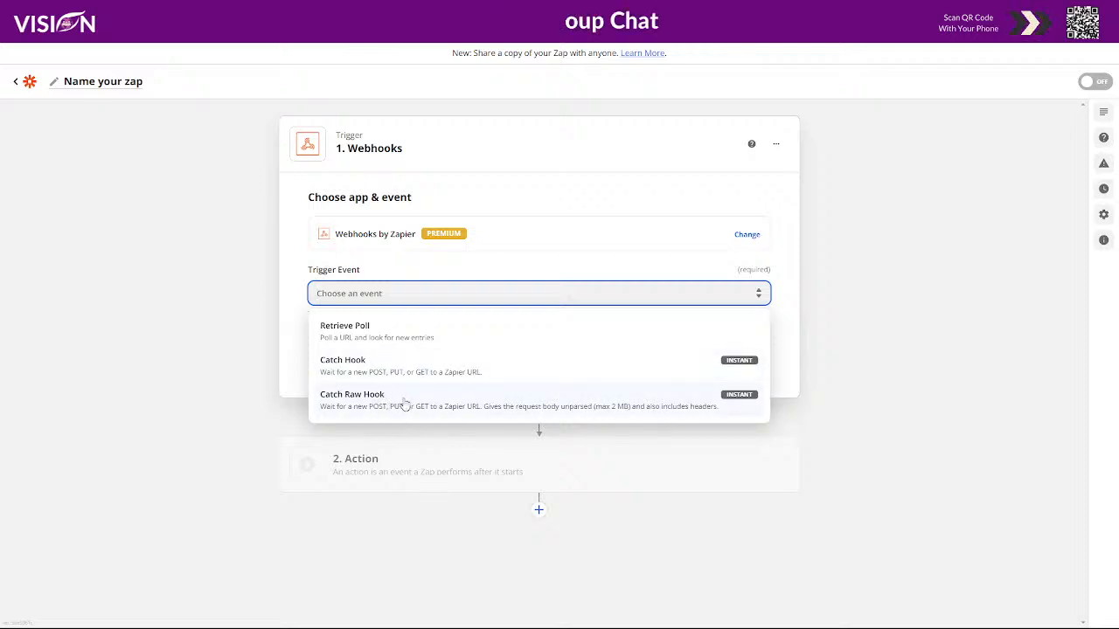
pyautogui.click(361, 365)
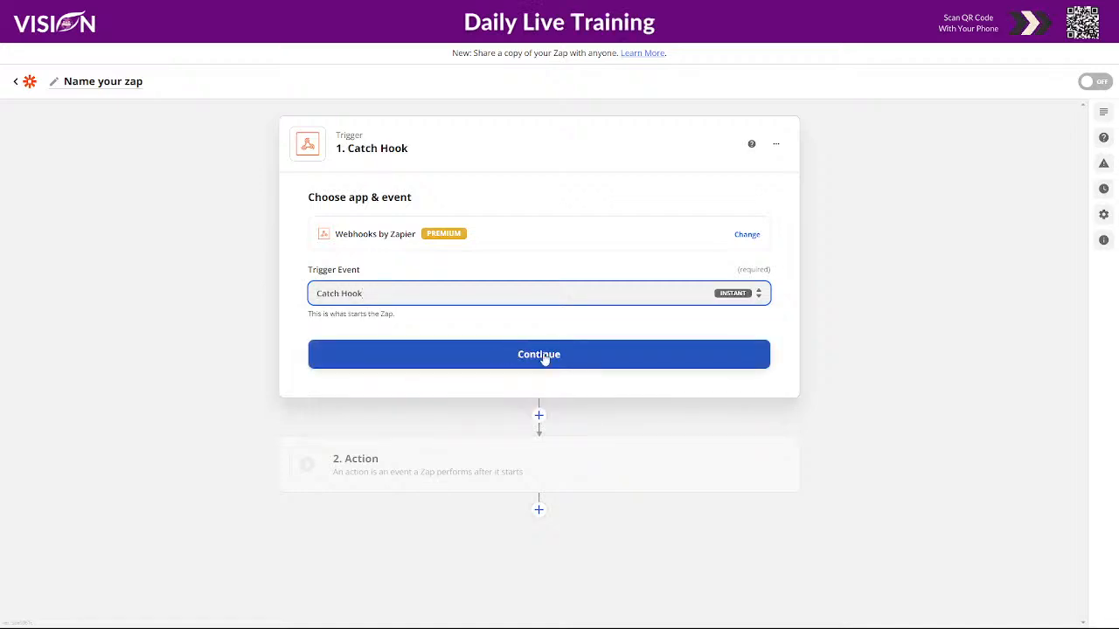
pyautogui.click(542, 355)
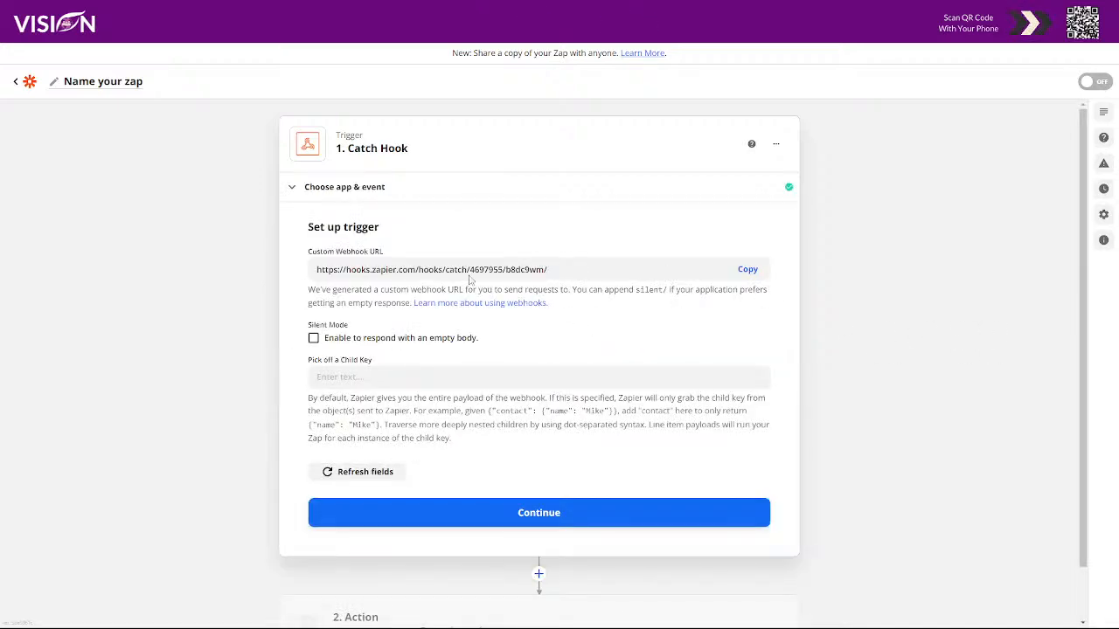
pyautogui.click(745, 270)
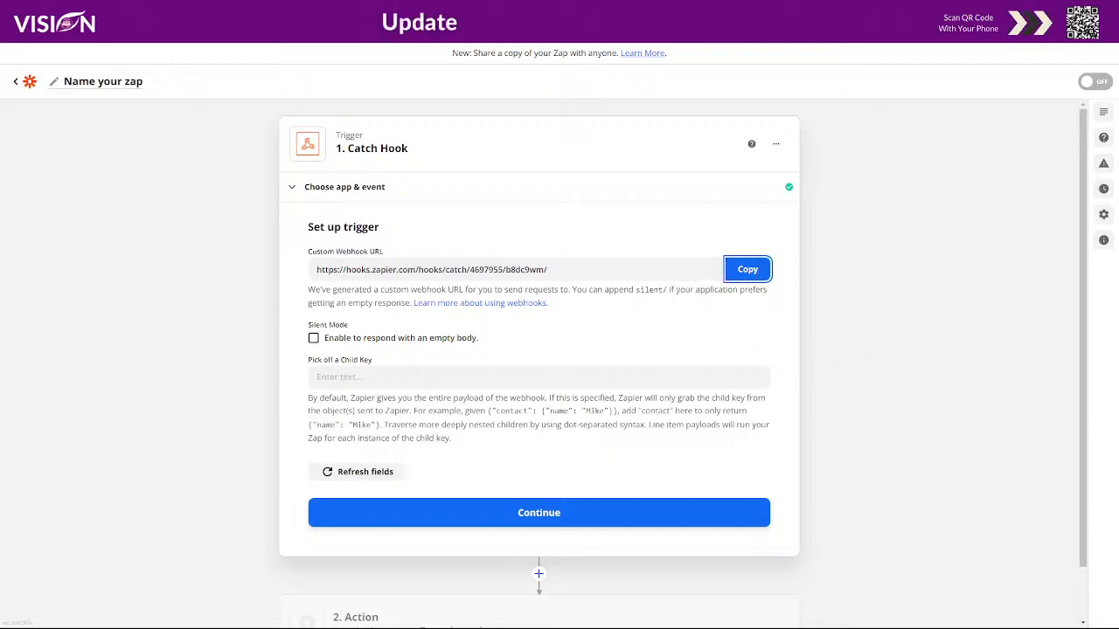
# - Back in the Facebook group, get to Group Monkey's webhook settings to add a webhook
pyautogui.moveTo(534, 615)
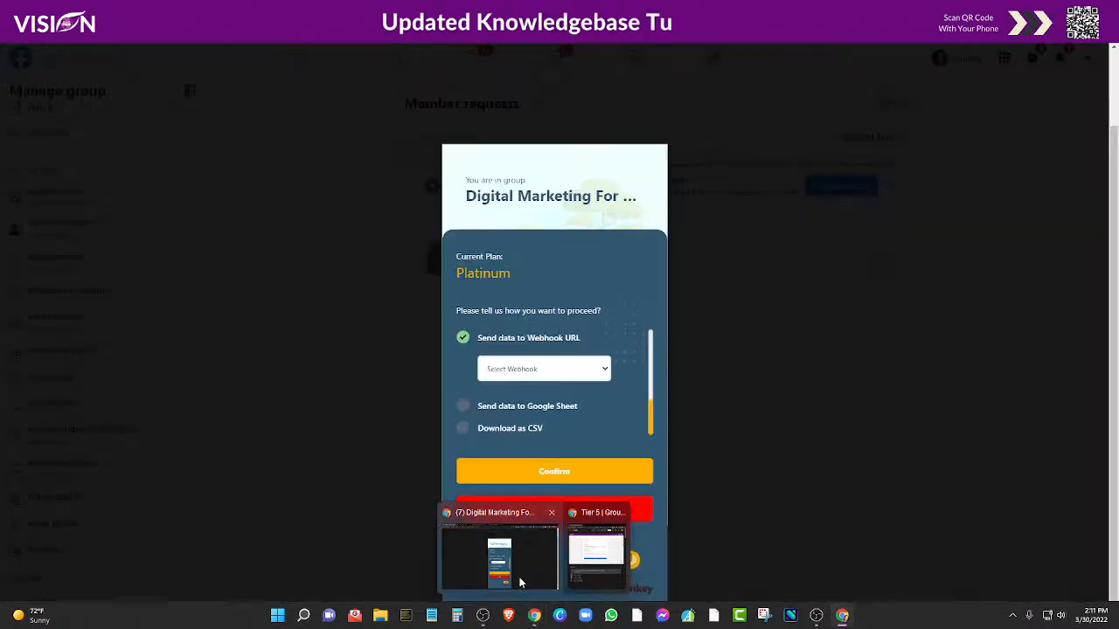
pyautogui.click(520, 583)
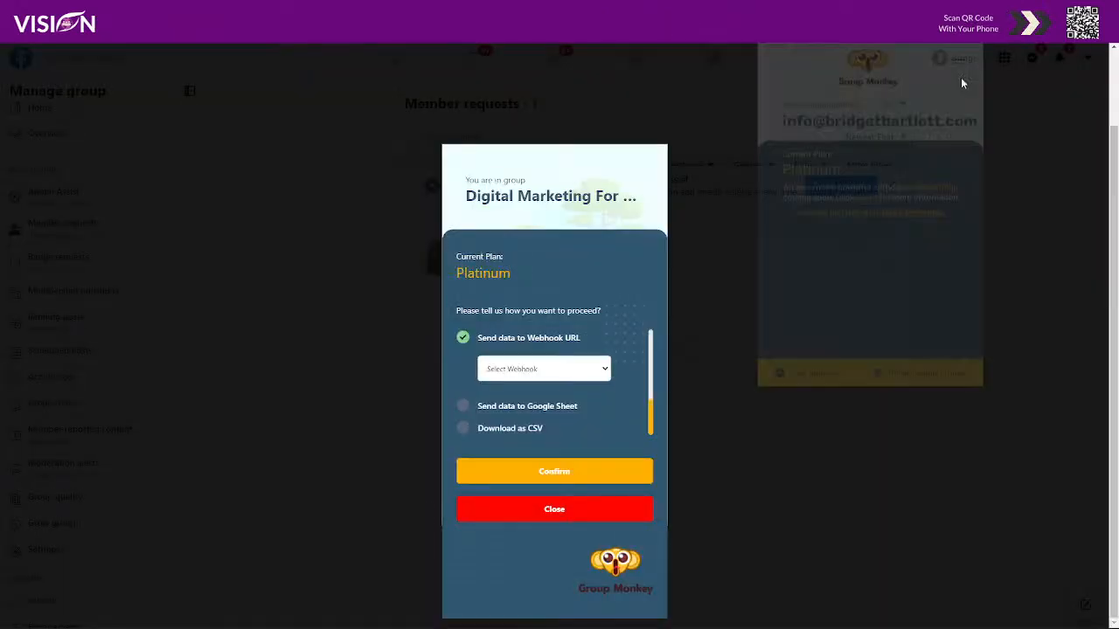
pyautogui.click(958, 63)
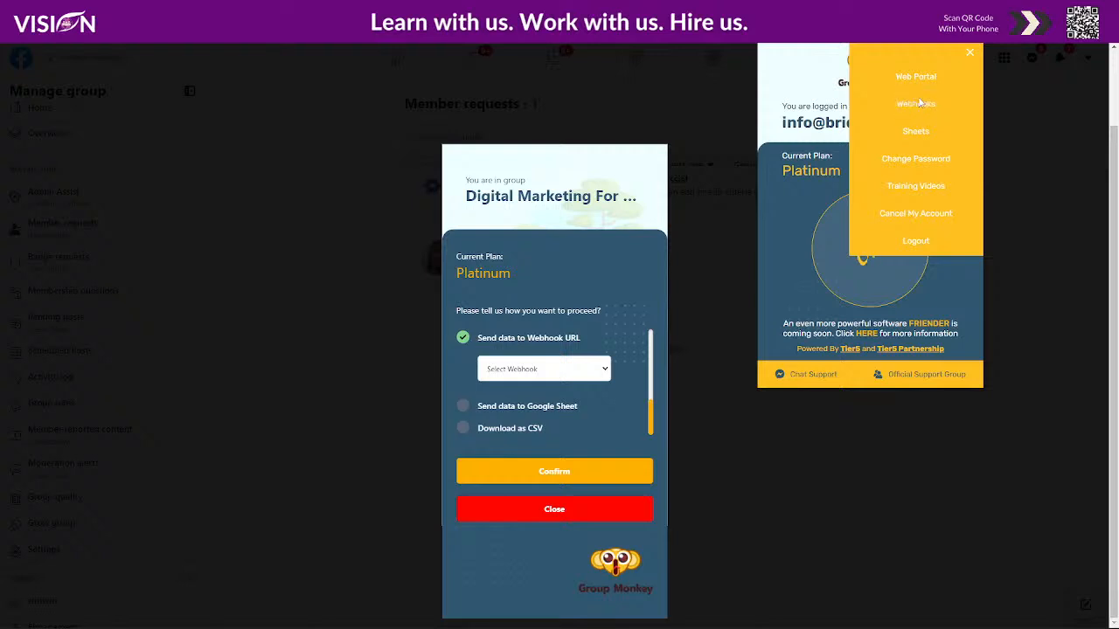
pyautogui.click(916, 105)
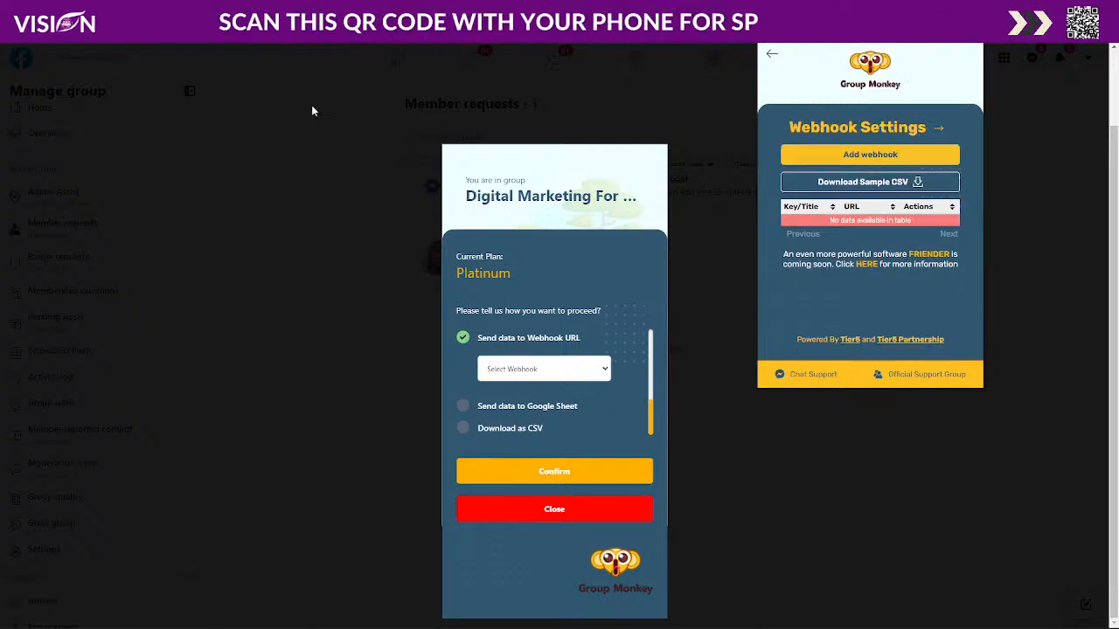
pyautogui.click(857, 154)
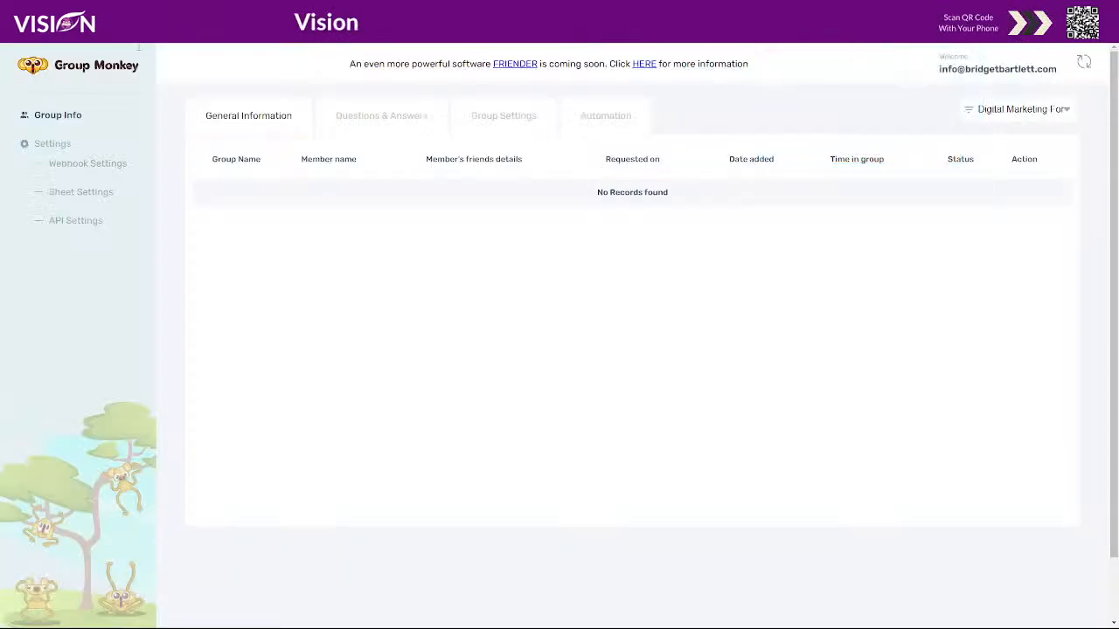
pyautogui.click(77, 166)
pyautogui.click(844, 161)
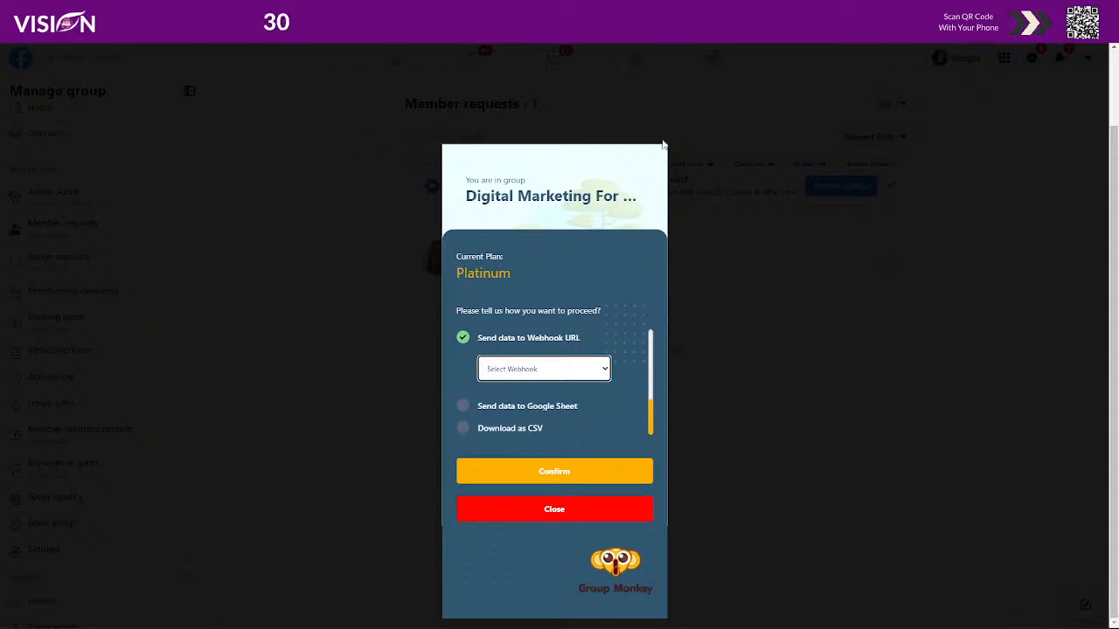
# - Save a webhook titled 'Test' with the Zapier catch hook URL, then return to export options
pyautogui.click(973, 35)
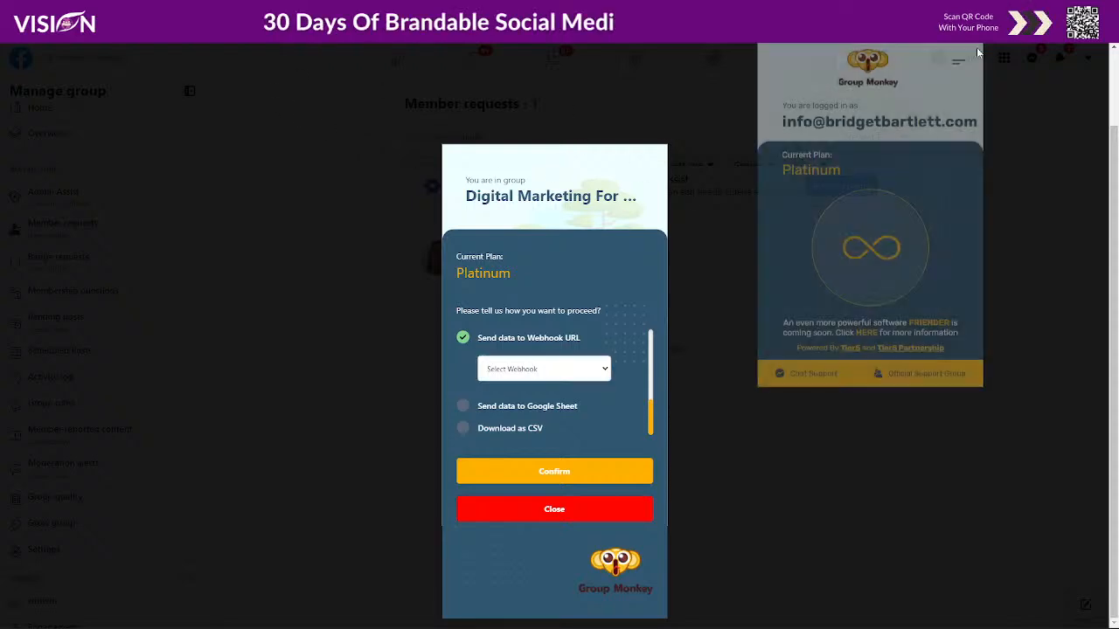
pyautogui.click(959, 64)
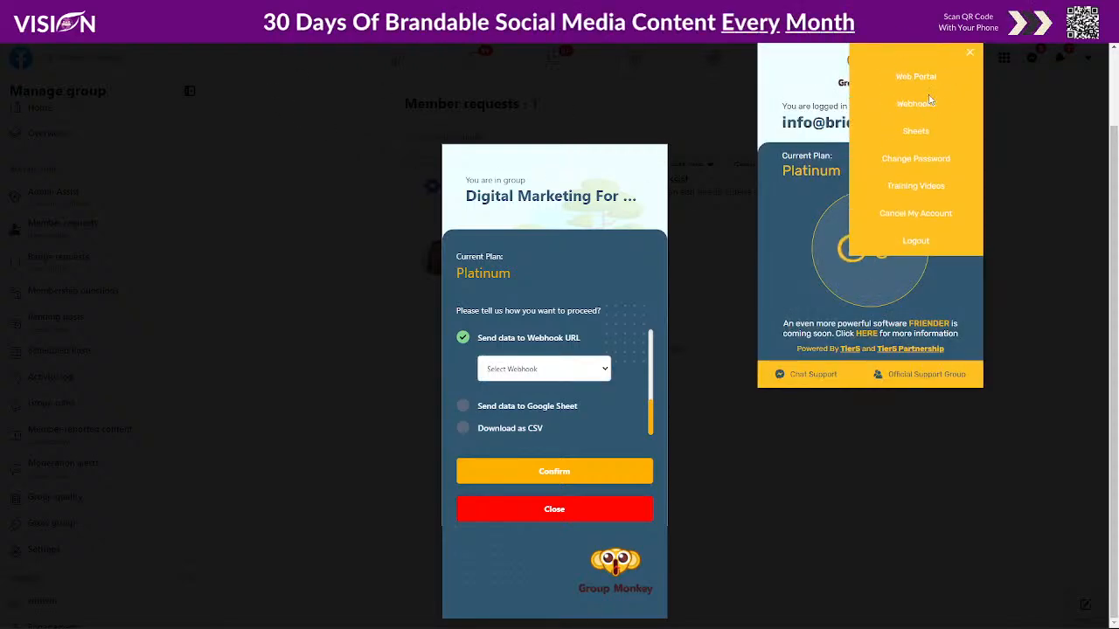
pyautogui.click(918, 105)
pyautogui.click(846, 159)
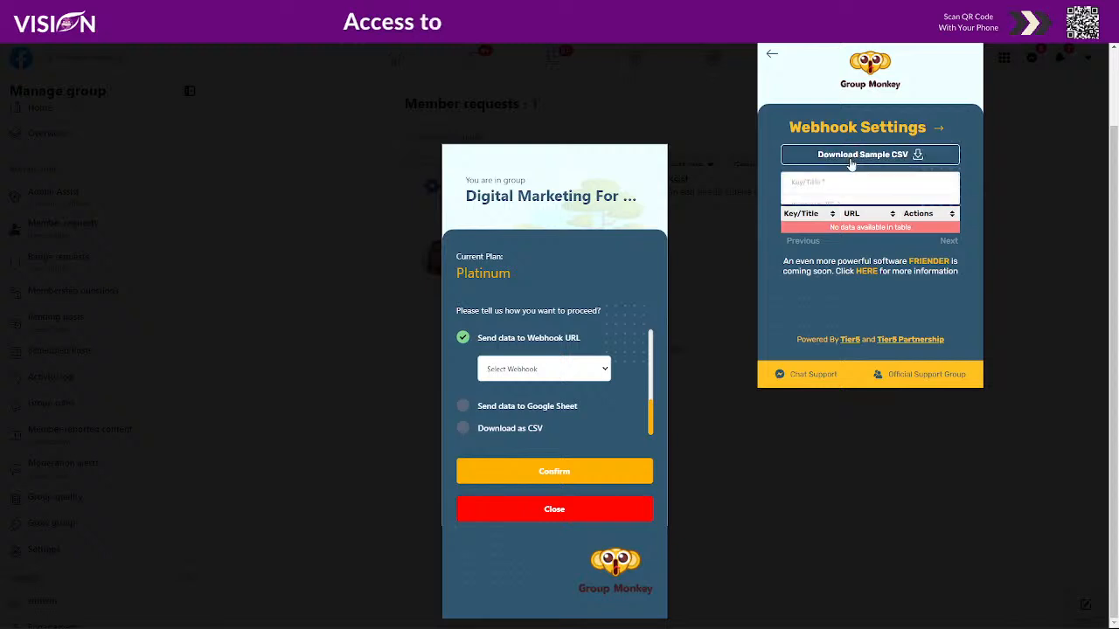
pyautogui.click(804, 182)
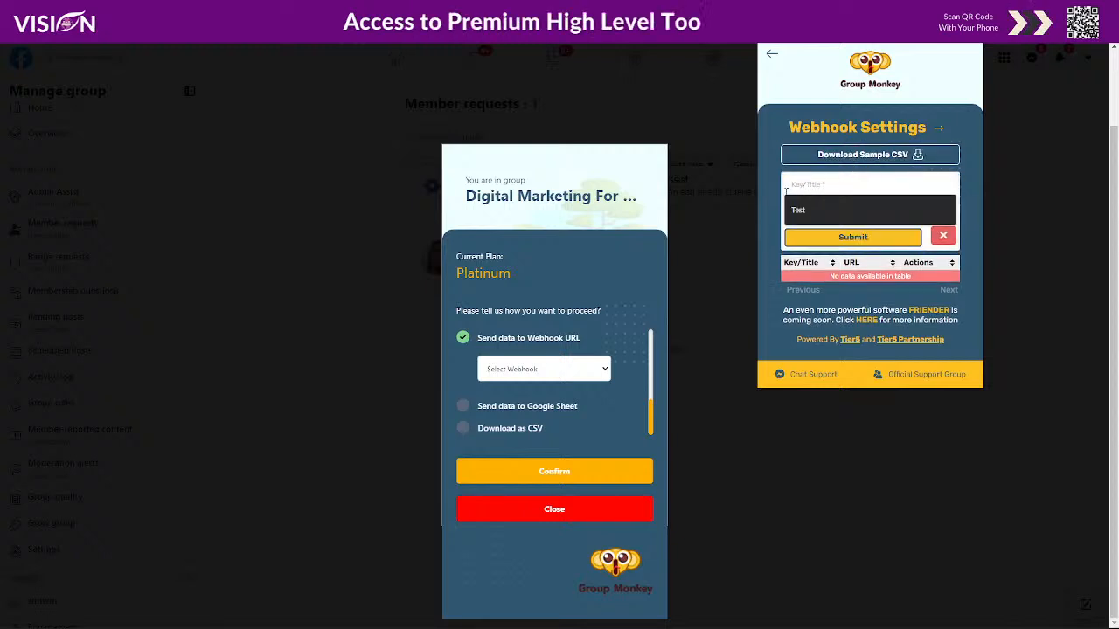
pyautogui.click(813, 210)
pyautogui.click(814, 207)
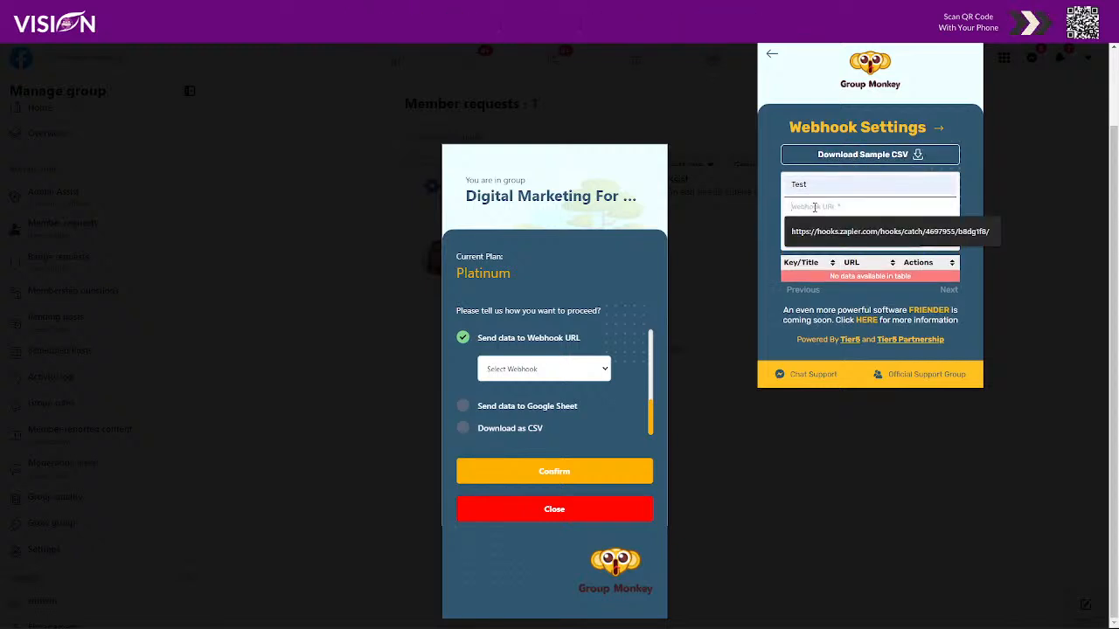
pyautogui.click(839, 231)
pyautogui.click(855, 235)
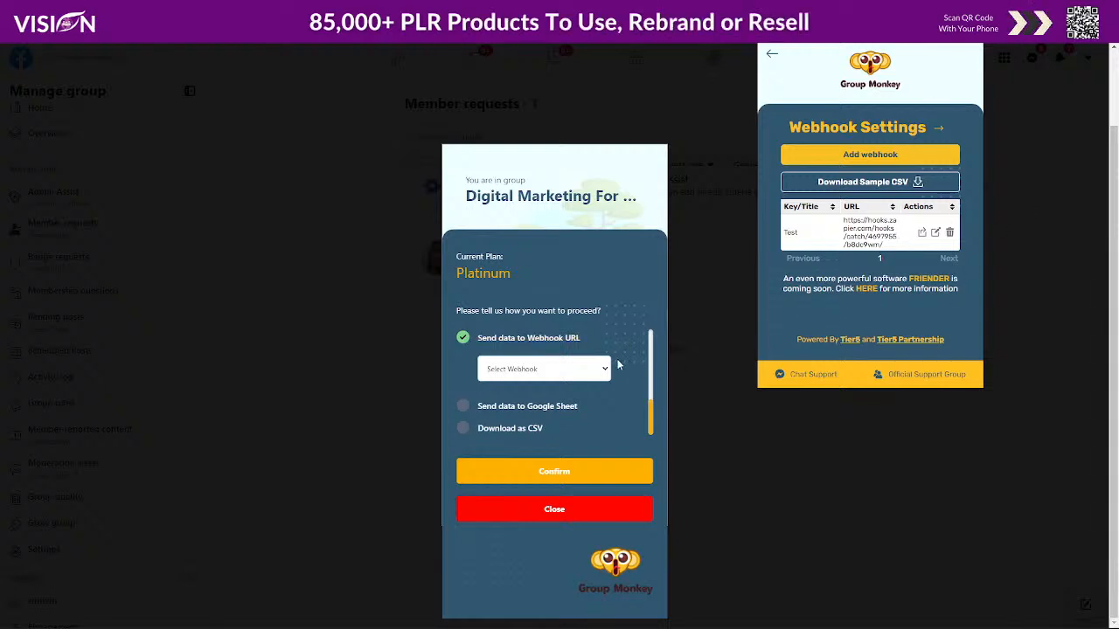
pyautogui.click(589, 375)
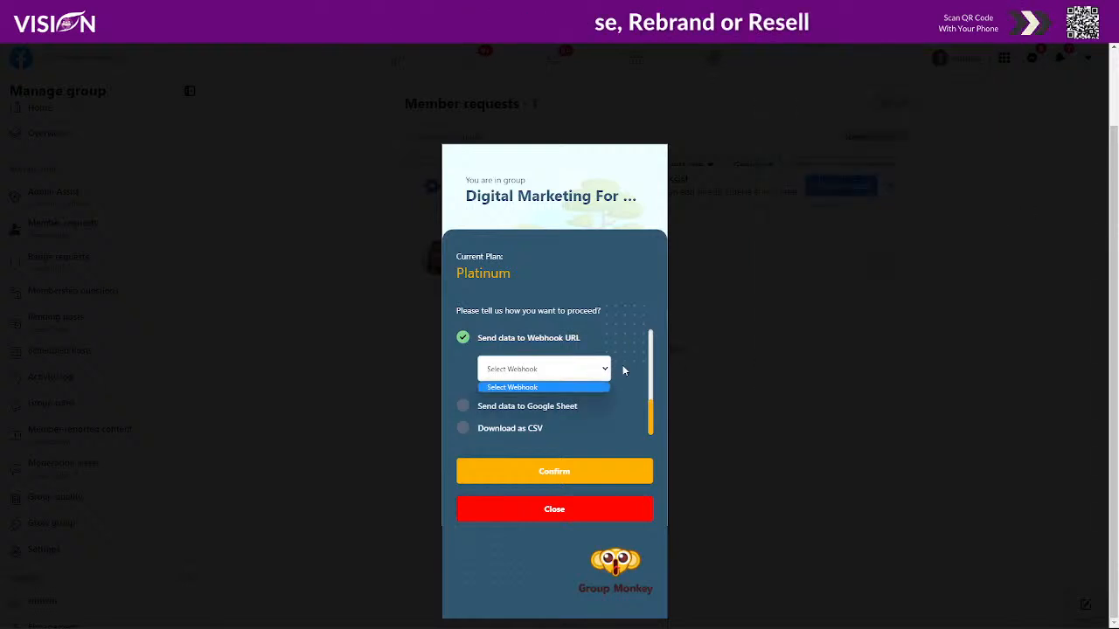
# - Turn on Use Group Monkey For Automation for the group
pyautogui.click(527, 388)
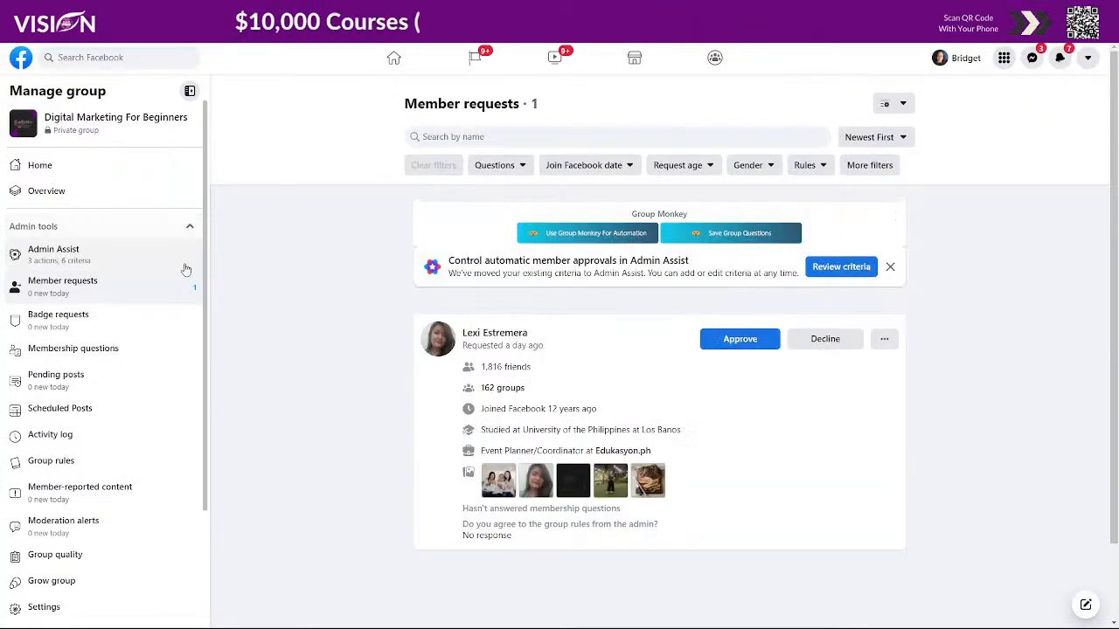
pyautogui.click(574, 233)
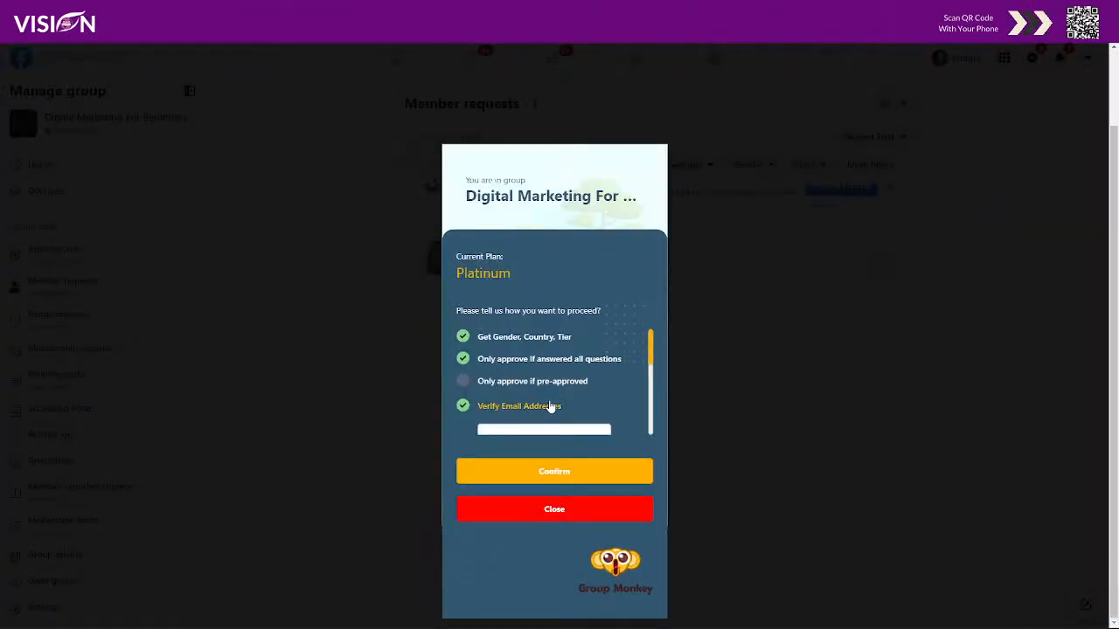
pyautogui.scroll(-1, 501, 369)
pyautogui.scroll(-2, 501, 369)
pyautogui.scroll(1, 533, 371)
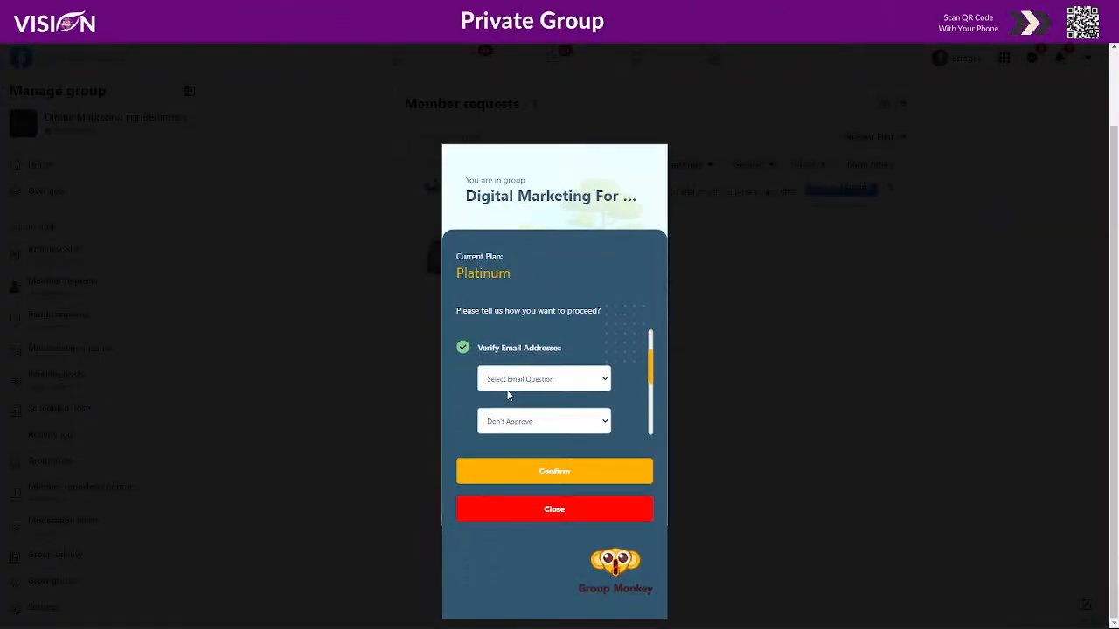
# - Verify emails with the best-email question and decline requests that fail verification
pyautogui.click(514, 379)
pyautogui.click(519, 407)
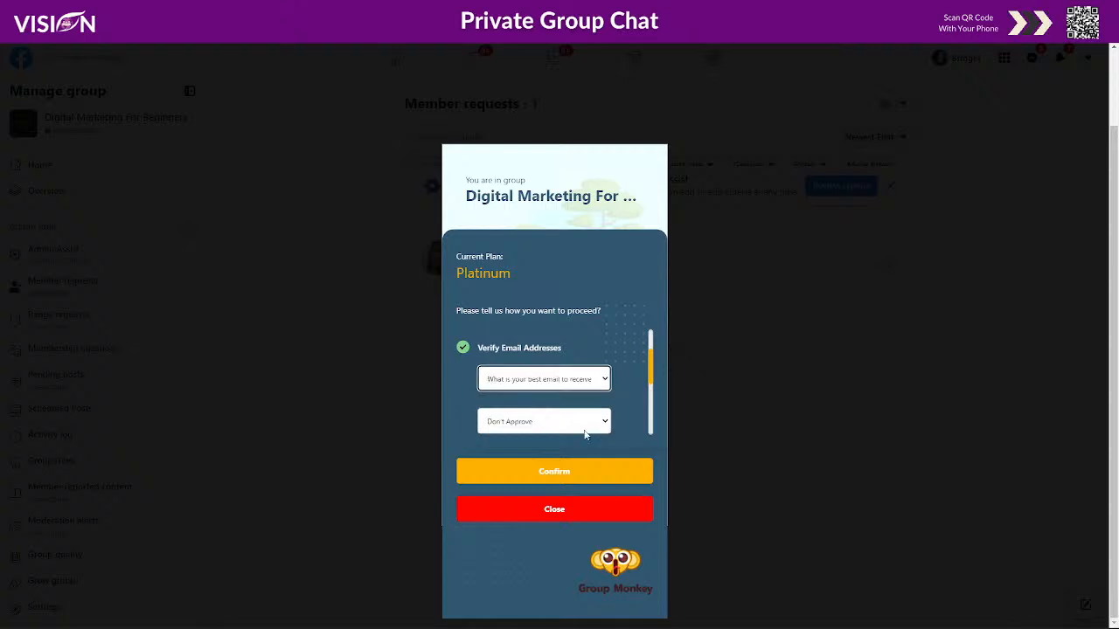
pyautogui.click(543, 422)
pyautogui.click(545, 460)
# - Choose the Test webhook as the destination for member data
pyautogui.scroll(-2, 624, 419)
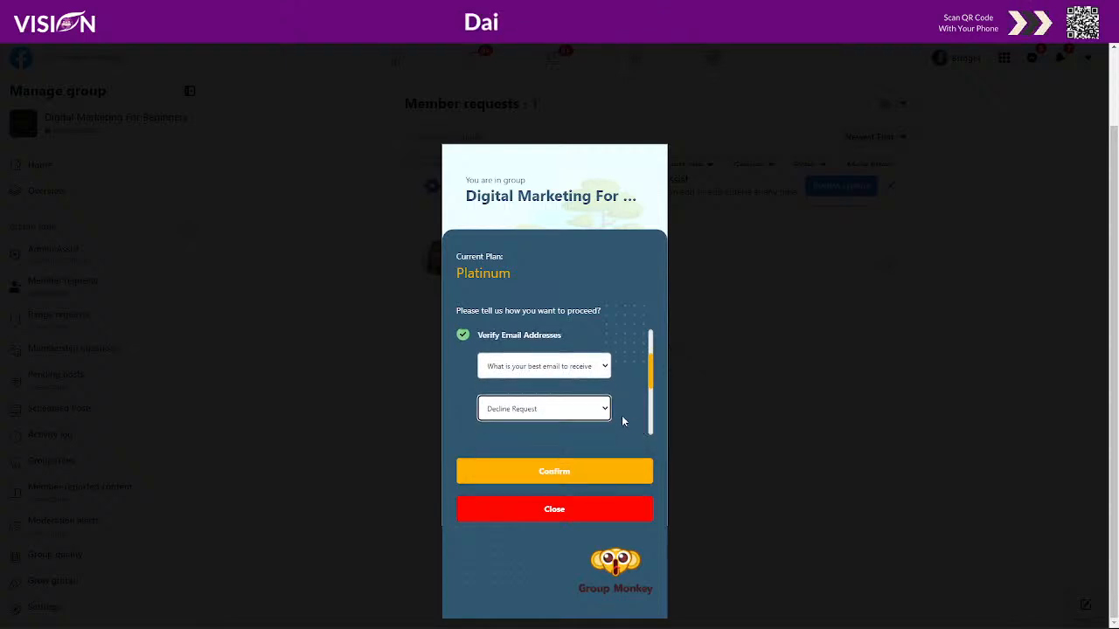
pyautogui.click(512, 404)
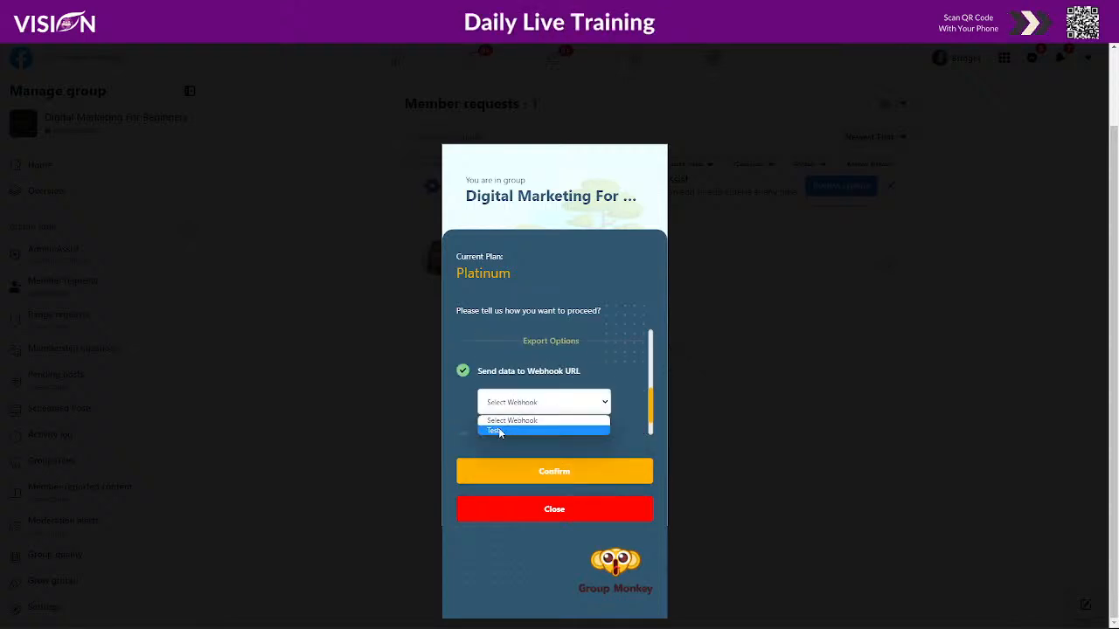
pyautogui.click(498, 430)
pyautogui.scroll(-1, 612, 380)
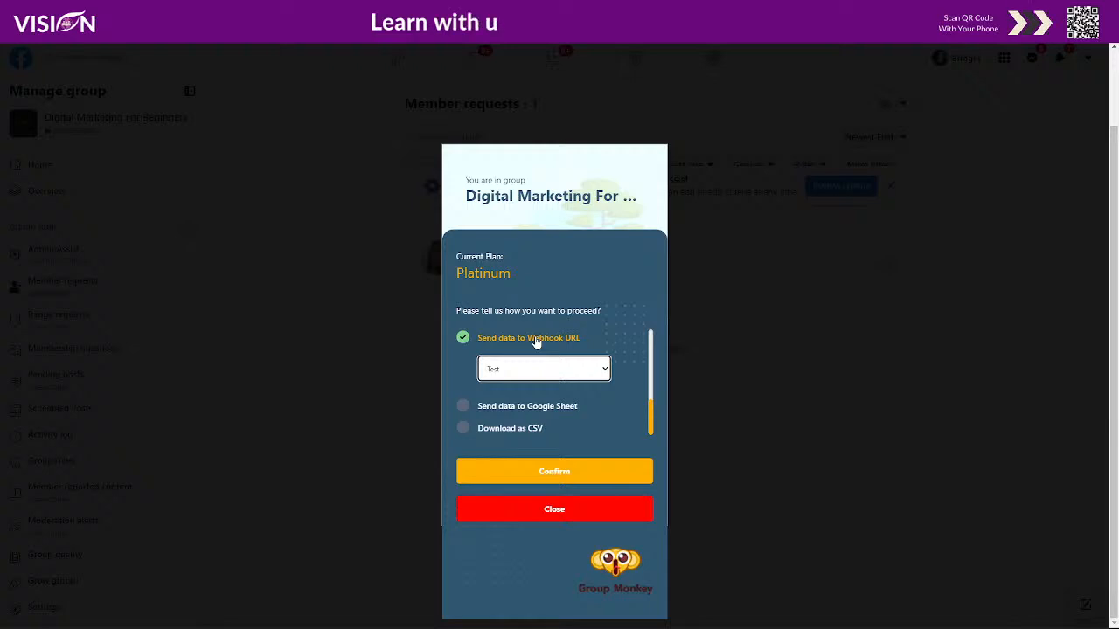
# - Switch Group Monkey's export to Send data to Google Sheet, targeting the 'Group Monkey' spreadsheet
pyautogui.click(462, 407)
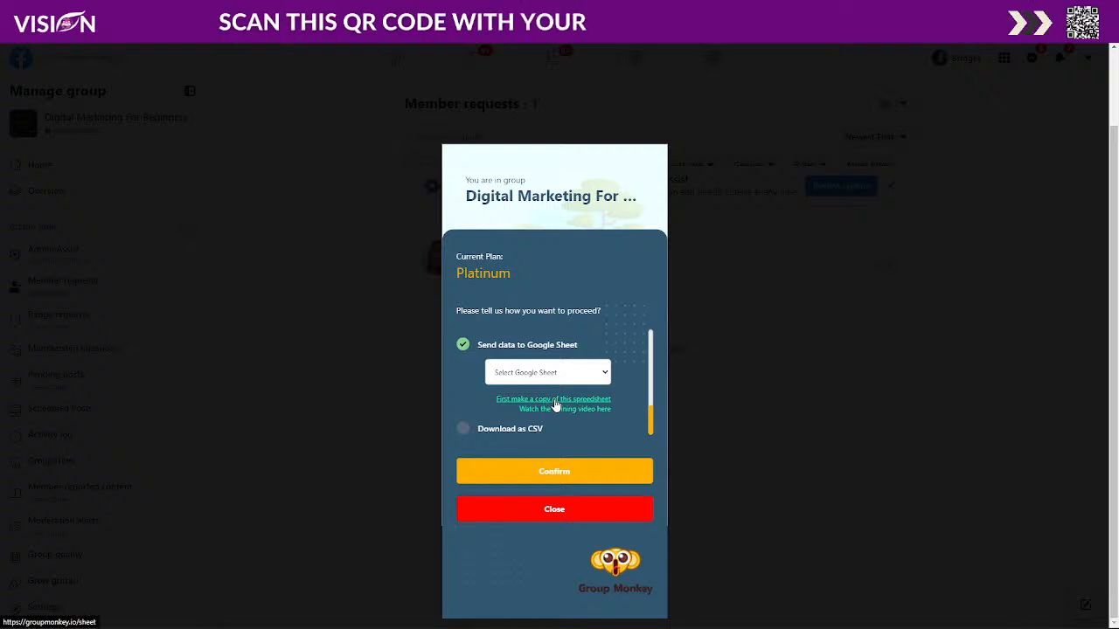
pyautogui.click(556, 404)
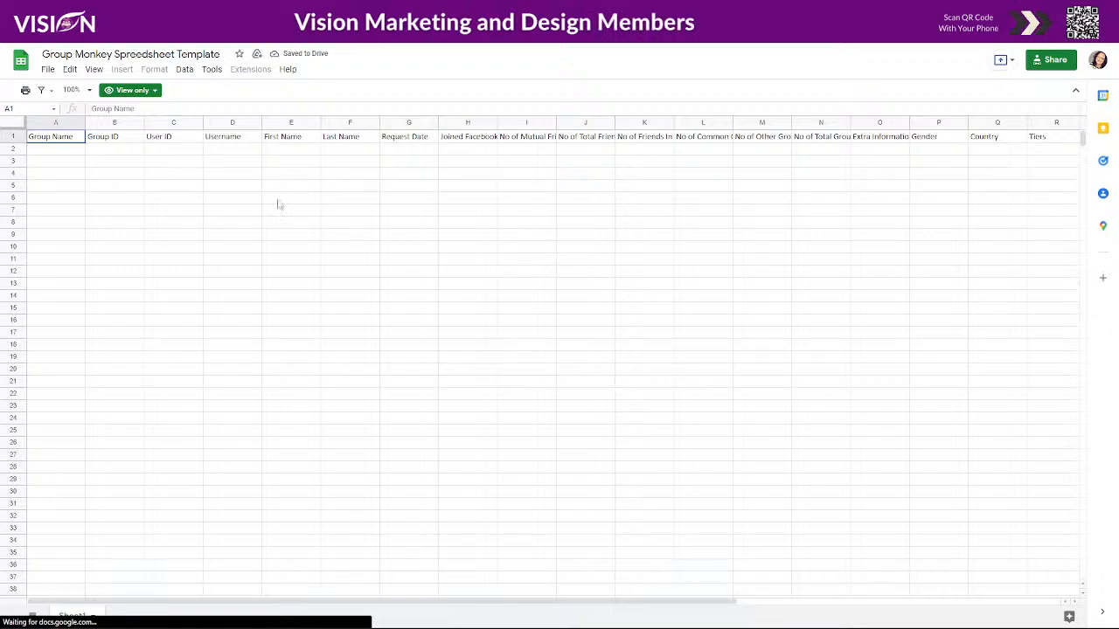
pyautogui.click(209, 9)
pyautogui.click(523, 373)
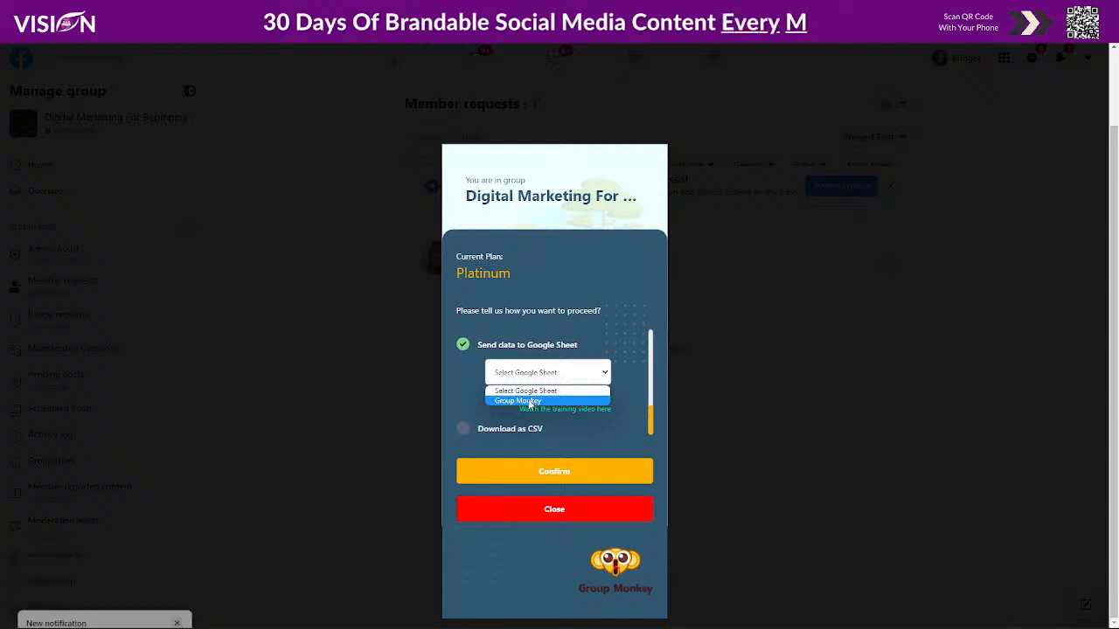
pyautogui.click(530, 401)
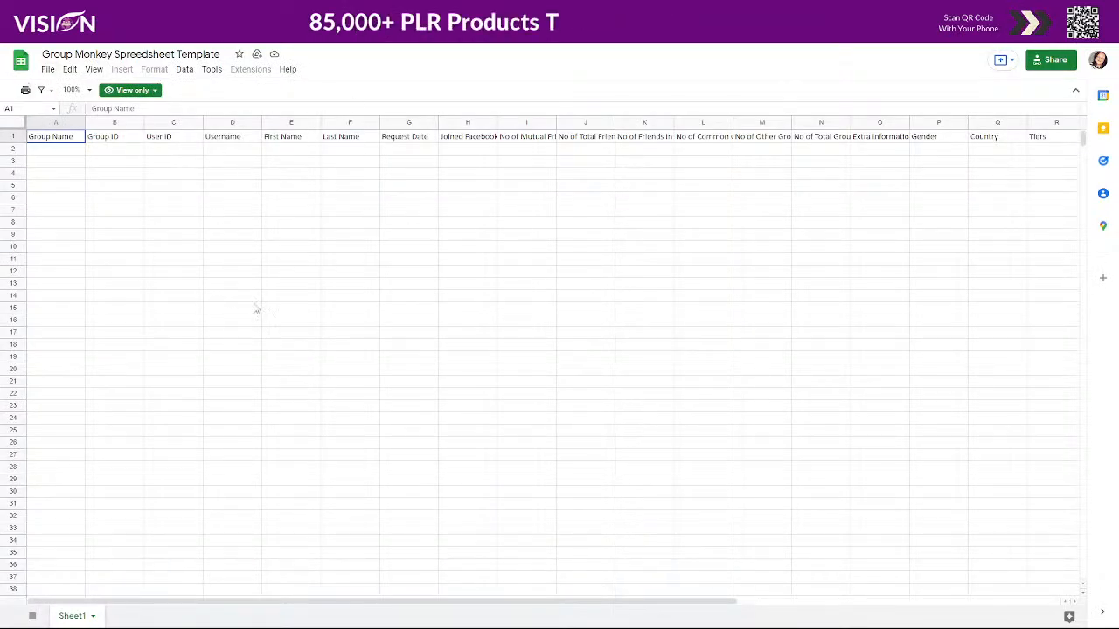
pyautogui.click(48, 69)
pyautogui.moveTo(96, 213)
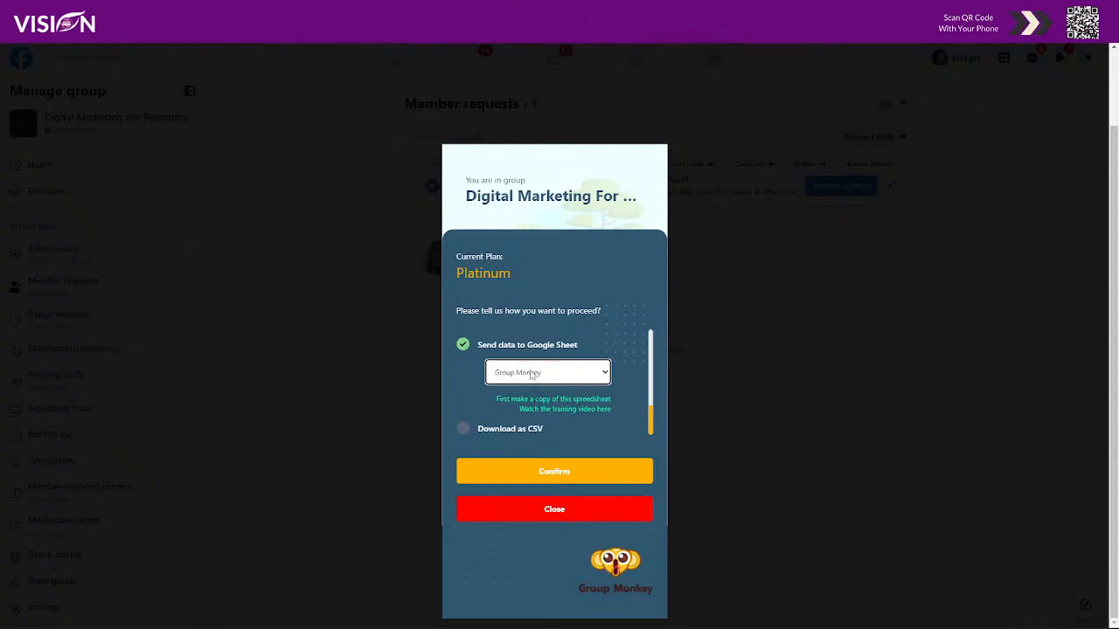
# - Confirm the Group Monkey member export, then return to the Zapier Catch Hook setup
pyautogui.scroll(3, 472, 369)
pyautogui.scroll(-3, 458, 368)
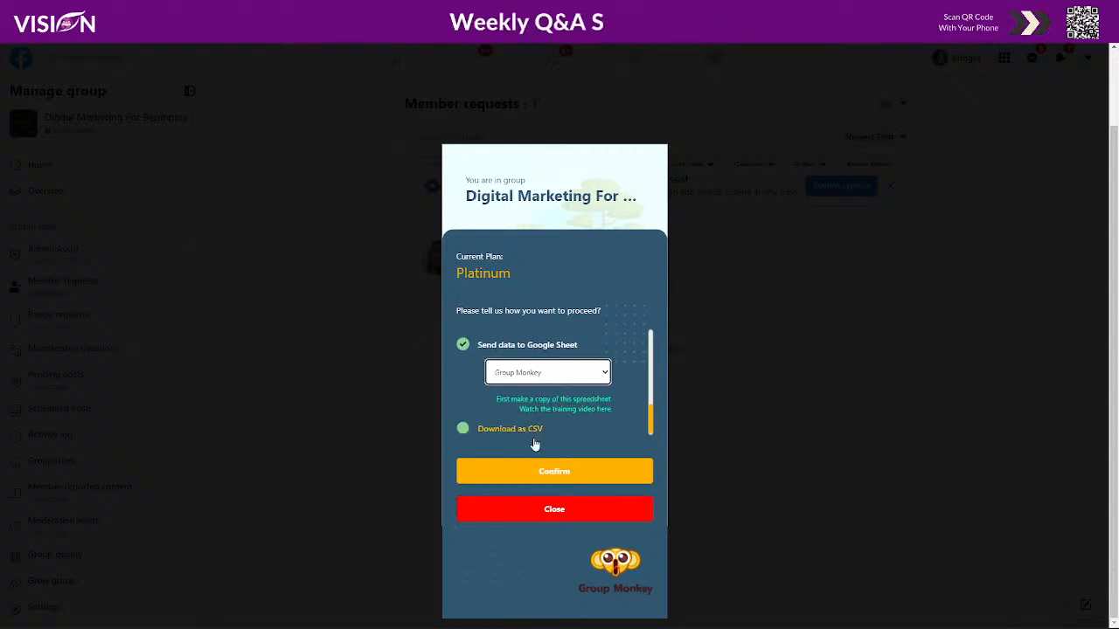
pyautogui.click(564, 475)
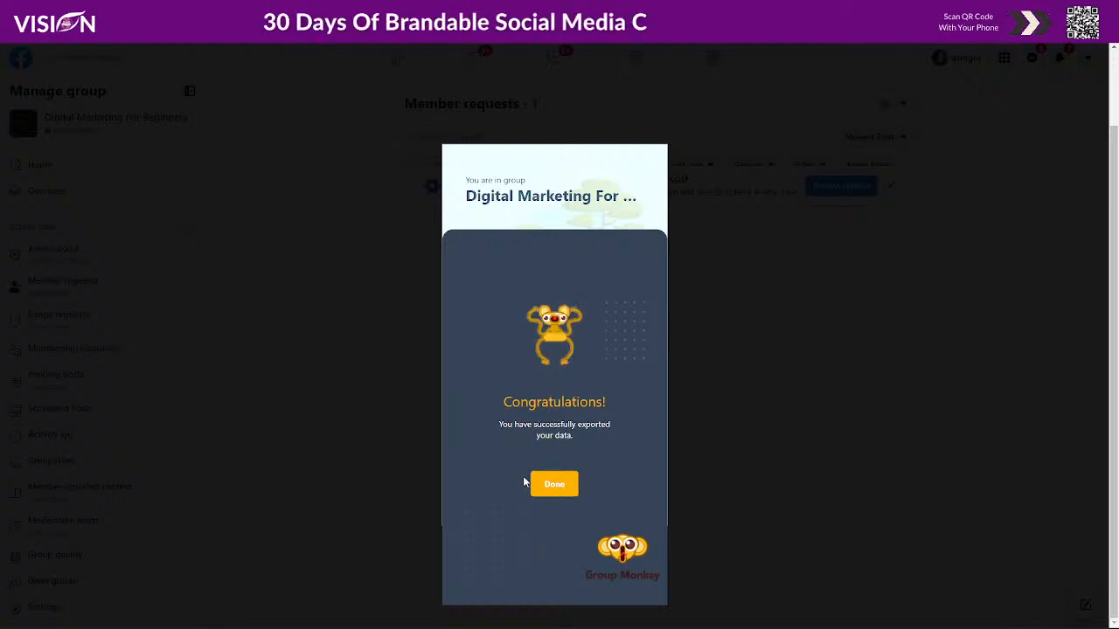
pyautogui.moveTo(842, 615)
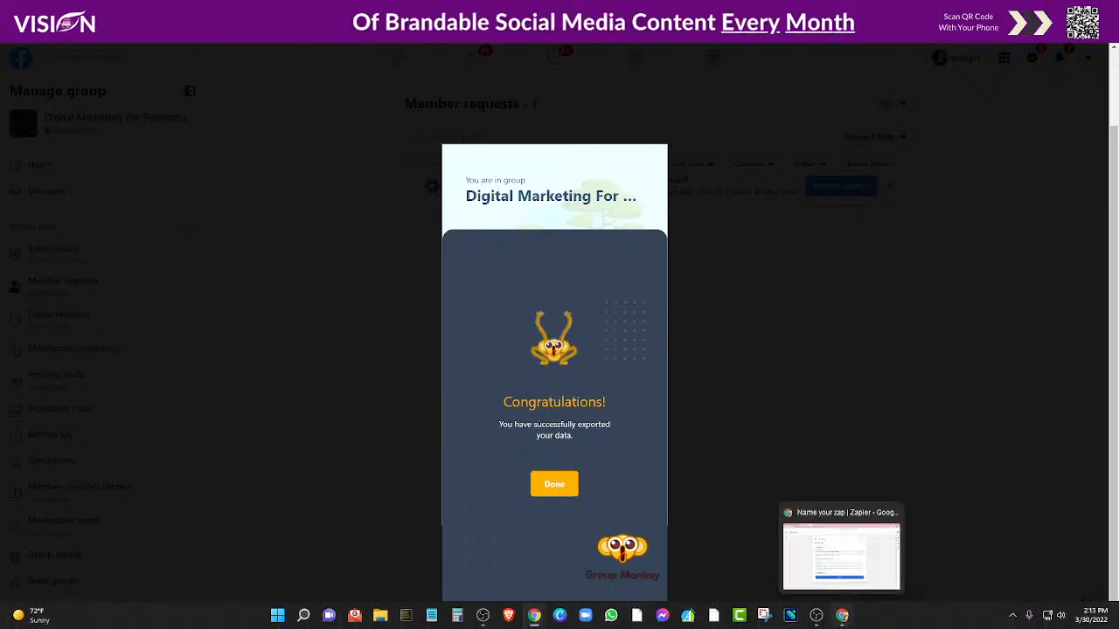
pyautogui.click(841, 550)
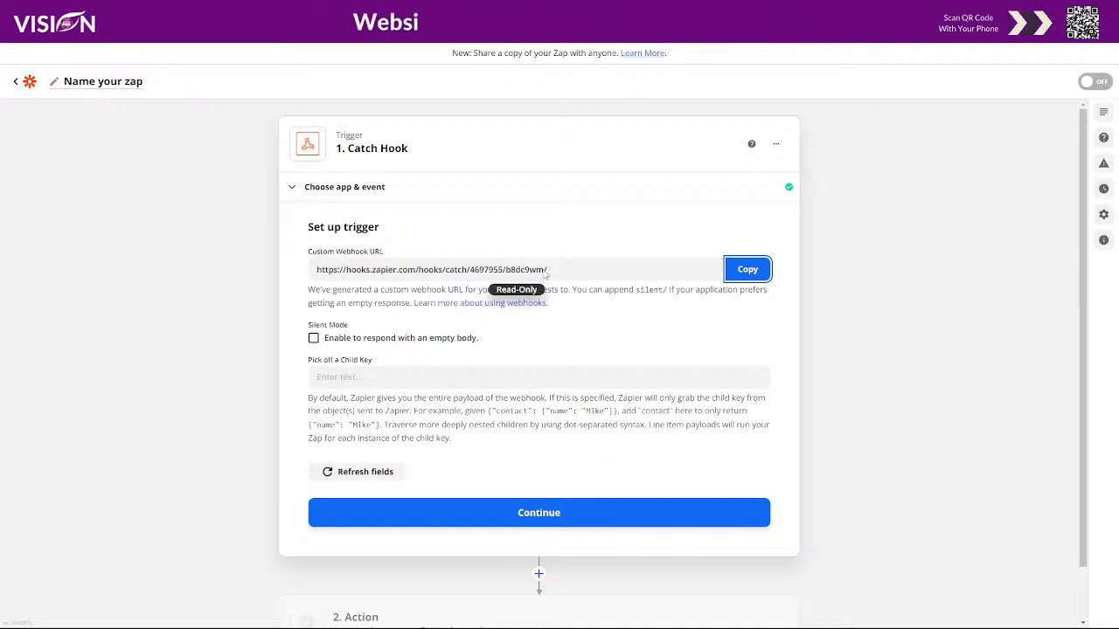
# - Test the Catch Hook trigger, review the received Request A member data, and continue
pyautogui.click(534, 511)
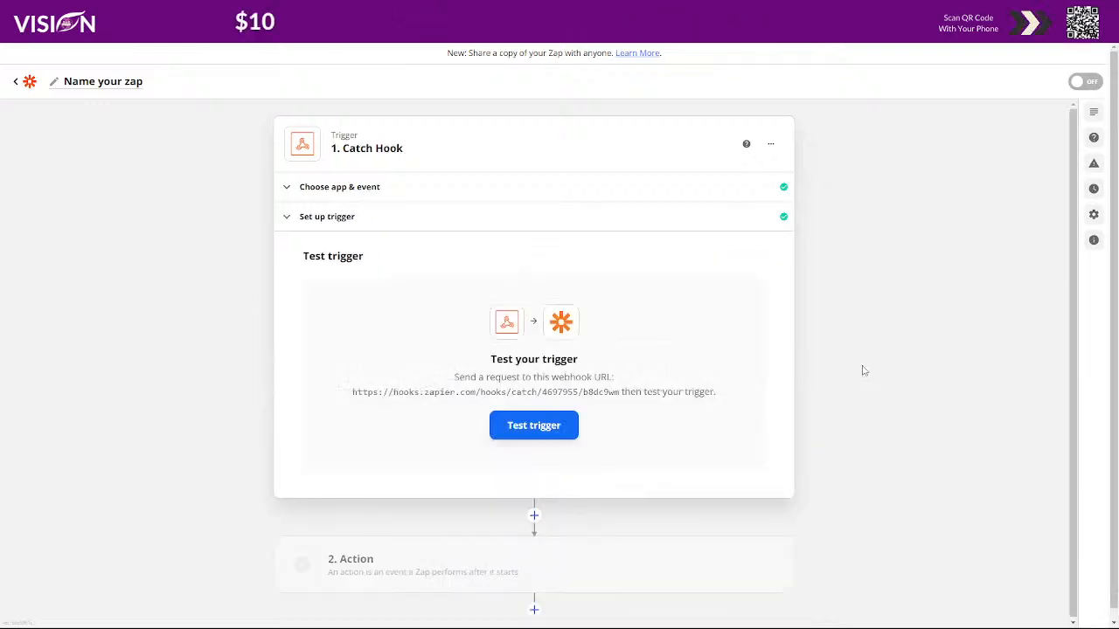
pyautogui.click(560, 431)
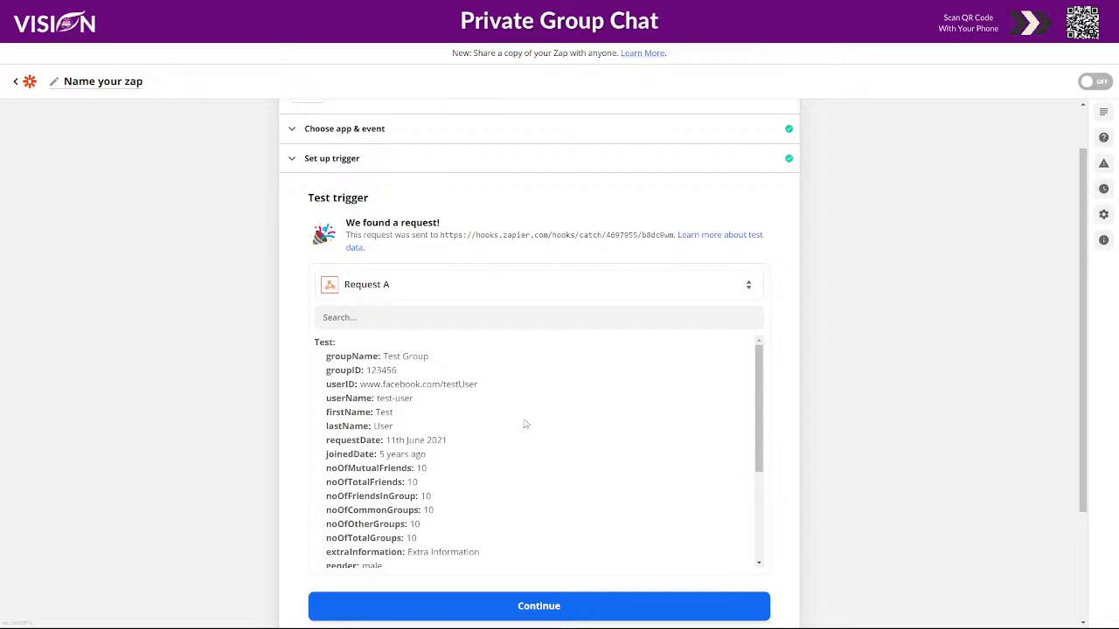
pyautogui.scroll(-4, 447, 405)
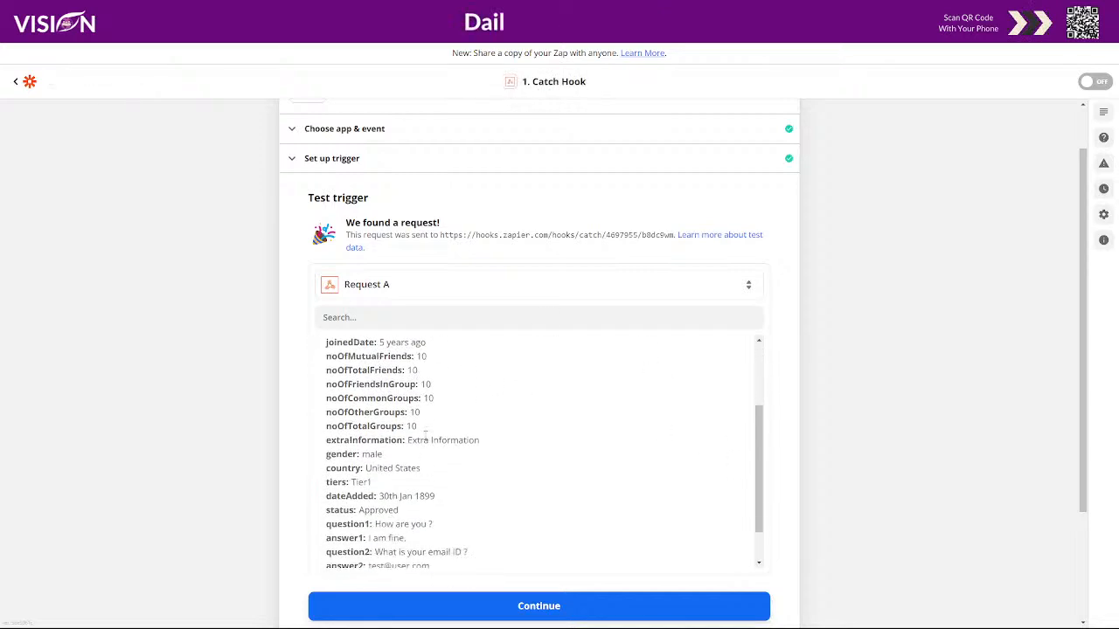
pyautogui.scroll(-3, 830, 446)
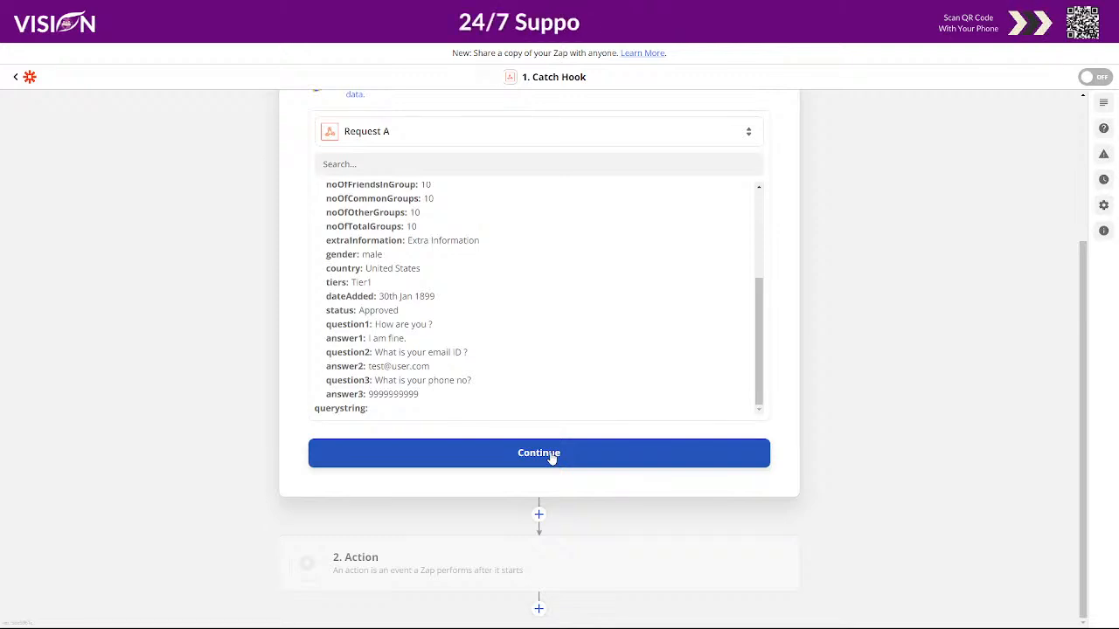
pyautogui.click(551, 455)
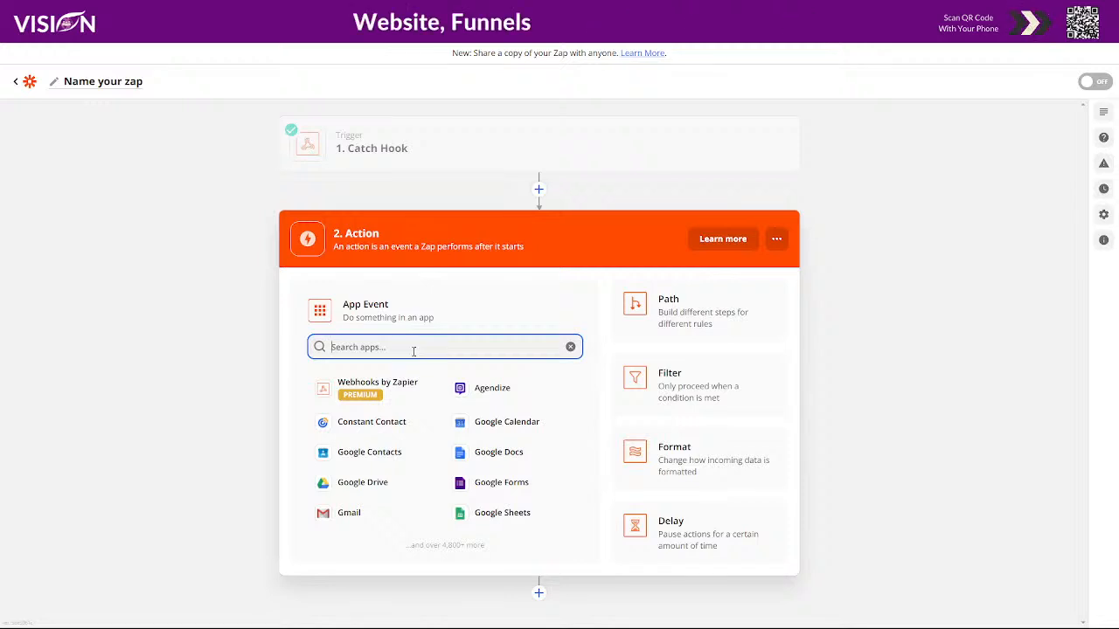
# - Search 'Lead' and pick LeadConnector as the action app
pyautogui.write('Lead')
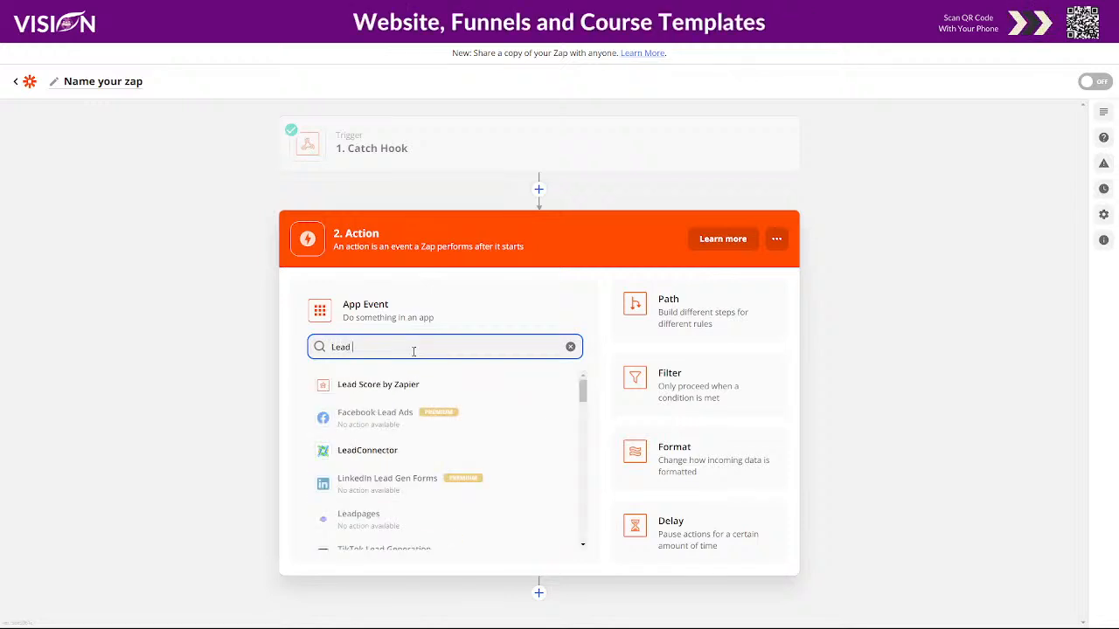
pyautogui.click(360, 458)
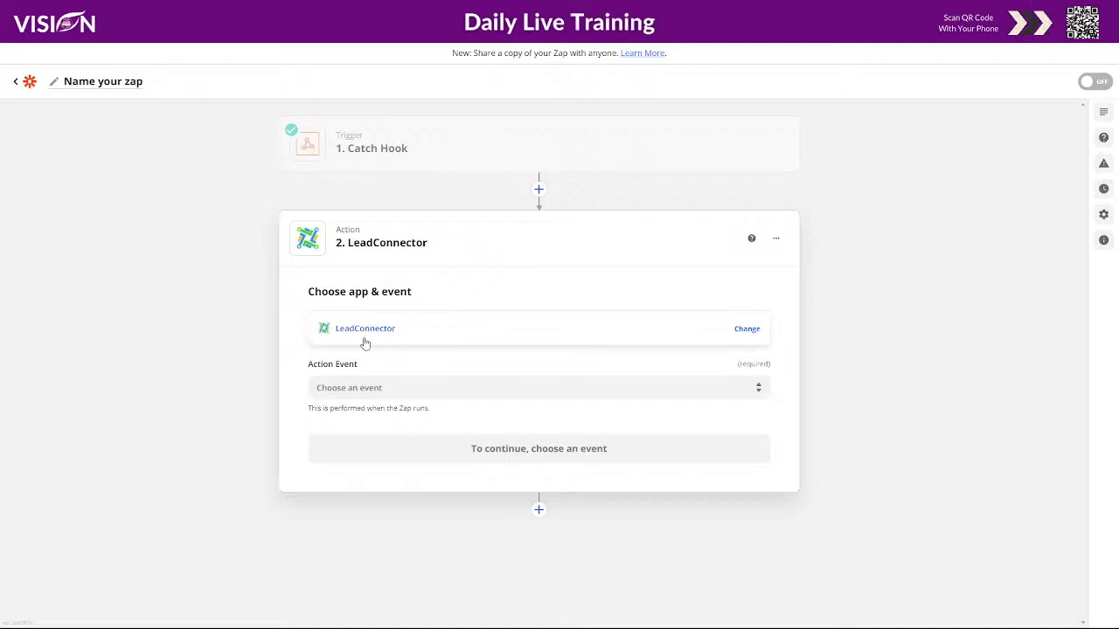
# - Choose Add/Update Contact as the LeadConnector action event and continue
pyautogui.click(362, 387)
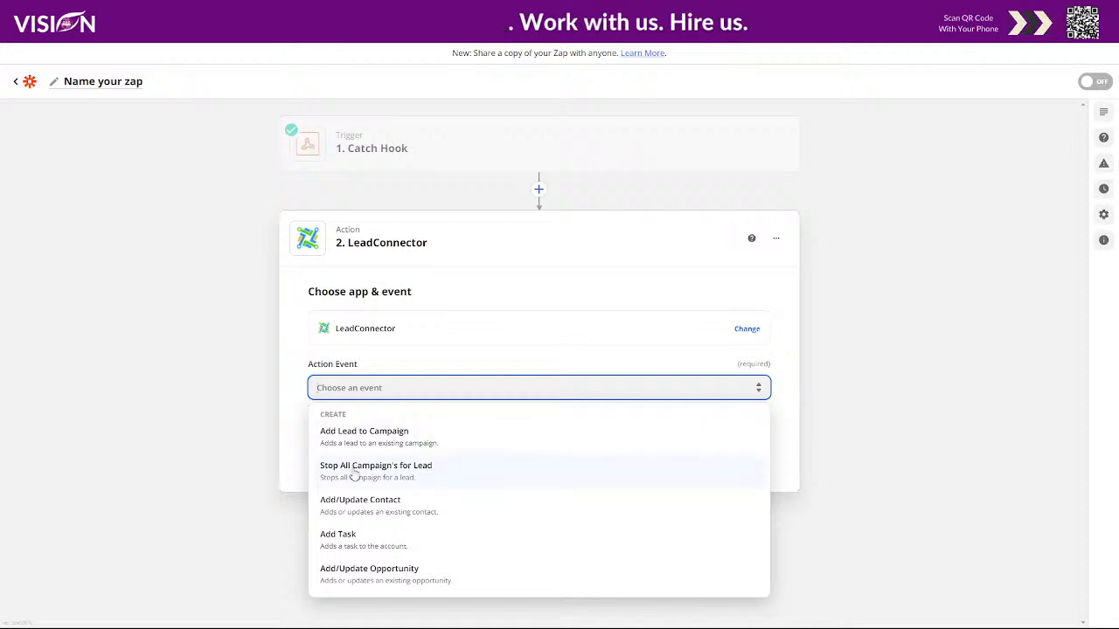
pyautogui.click(390, 505)
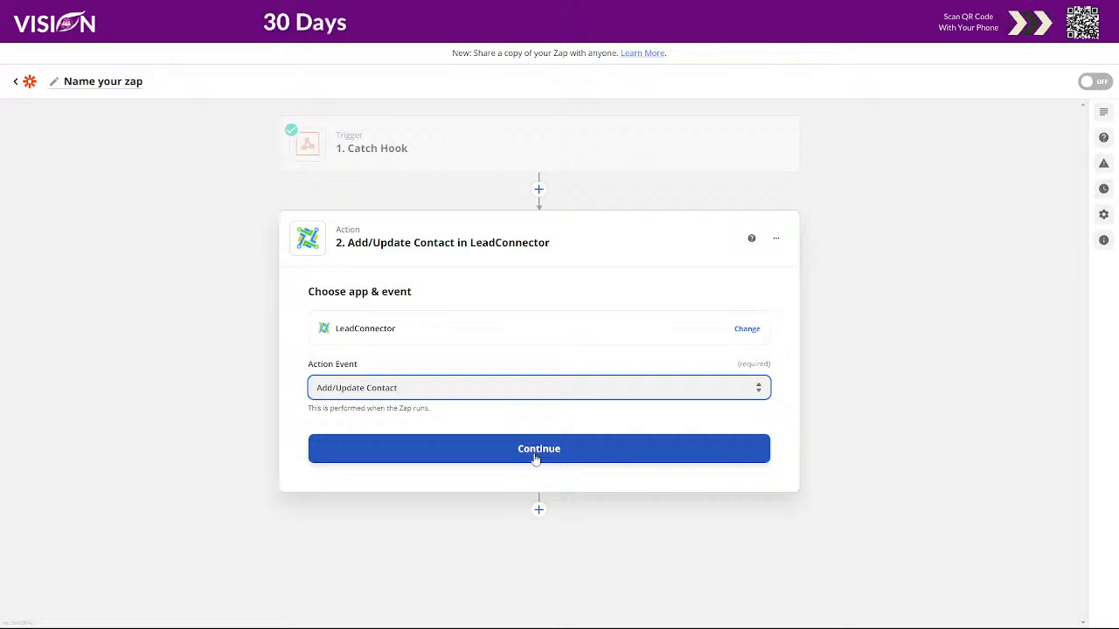
pyautogui.click(541, 453)
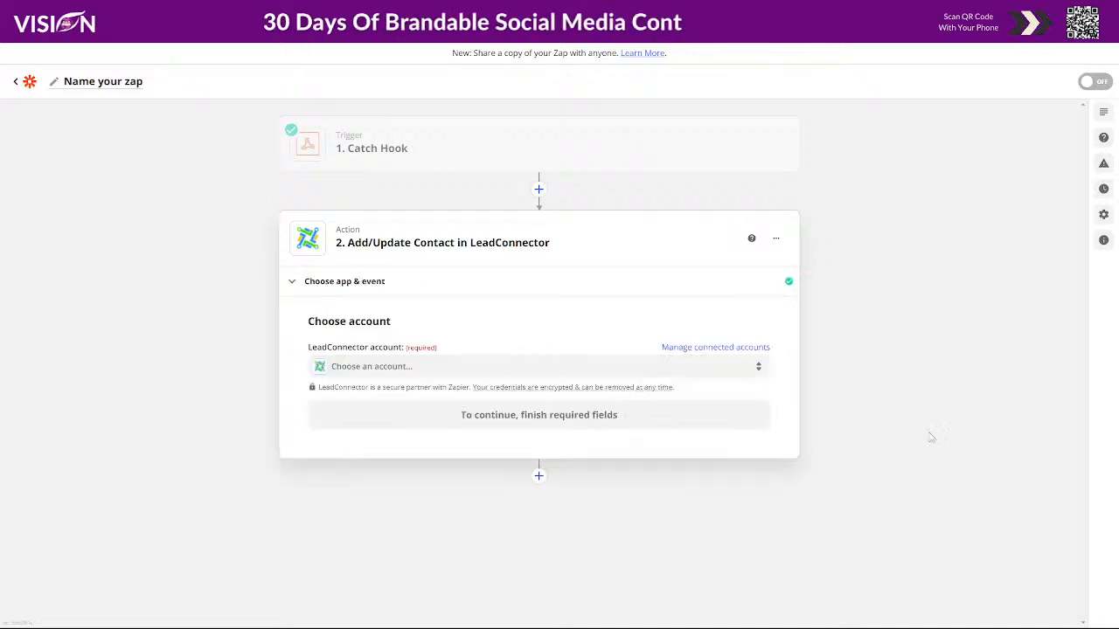
# - Start connecting a new LeadConnector account, then go to the HighLevel Workflows page
pyautogui.click(403, 367)
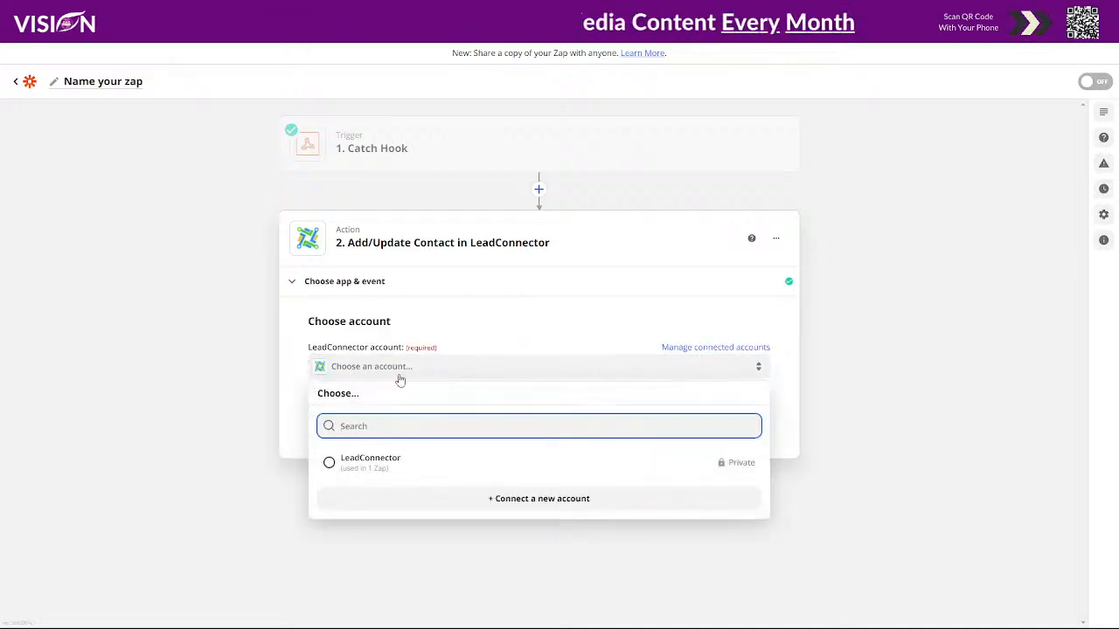
pyautogui.click(544, 501)
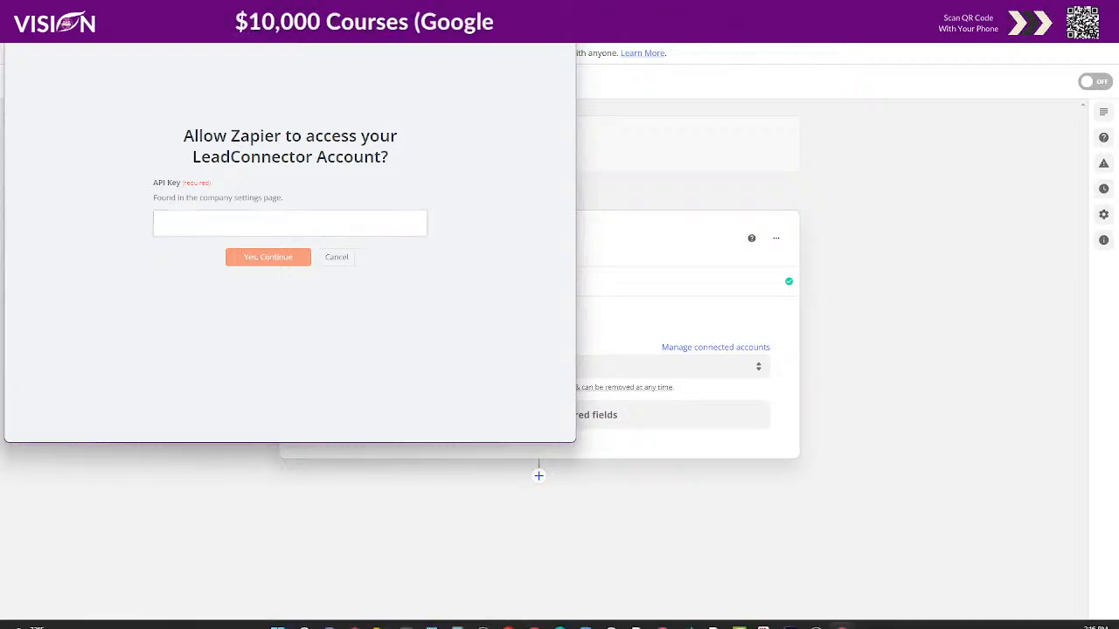
pyautogui.moveTo(535, 611)
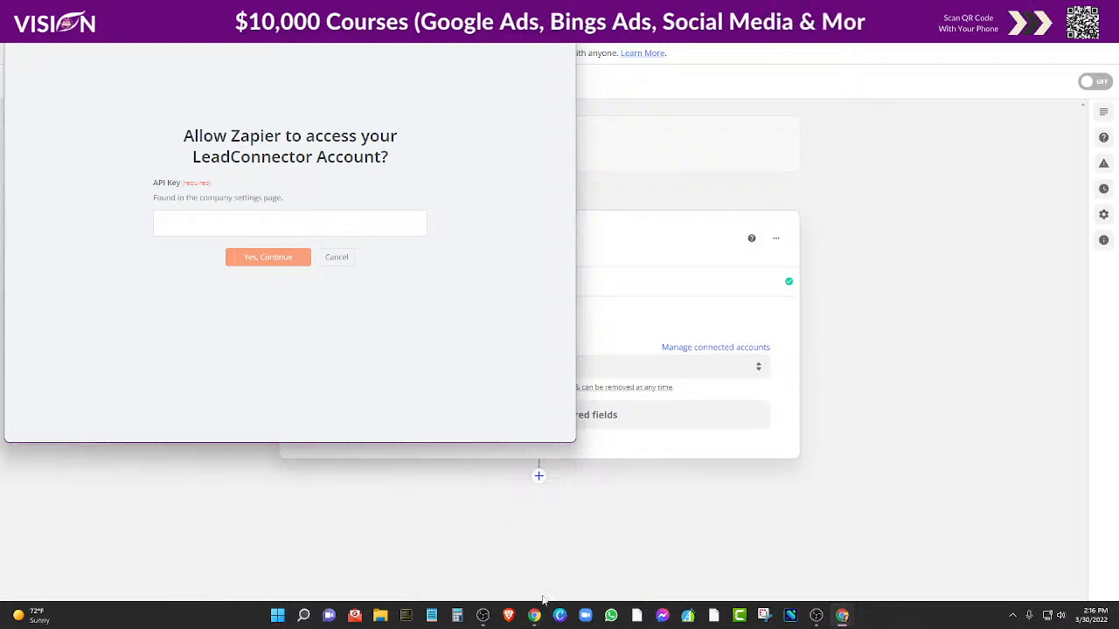
pyautogui.moveTo(840, 617)
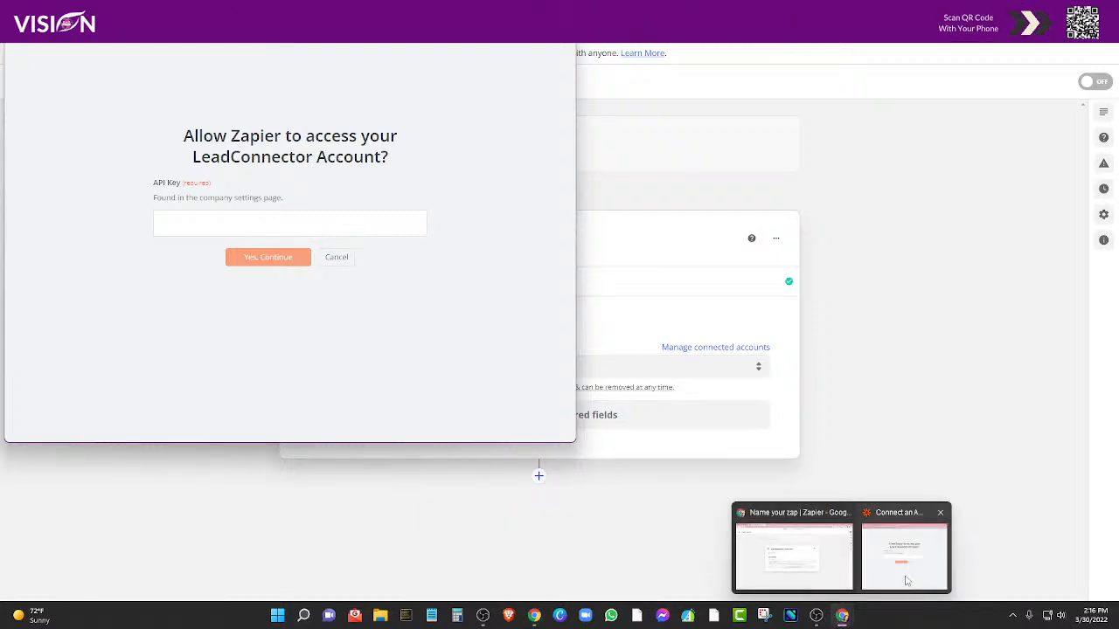
pyautogui.moveTo(865, 591)
pyautogui.click(760, 579)
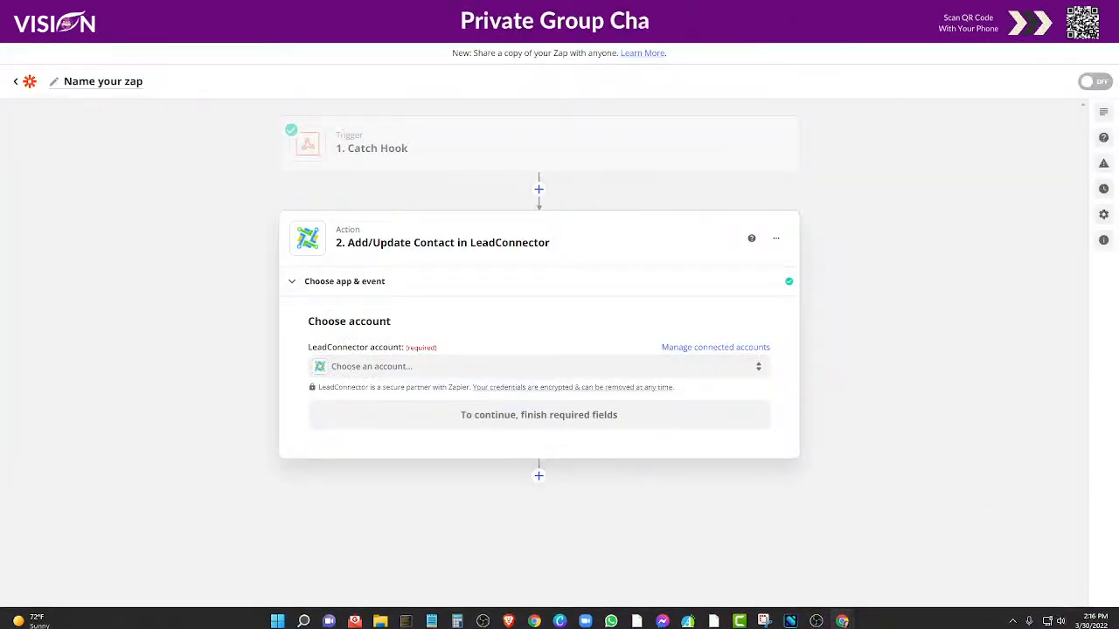
pyautogui.click(46, 13)
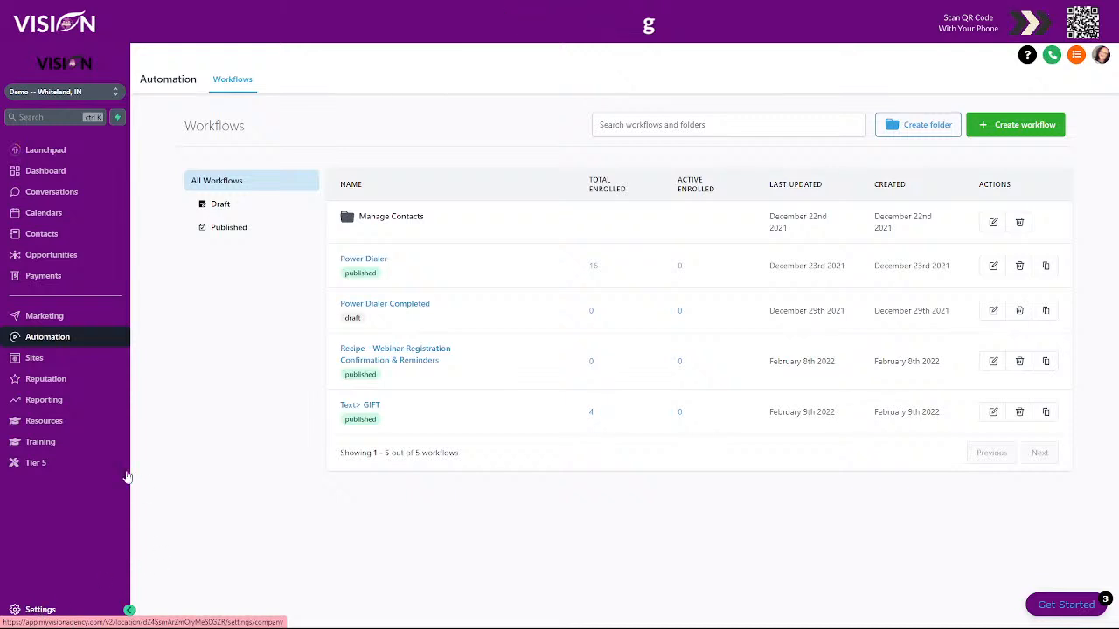
# - Copy the API key from HighLevel's Business Info settings and return to Zapier
pyautogui.click(40, 609)
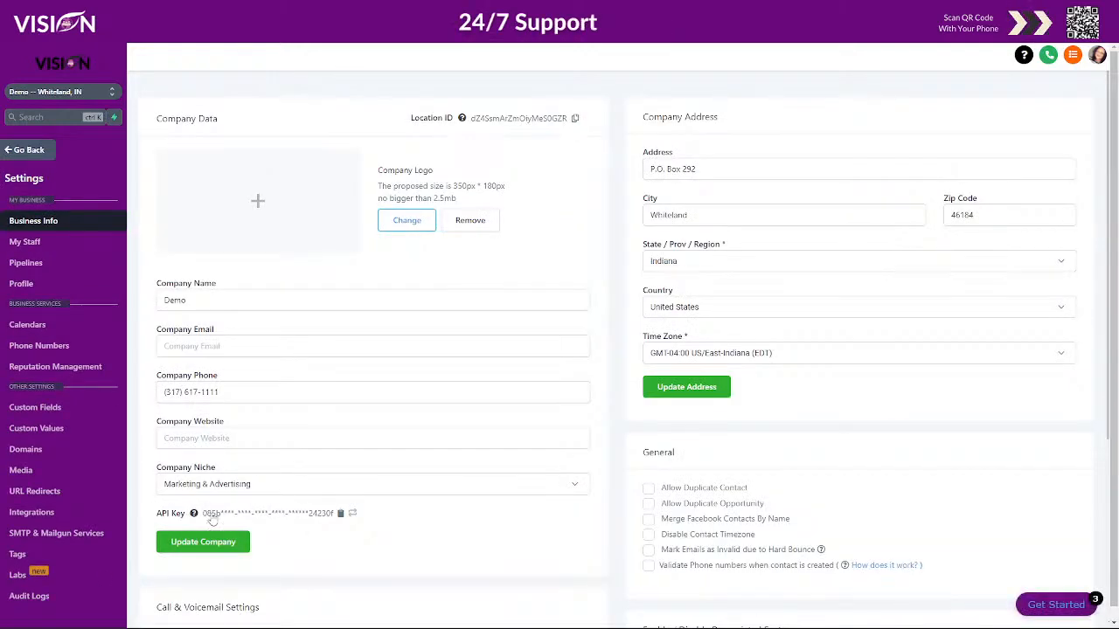
pyautogui.click(341, 514)
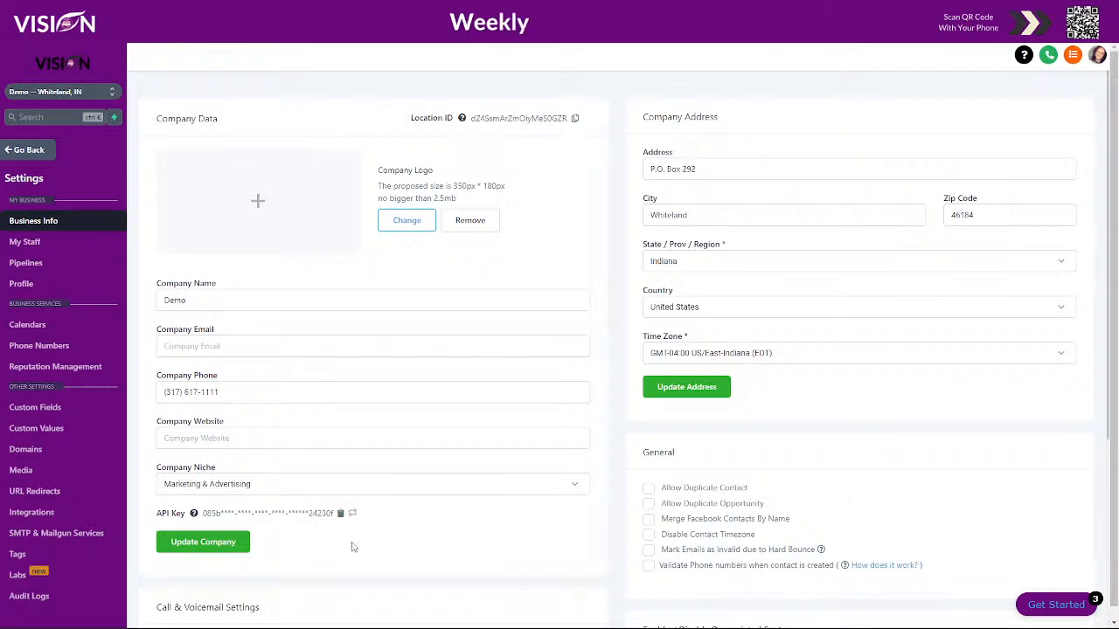
pyautogui.click(27, 151)
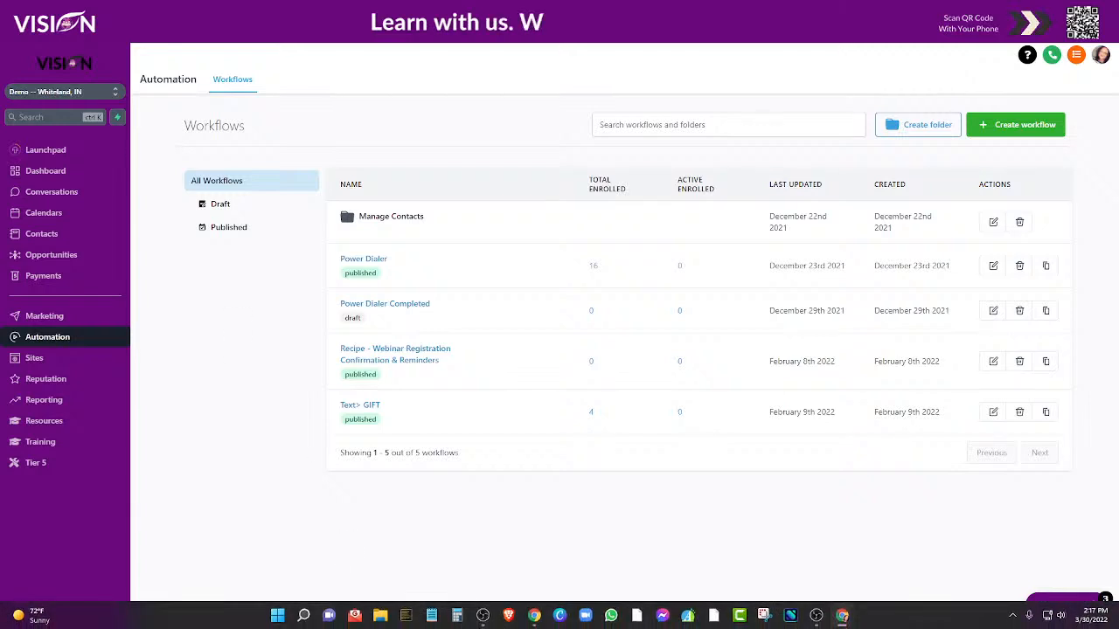
pyautogui.click(837, 616)
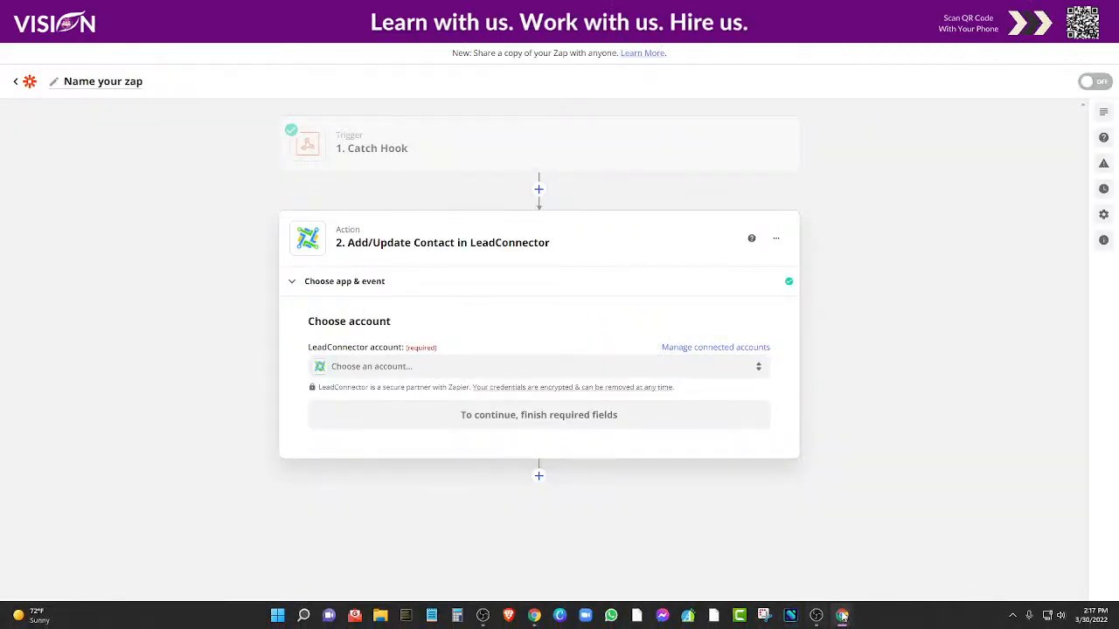
# - Authorize the LeadConnector #2 account with the copied API key and confirm it
pyautogui.moveTo(842, 616)
pyautogui.click(913, 546)
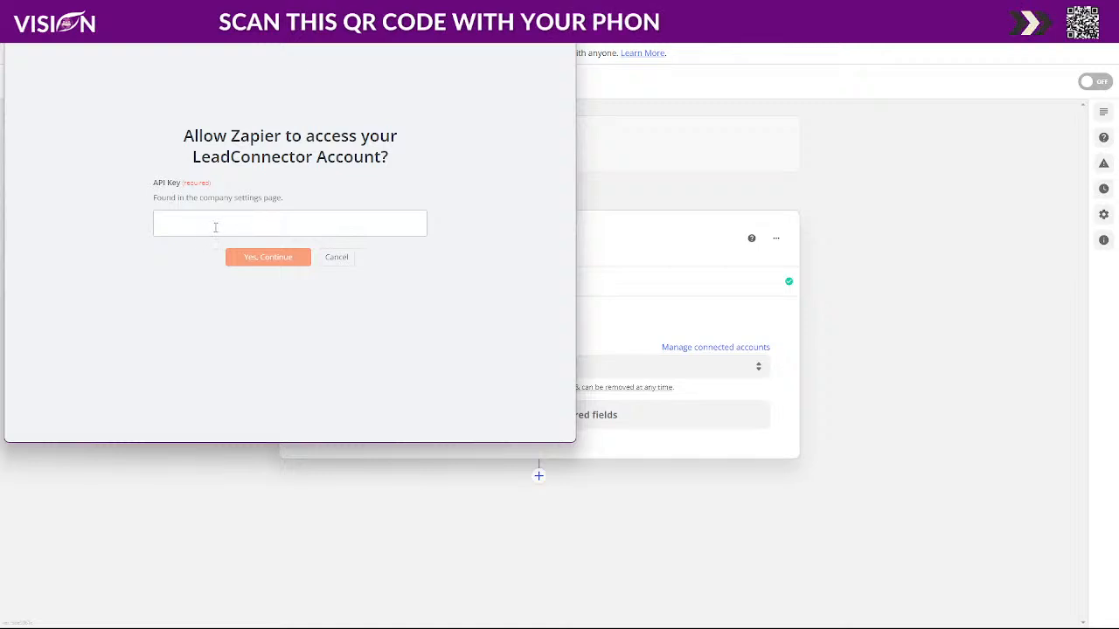
pyautogui.press('super+Right')
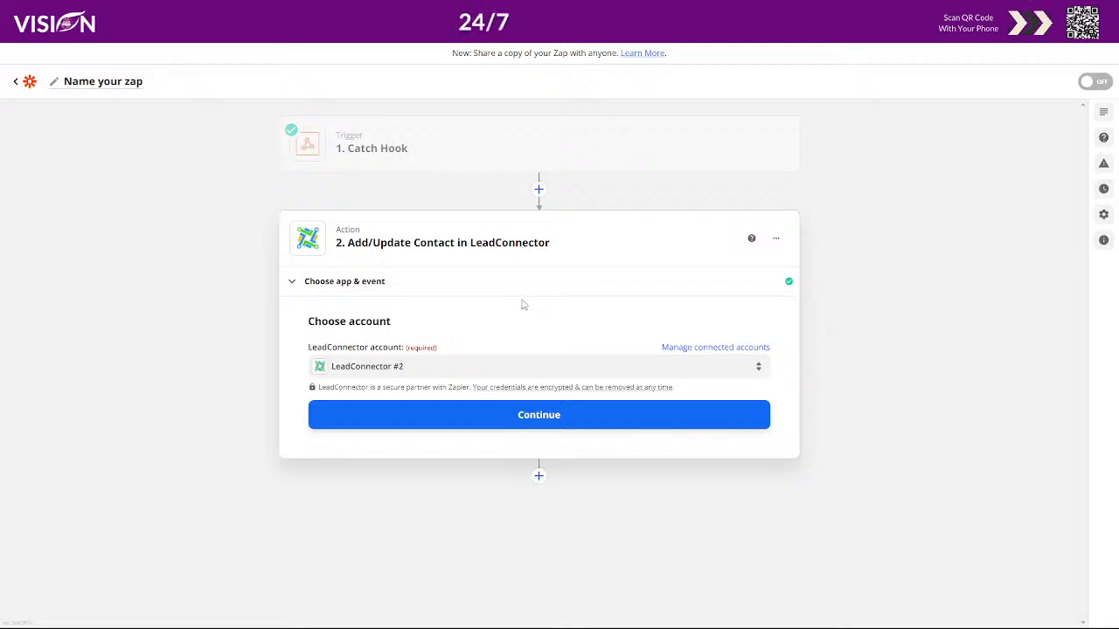
pyautogui.click(524, 420)
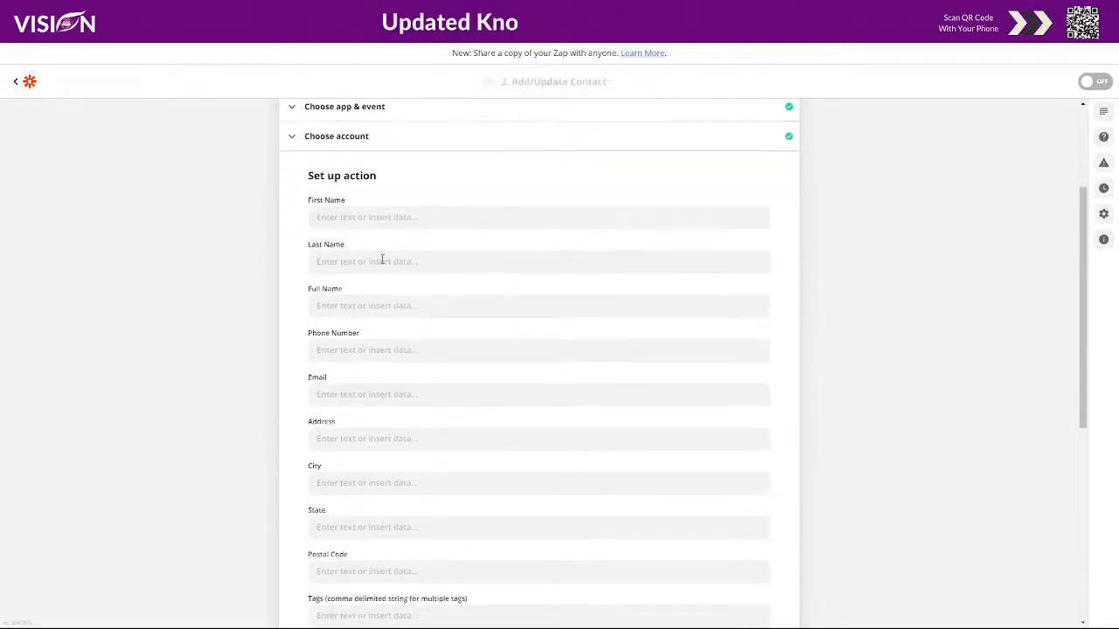
# - Map First Name and Last Name to the webhook's Test First Name and Test Last Name
pyautogui.click(339, 208)
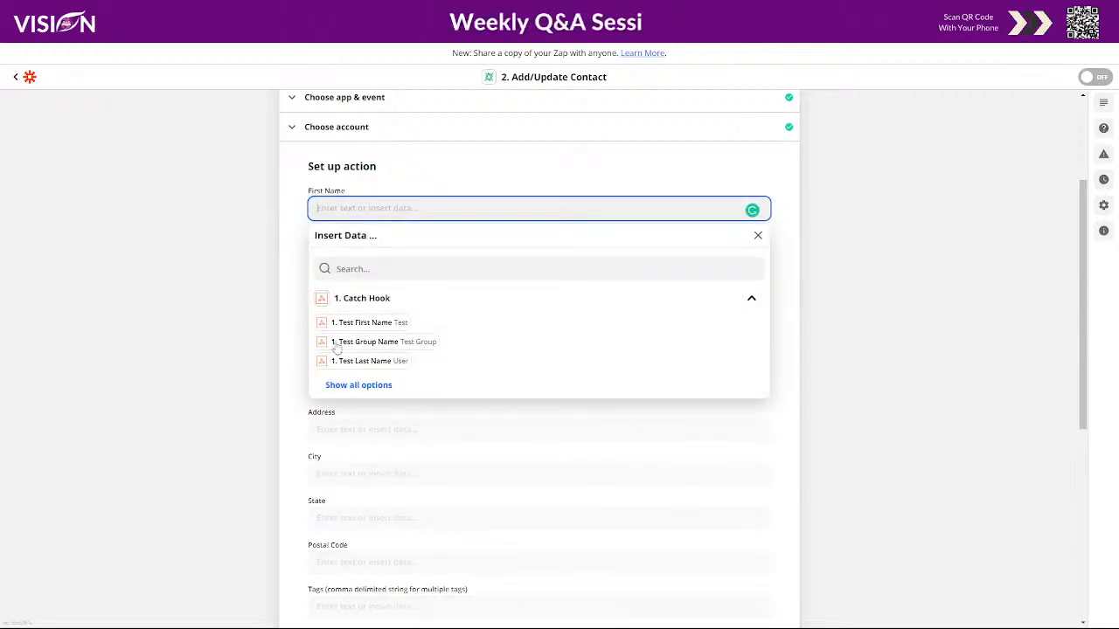
pyautogui.click(367, 385)
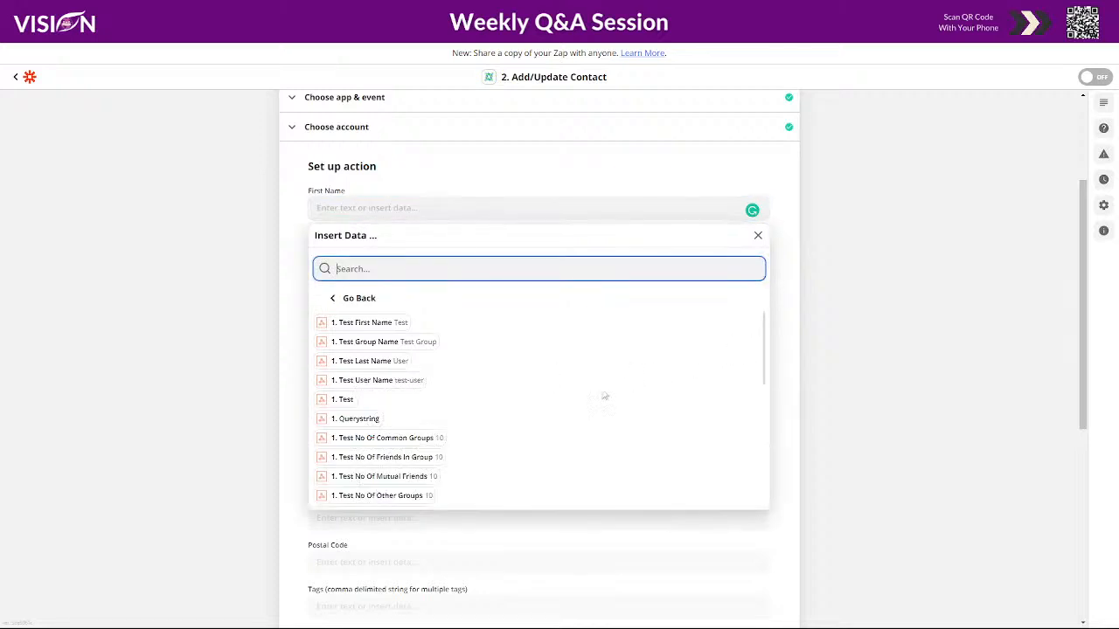
pyautogui.scroll(-10, 442, 395)
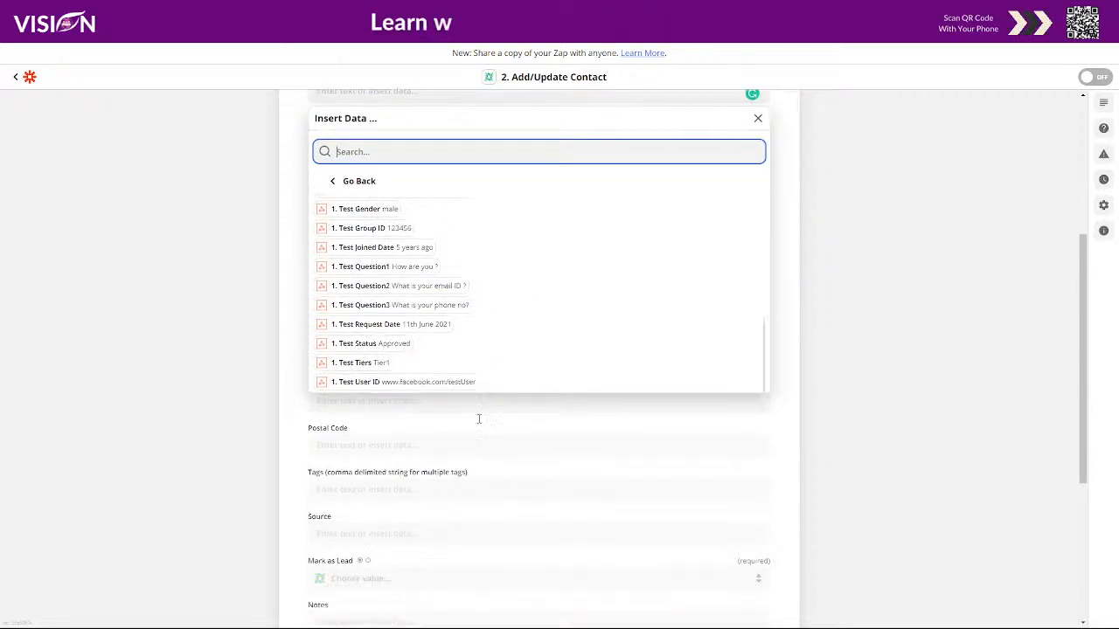
pyautogui.scroll(-1, 478, 419)
pyautogui.scroll(5, 568, 288)
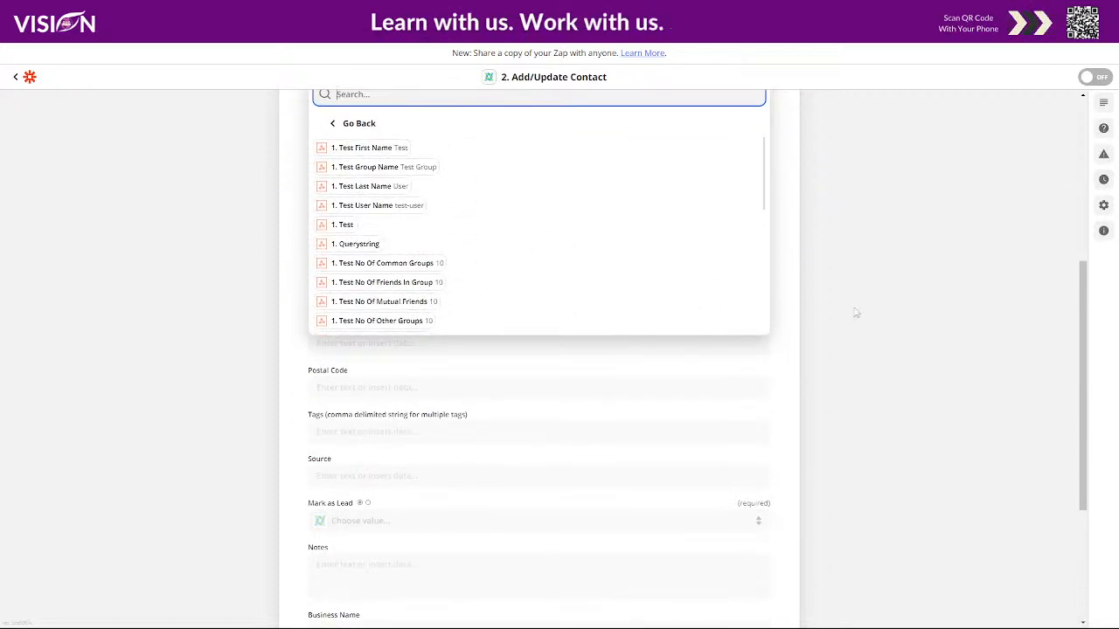
pyautogui.scroll(2, 871, 329)
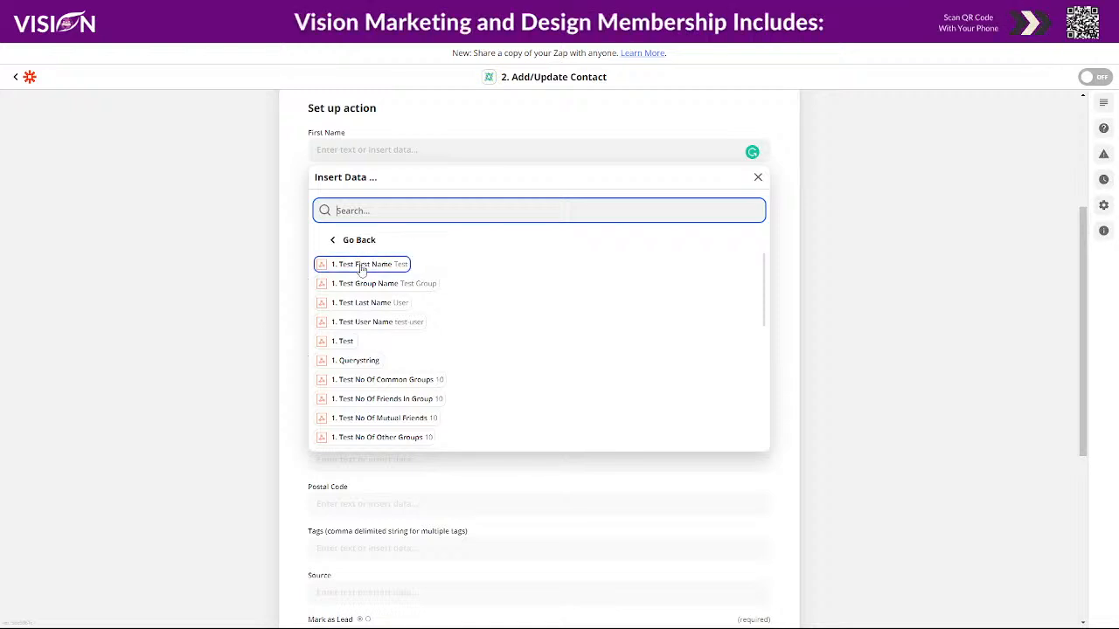
pyautogui.scroll(3, 836, 312)
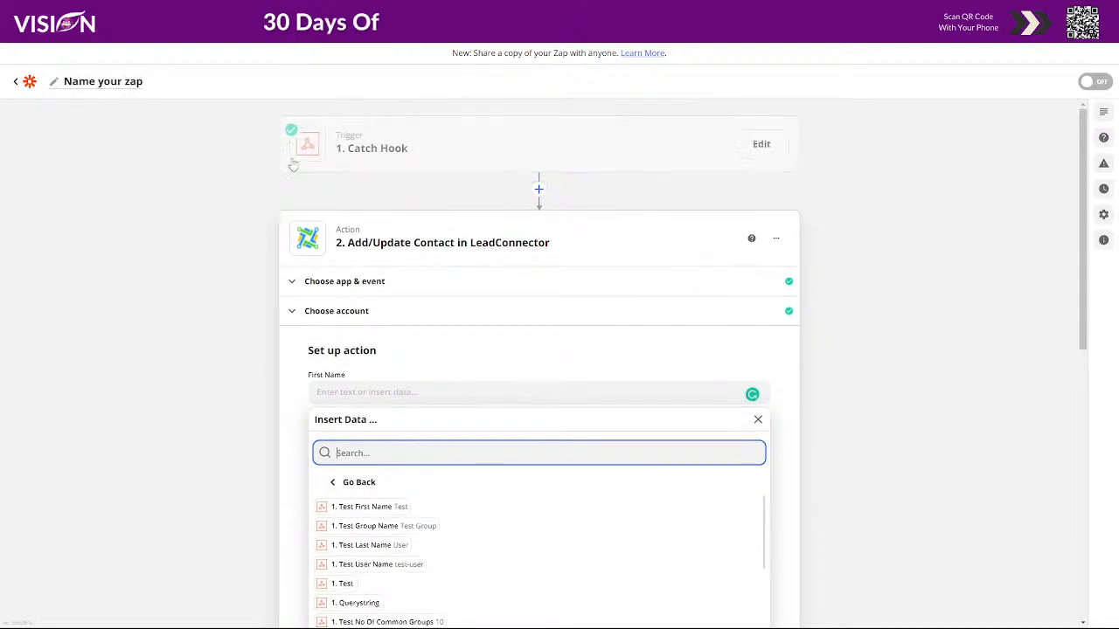
pyautogui.scroll(-2, 904, 394)
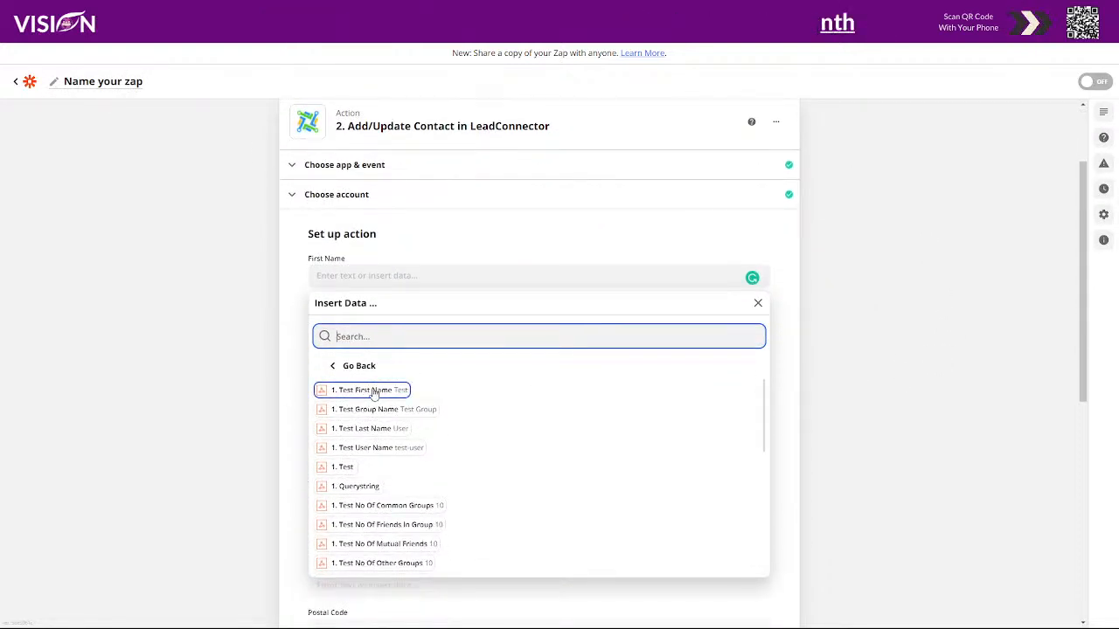
pyautogui.click(379, 394)
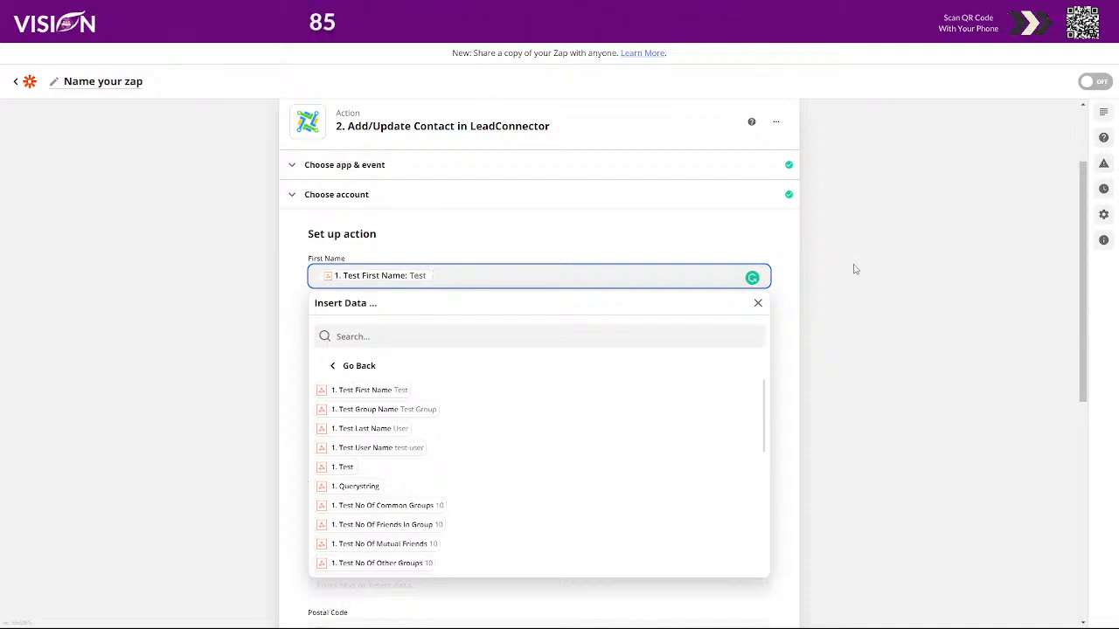
pyautogui.click(817, 354)
pyautogui.click(364, 322)
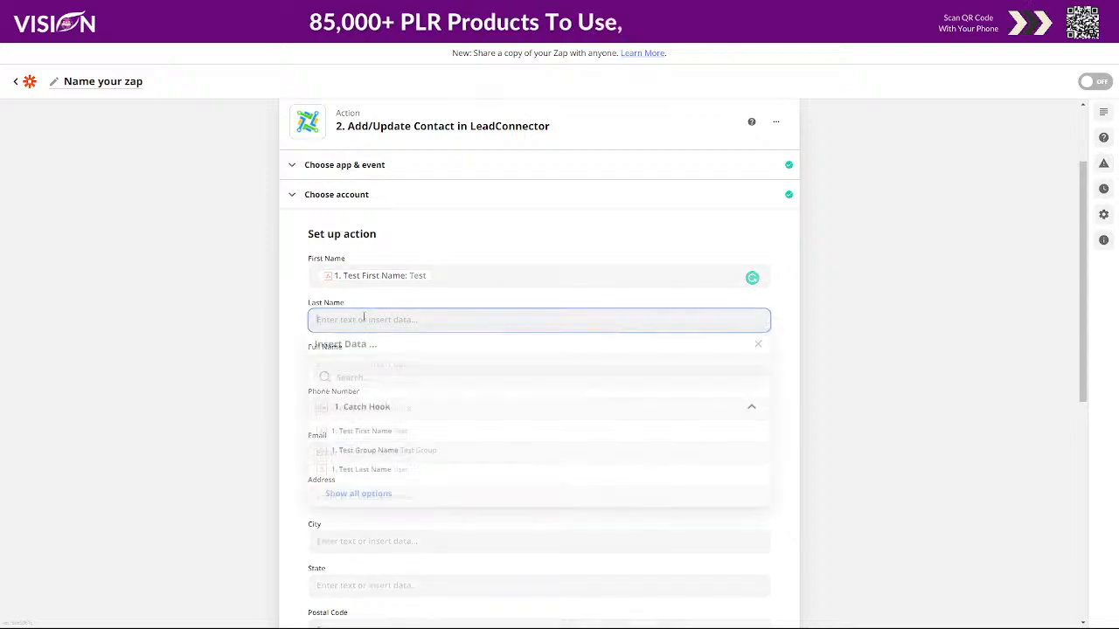
pyautogui.click(387, 478)
pyautogui.click(836, 402)
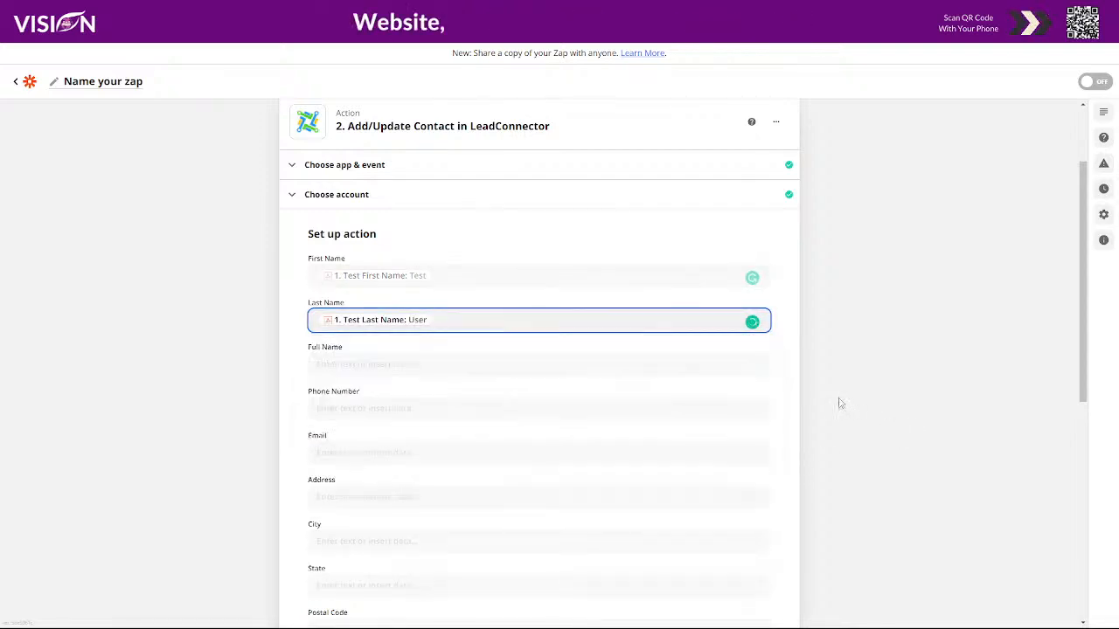
# - Map the Email field to the webhook's Test Answer2 value
pyautogui.scroll(-1, 407, 381)
pyautogui.scroll(-1, 406, 380)
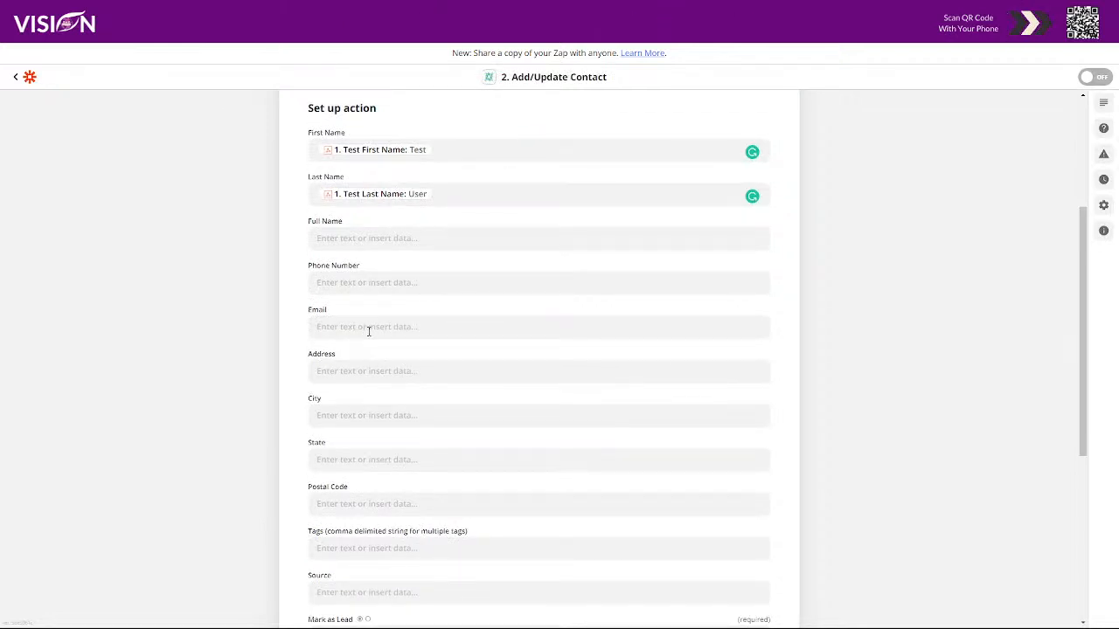
pyautogui.click(346, 331)
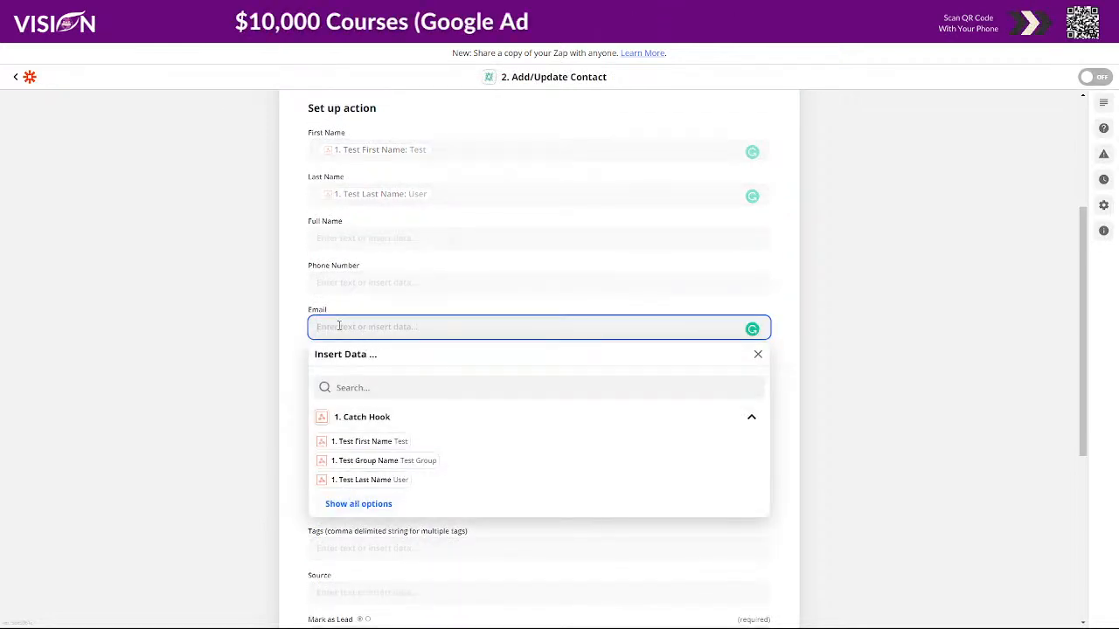
pyautogui.click(371, 504)
pyautogui.scroll(-5, 564, 458)
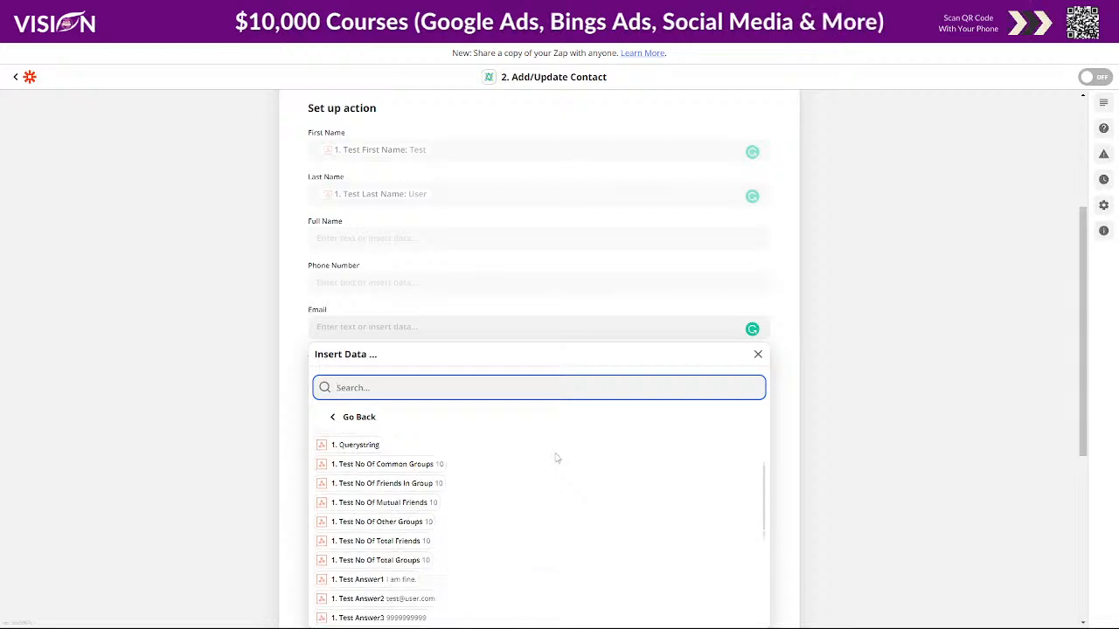
pyautogui.scroll(-2, 918, 419)
pyautogui.scroll(-1, 913, 394)
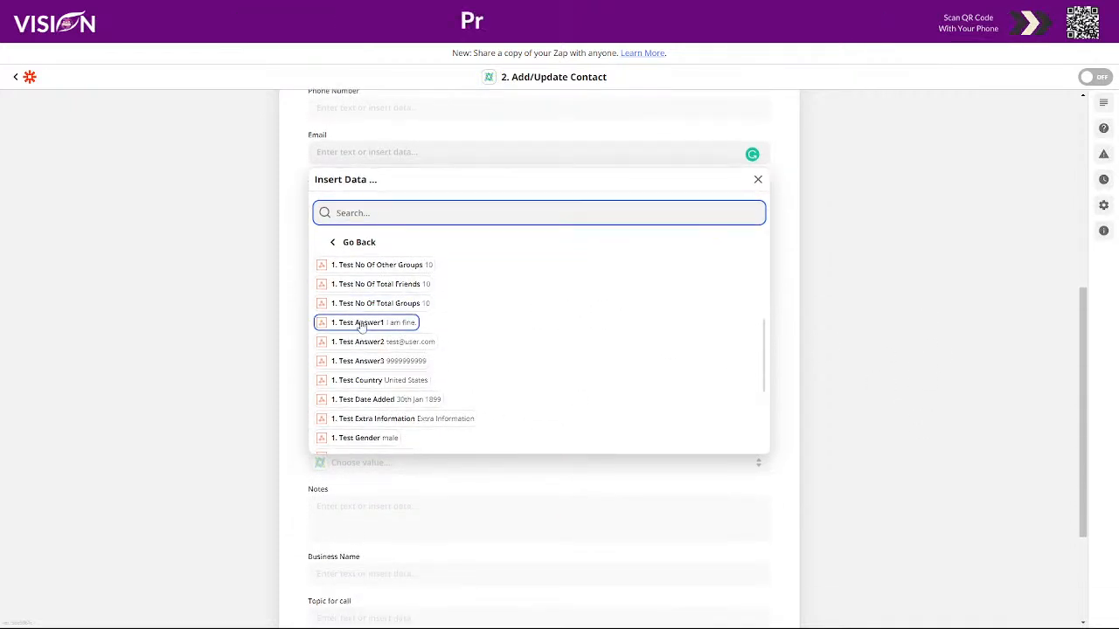
pyautogui.click(413, 343)
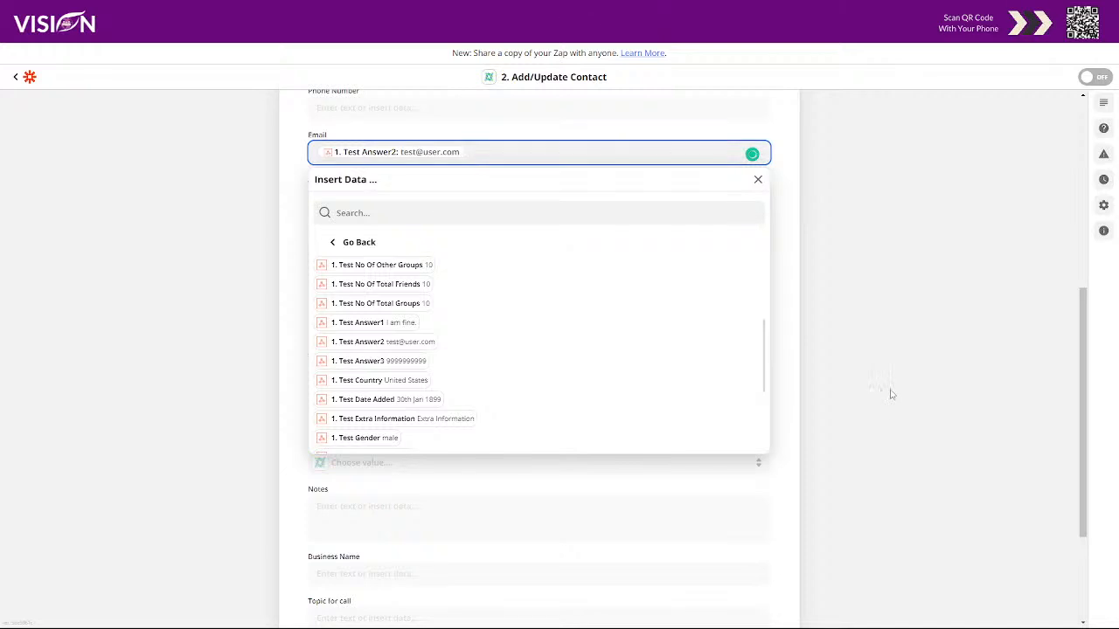
pyautogui.click(828, 358)
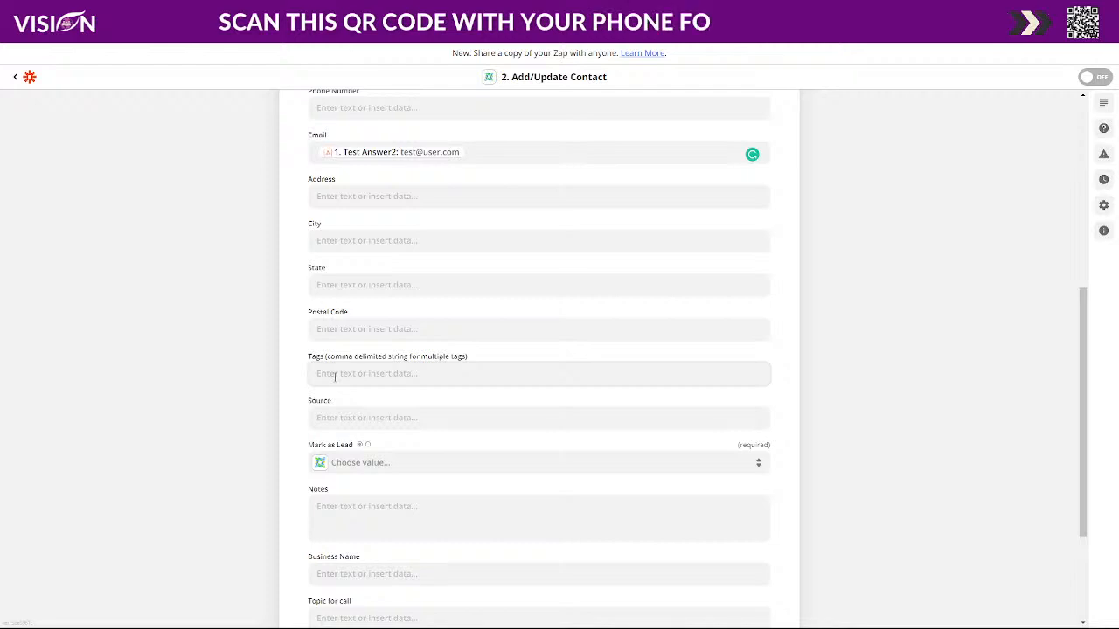
# - Add the tag 'Facebook' to the contact action, then open HighLevel's Contacts list
pyautogui.click(334, 376)
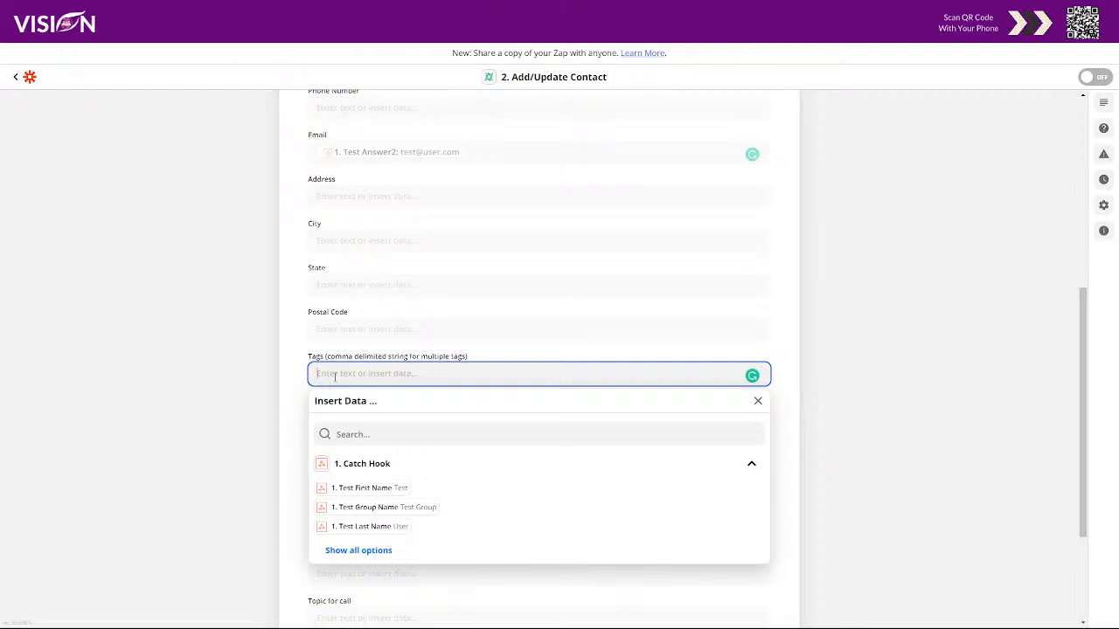
pyautogui.write('Fa')
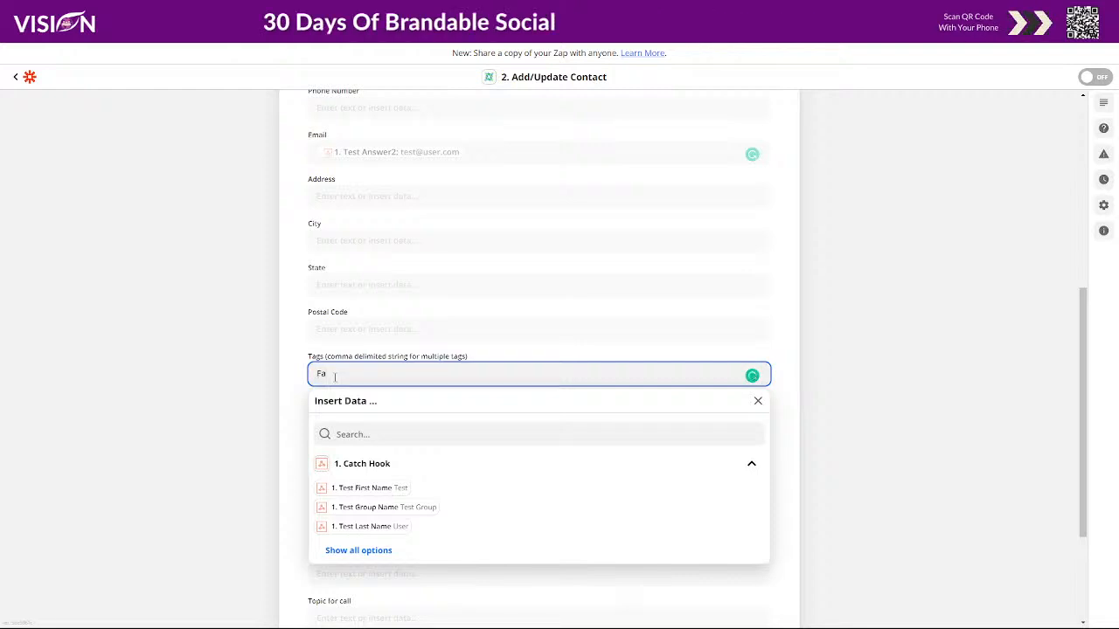
pyautogui.write('ce')
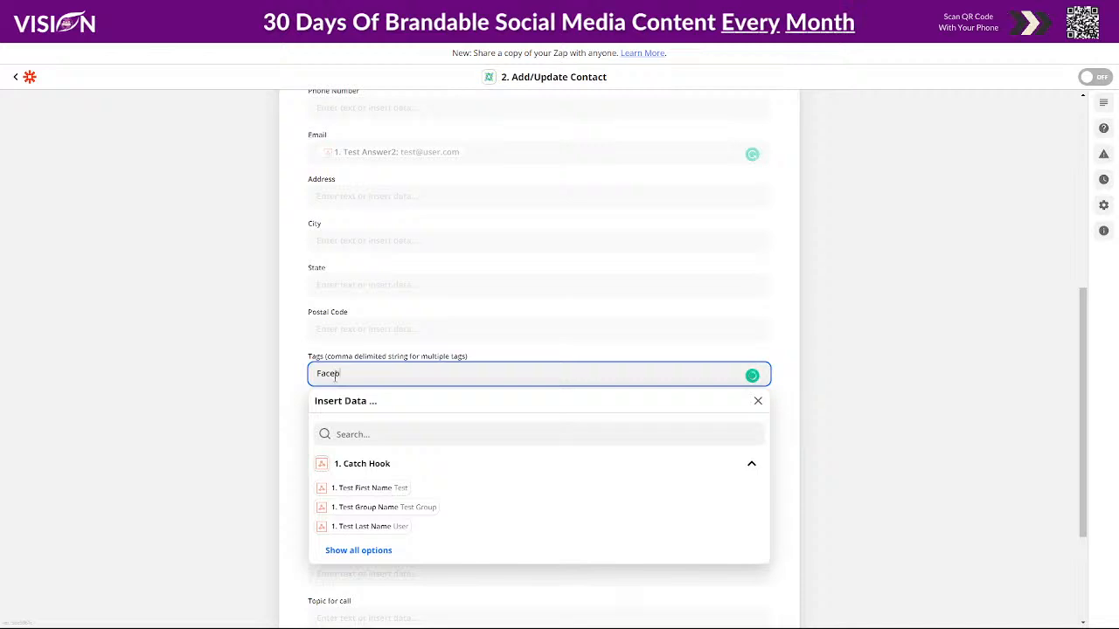
pyautogui.write('book')
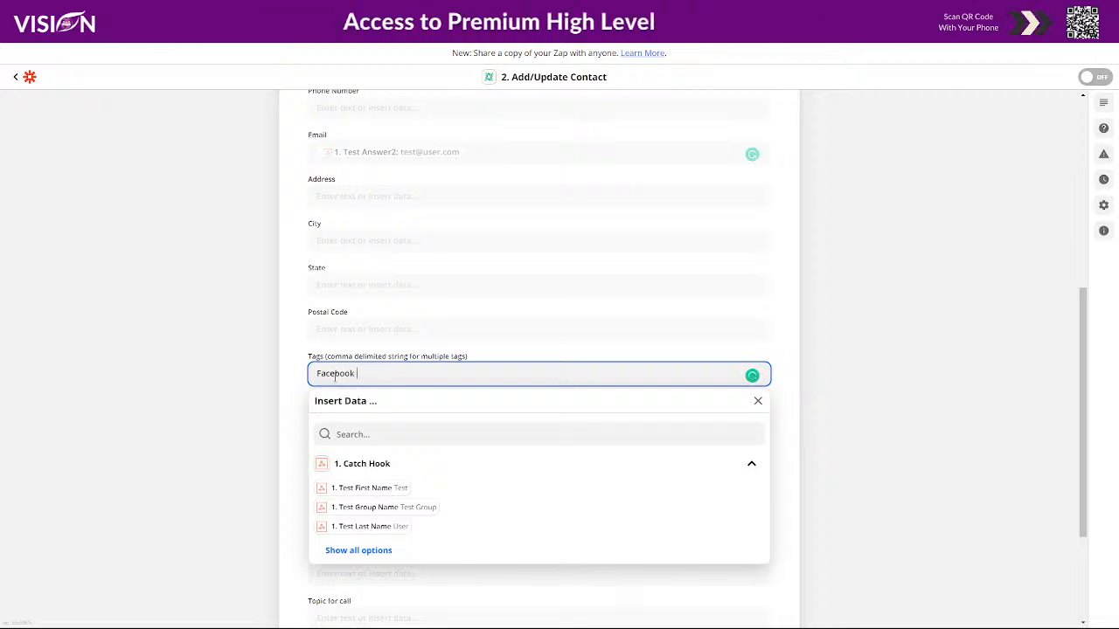
pyautogui.click(289, 363)
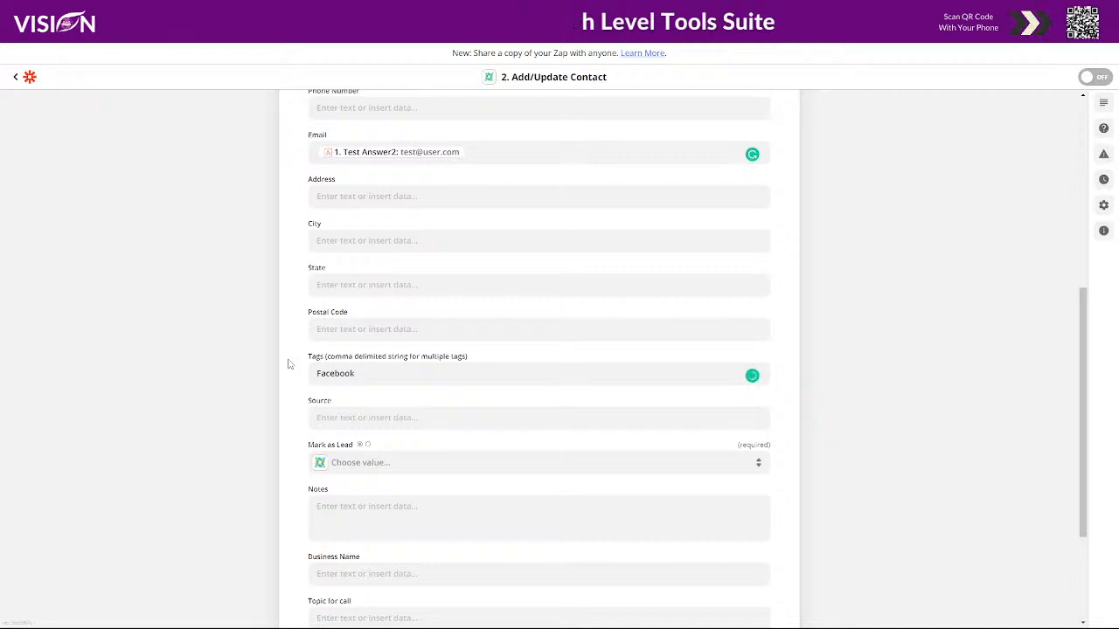
pyautogui.scroll(5, 881, 469)
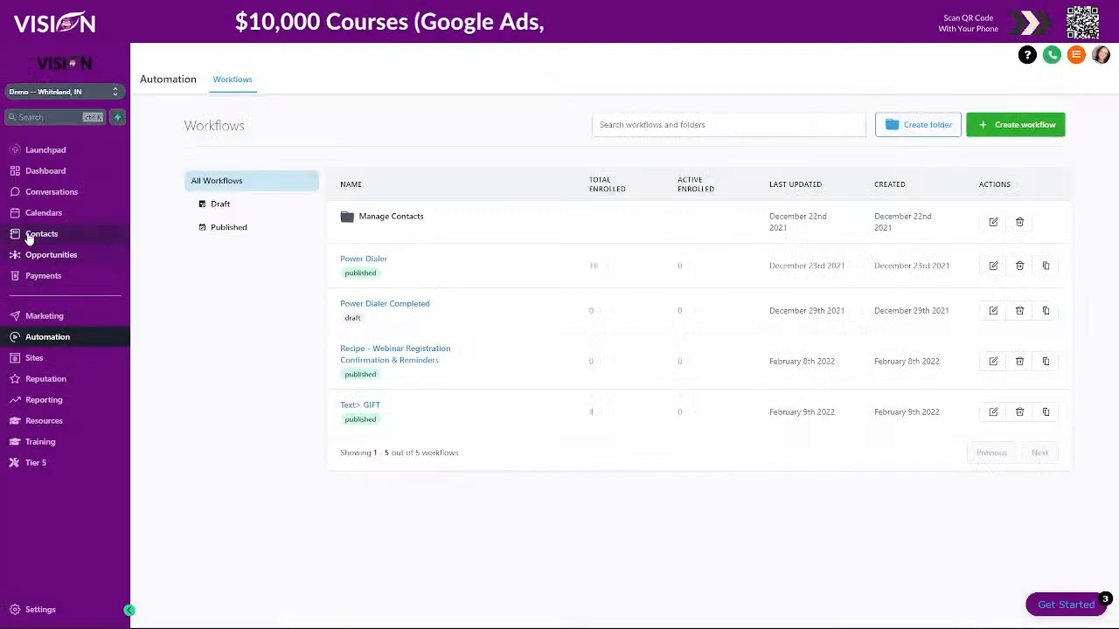
pyautogui.click(44, 232)
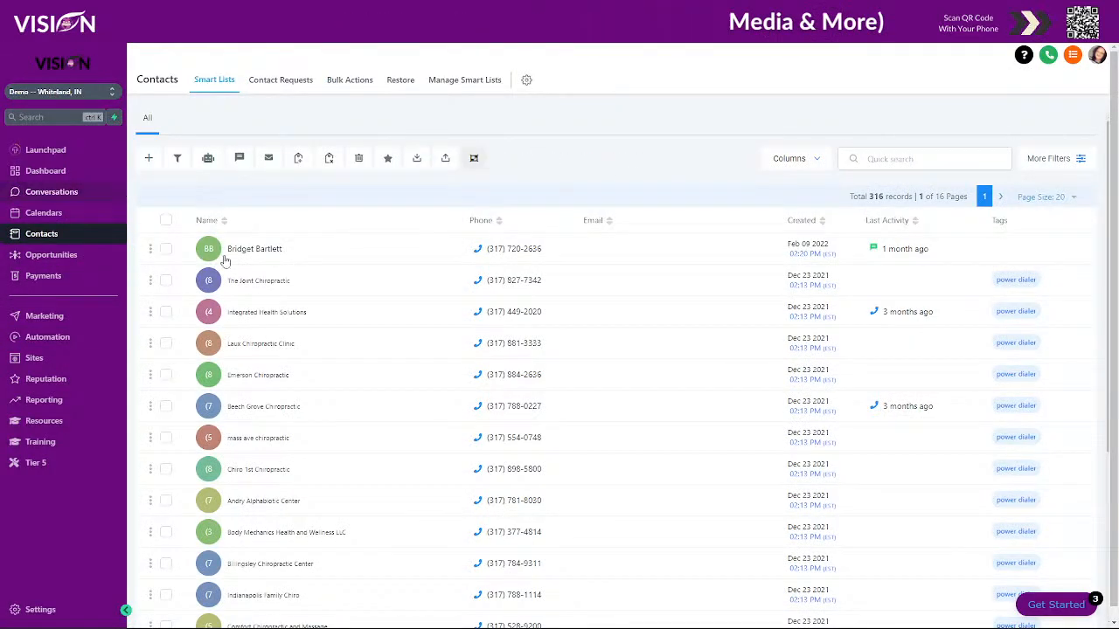
# - Open a blank new contact in LeadConnector and inspect its First Name, Last Name and Email fields
pyautogui.click(149, 157)
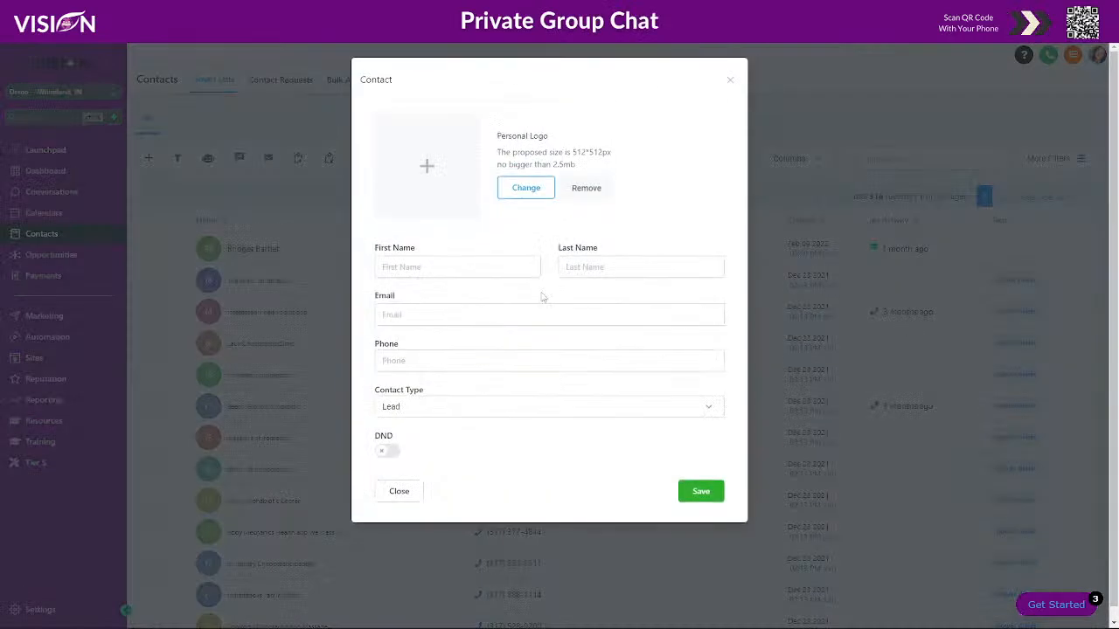
pyautogui.click(383, 267)
pyautogui.click(643, 263)
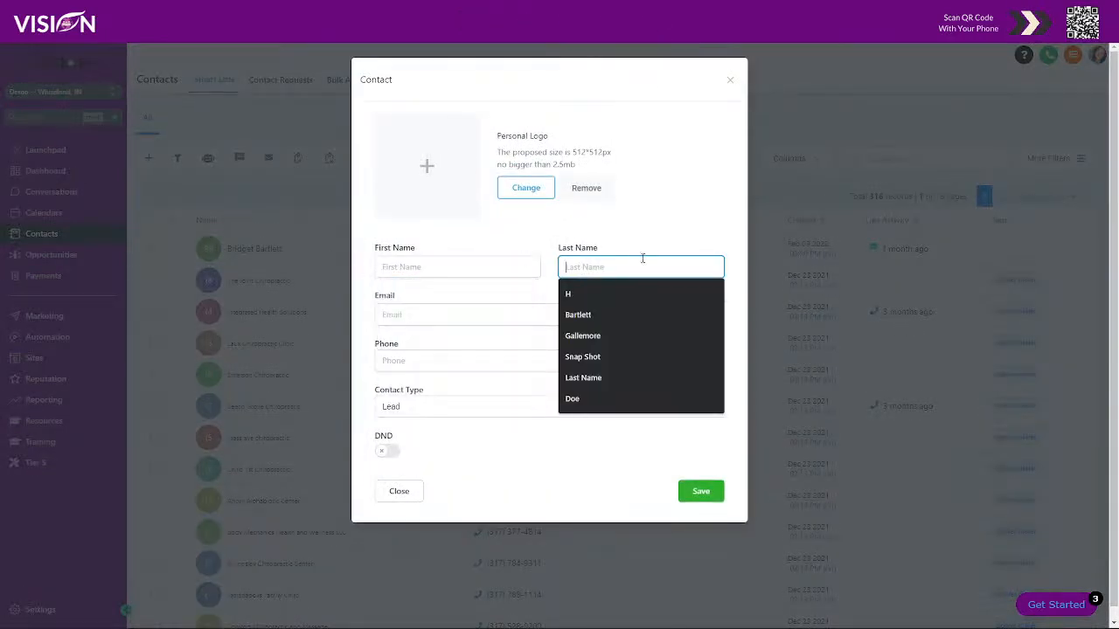
pyautogui.click(436, 317)
pyautogui.click(432, 288)
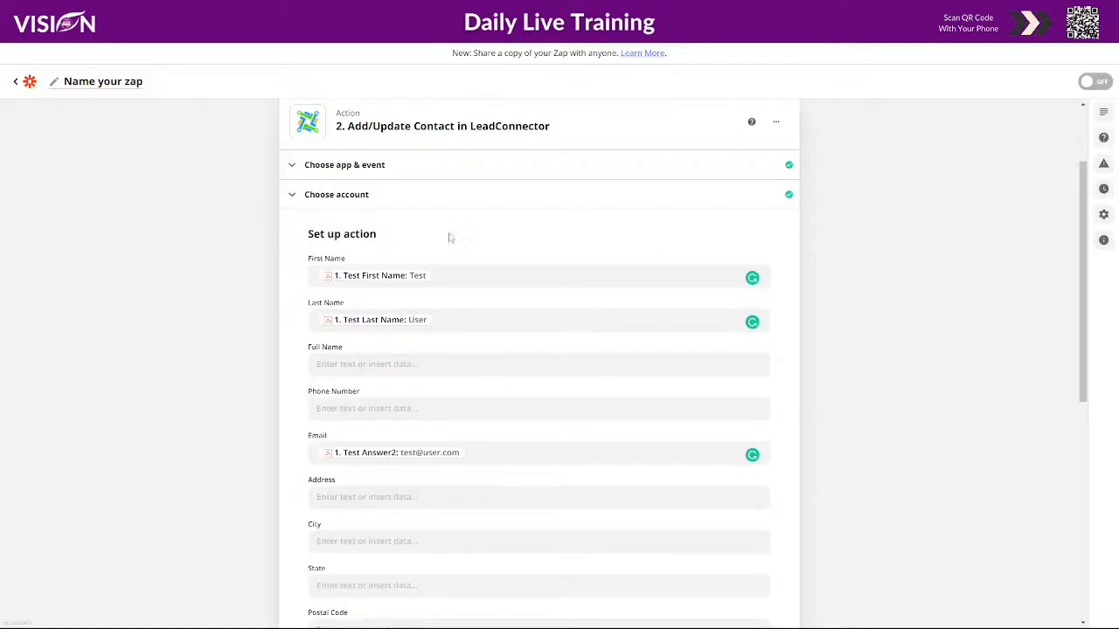
# - Set Mark as Lead to True and finish the Add/Update Contact action setup
pyautogui.scroll(-5, 905, 505)
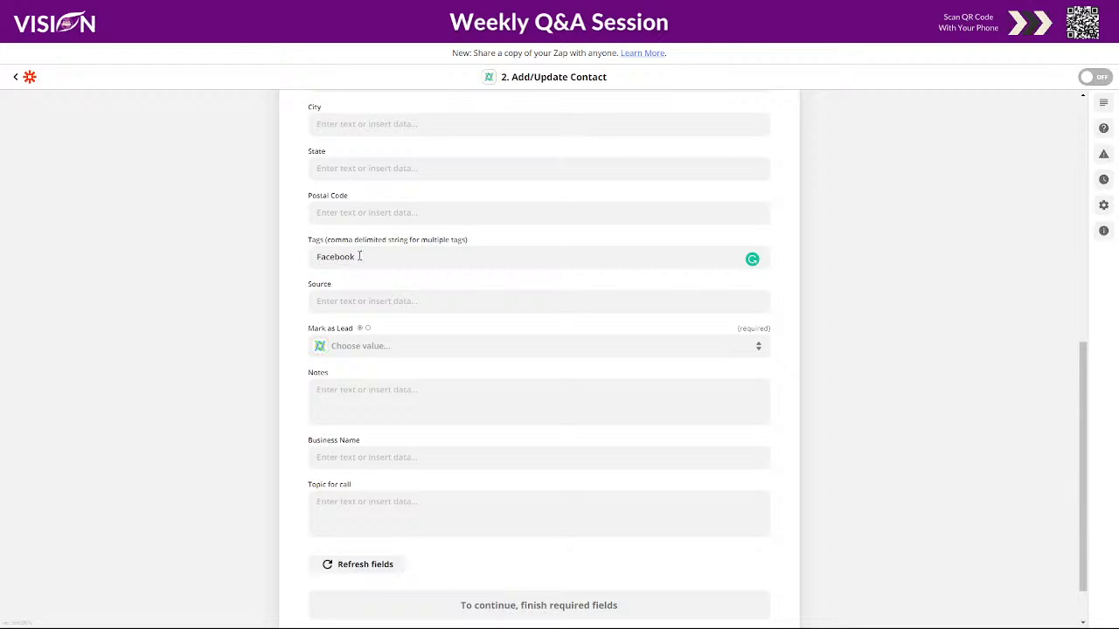
pyautogui.click(336, 349)
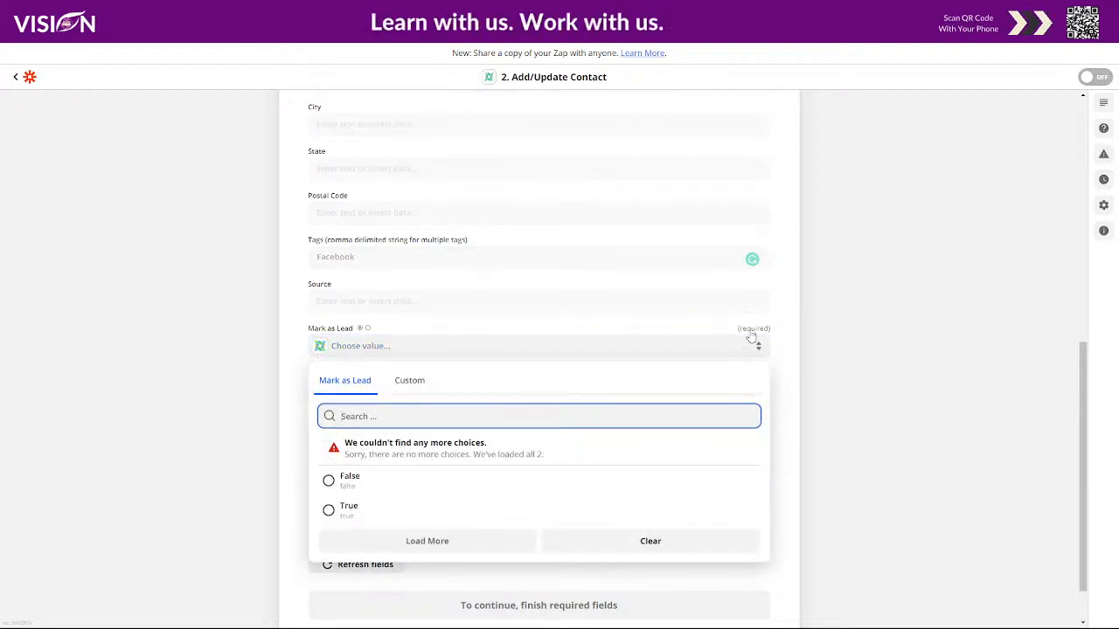
pyautogui.click(329, 509)
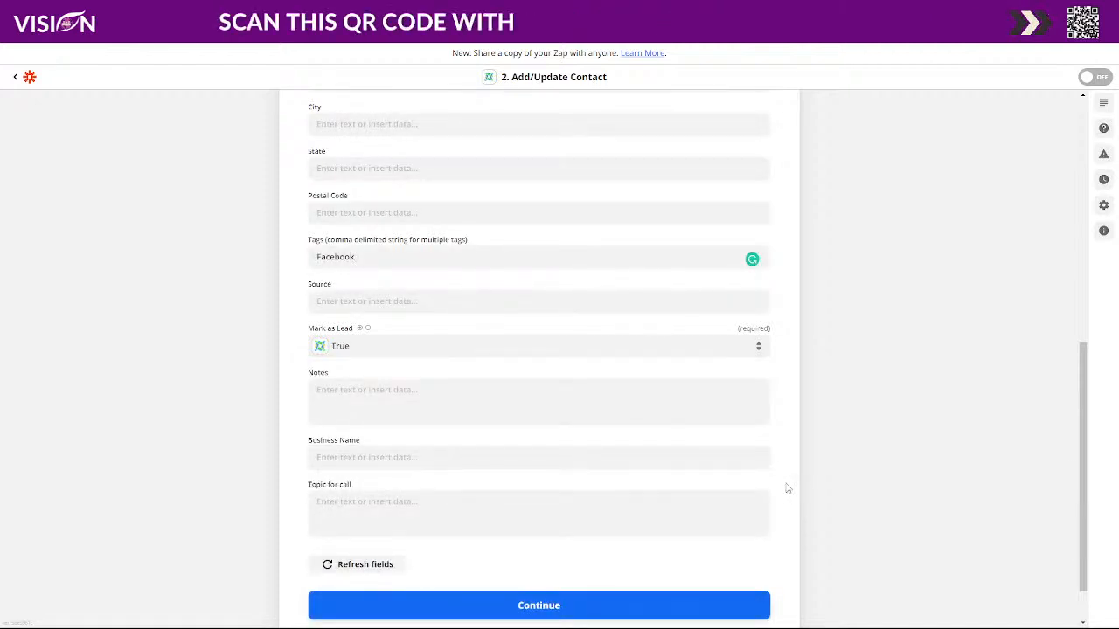
pyautogui.scroll(-1, 570, 400)
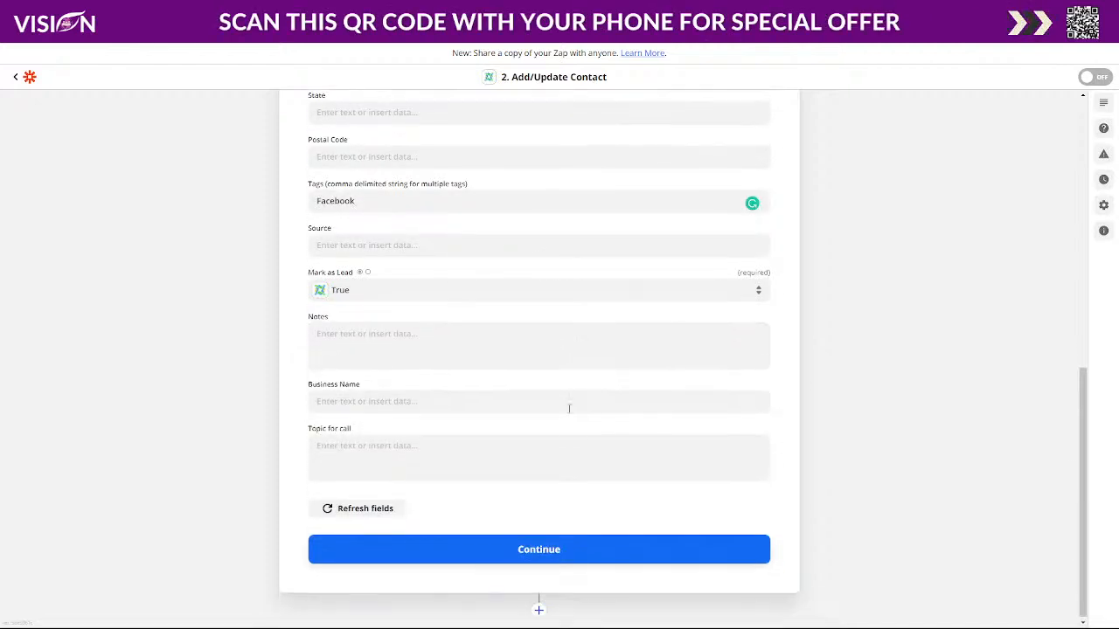
pyautogui.click(538, 548)
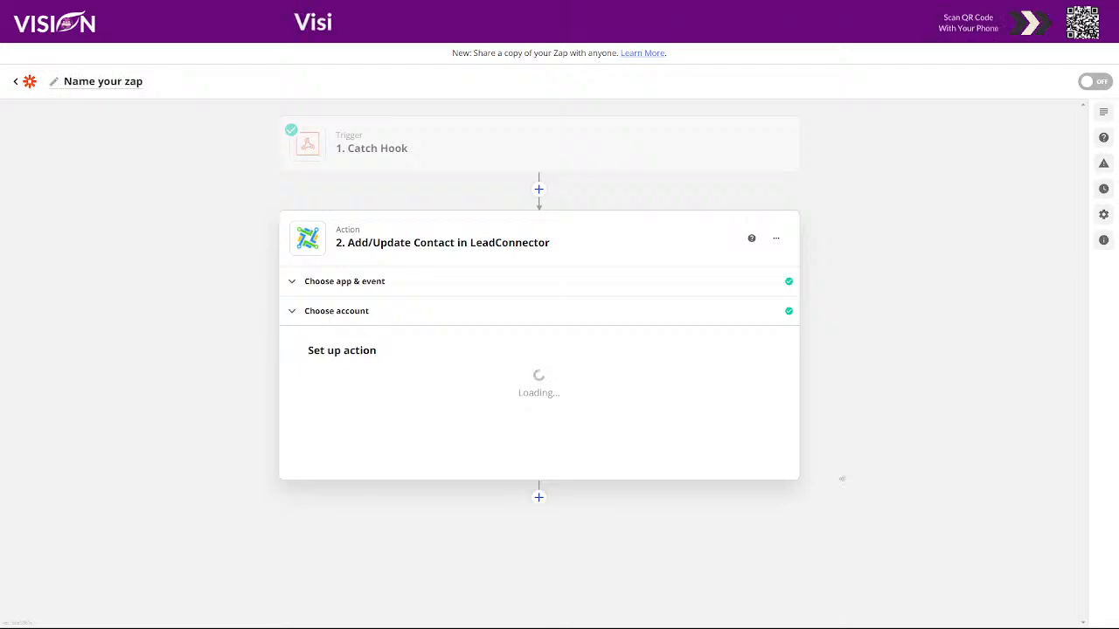
# - Run the action test to send the sample contact to LeadConnector
pyautogui.scroll(-2, 869, 424)
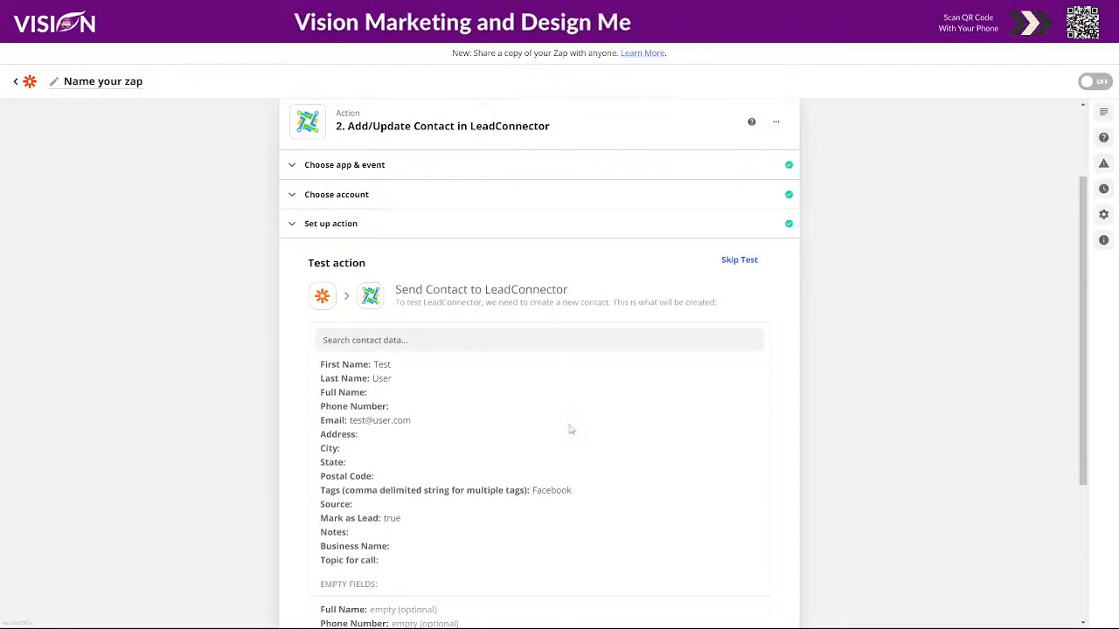
pyautogui.scroll(-1, 905, 424)
pyautogui.scroll(-3, 905, 423)
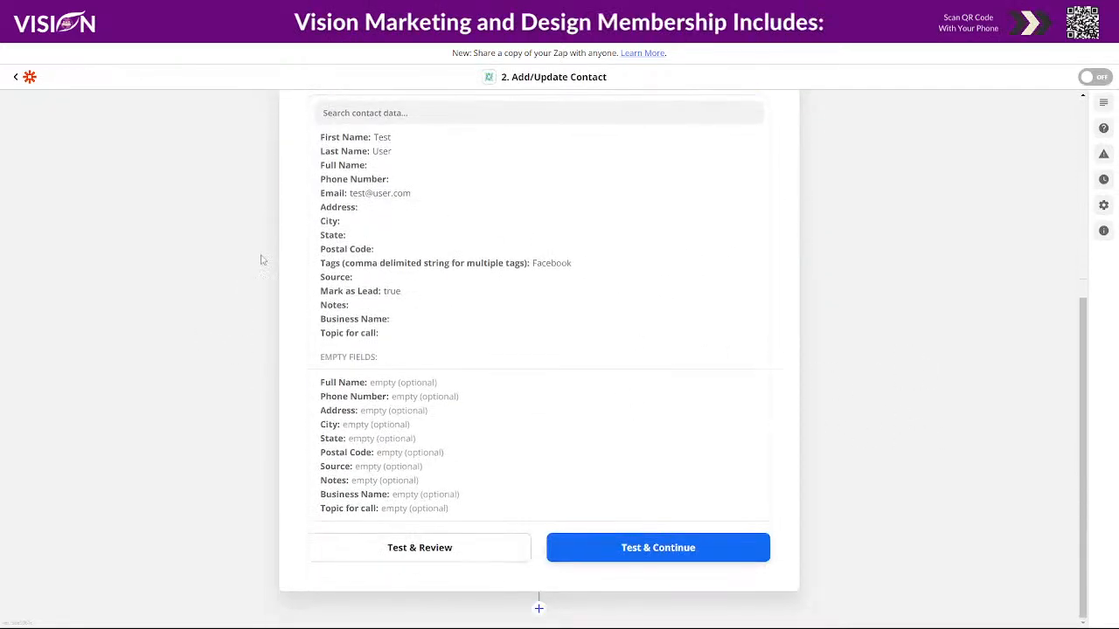
pyautogui.click(411, 549)
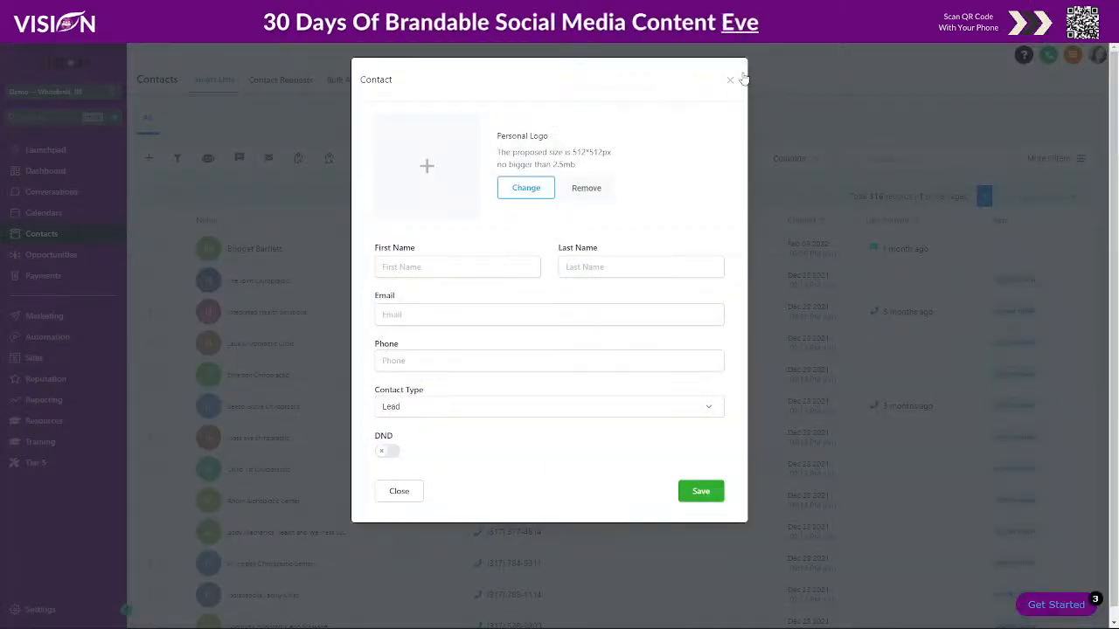
# - Close the new contact form without saving and switch the zap on
pyautogui.click(730, 81)
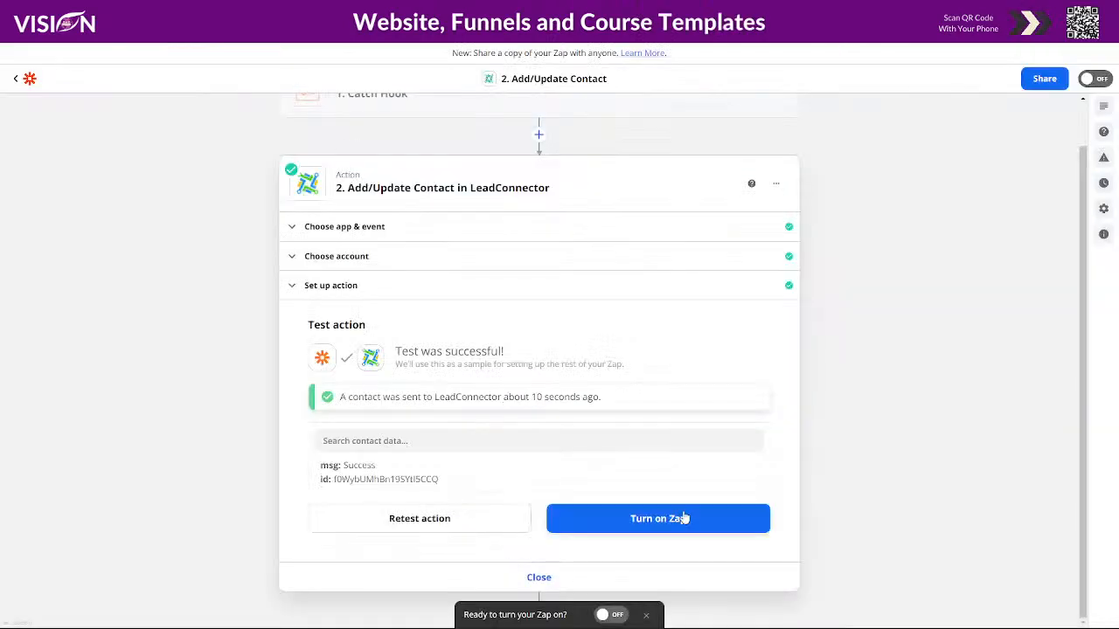
pyautogui.click(674, 517)
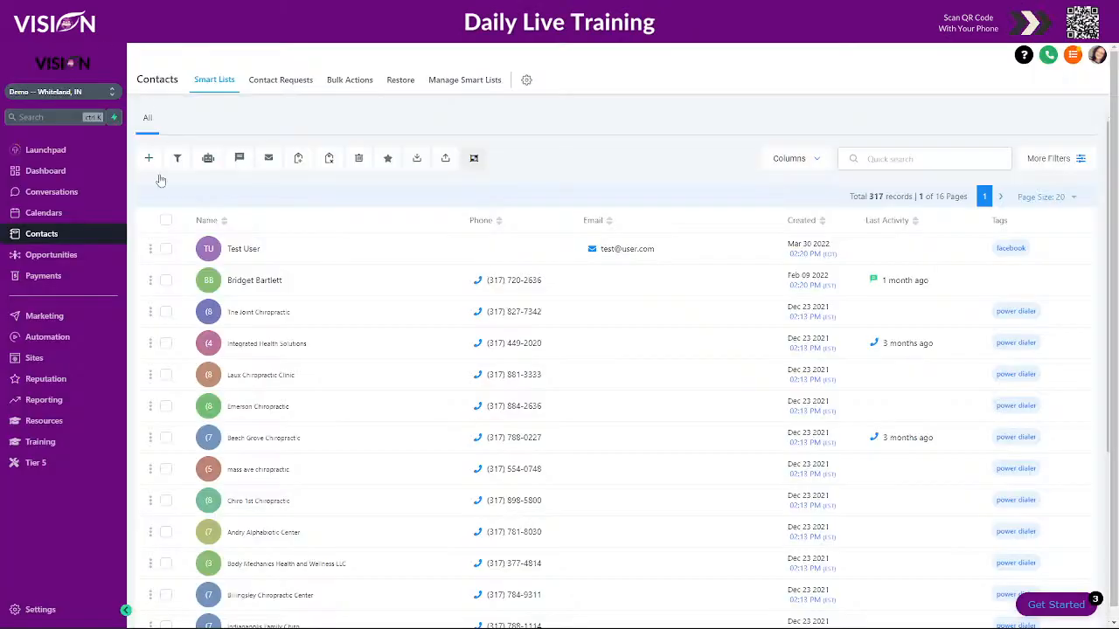
# - Create a blank workflow from scratch and rename it 'New Facebook Group Member'
pyautogui.click(63, 339)
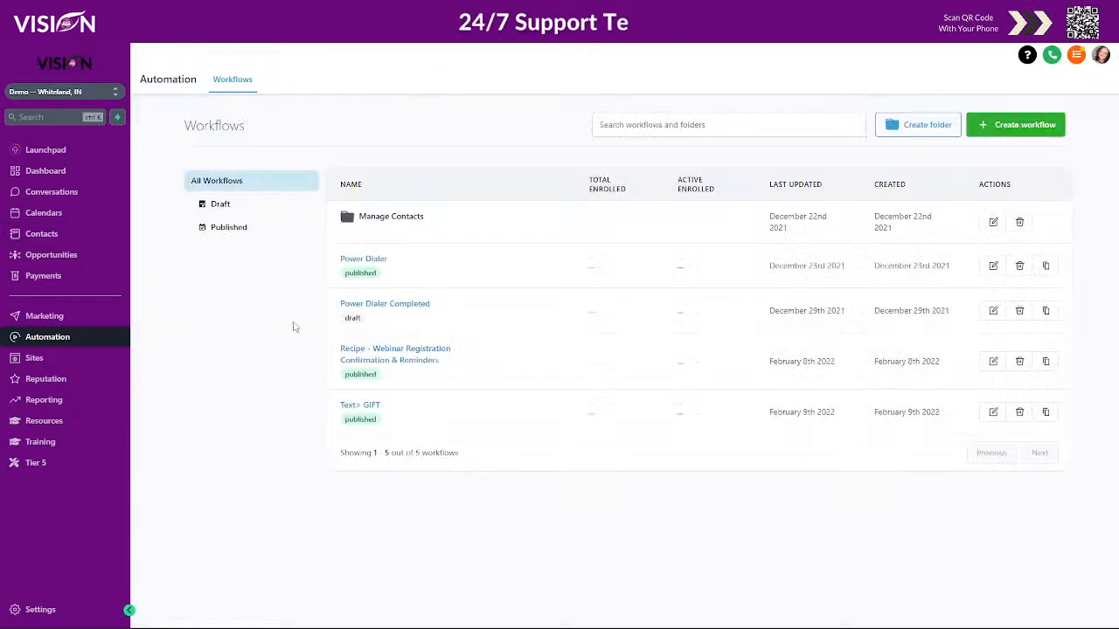
pyautogui.click(1001, 125)
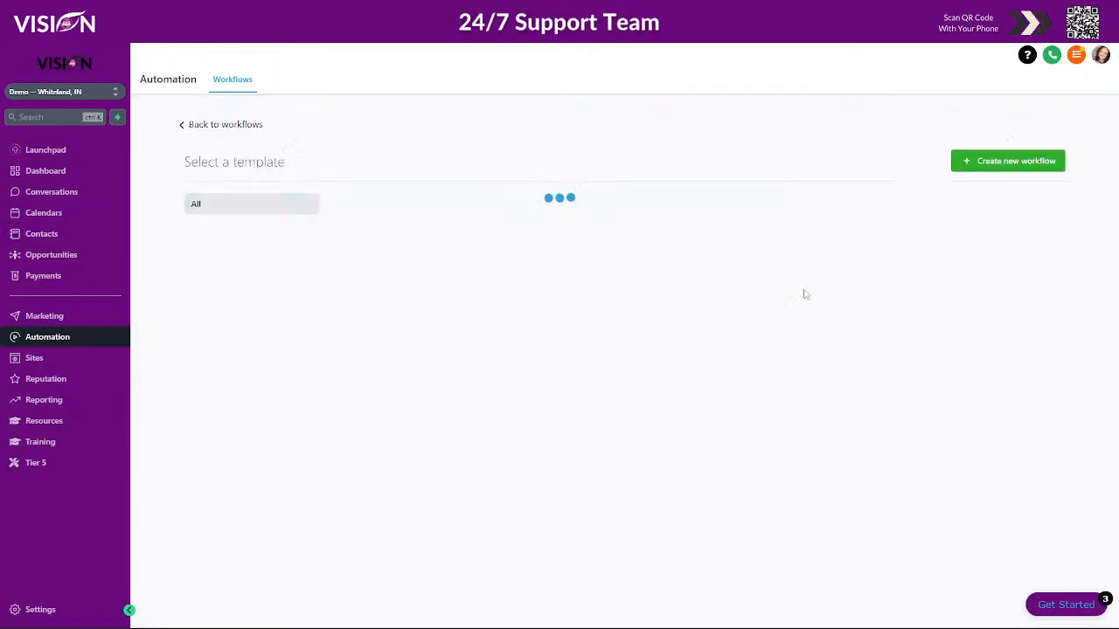
pyautogui.click(376, 345)
pyautogui.click(1002, 162)
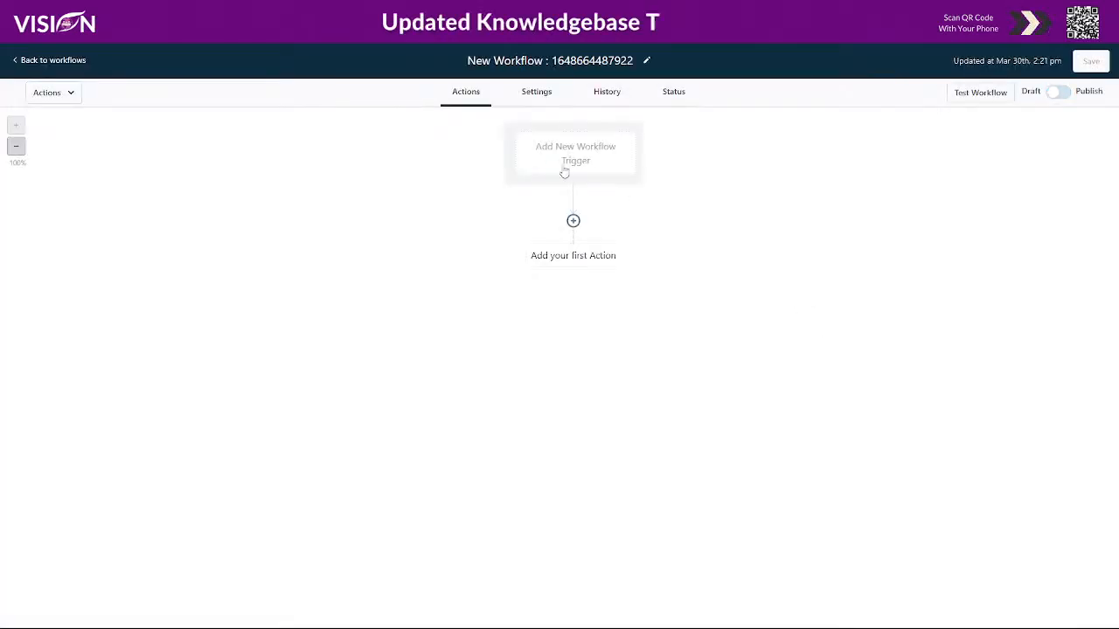
pyautogui.click(594, 60)
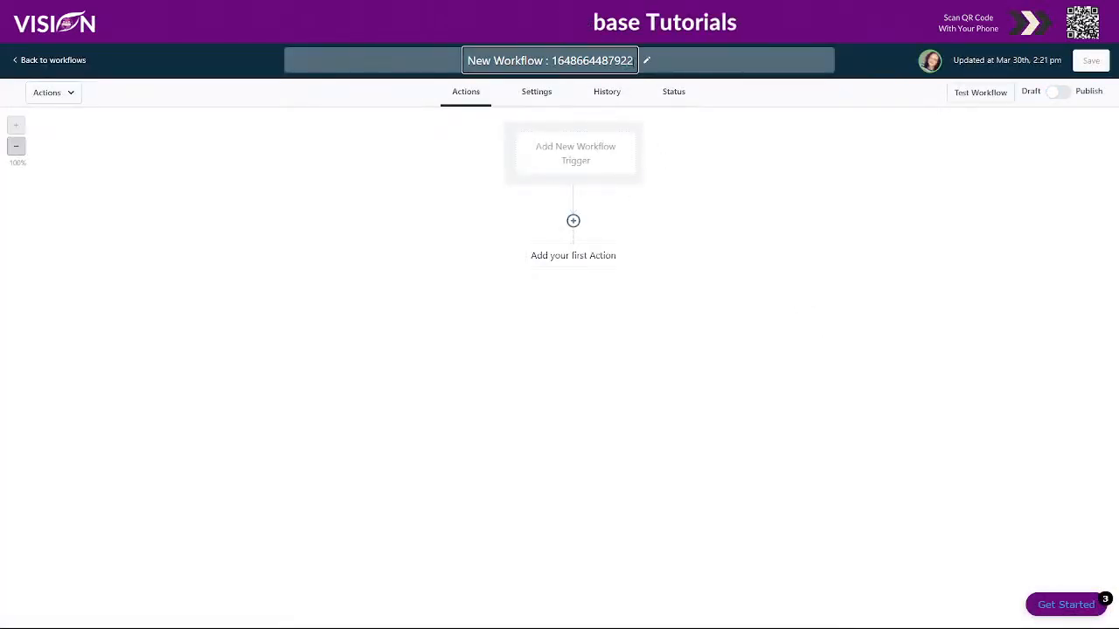
pyautogui.moveTo(632, 60); pyautogui.dragTo(483, 60)
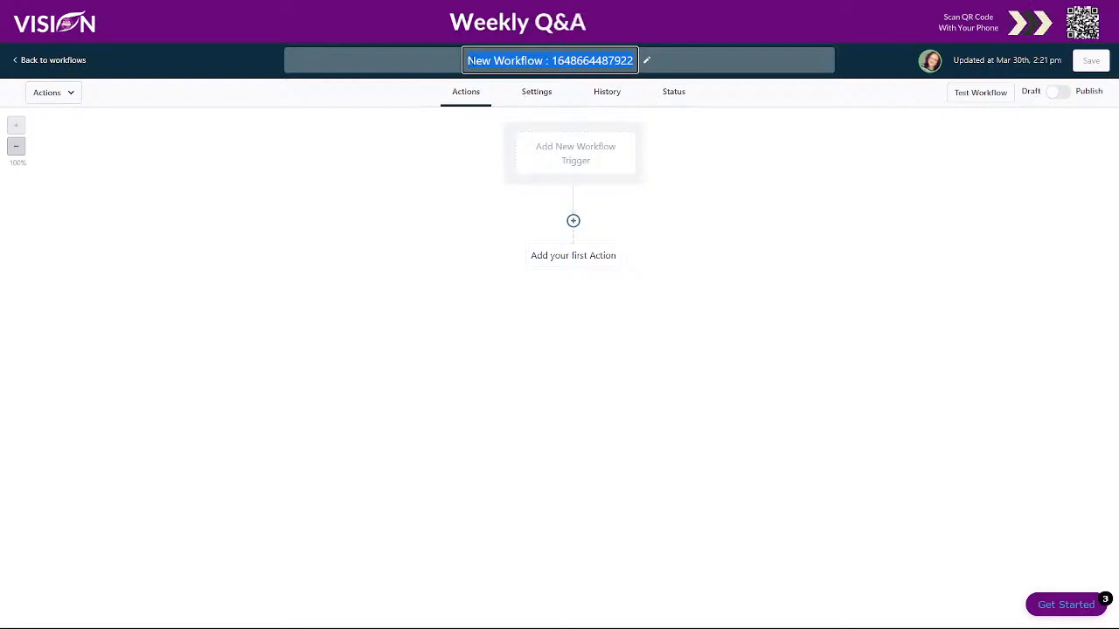
pyautogui.write('New Facebo')
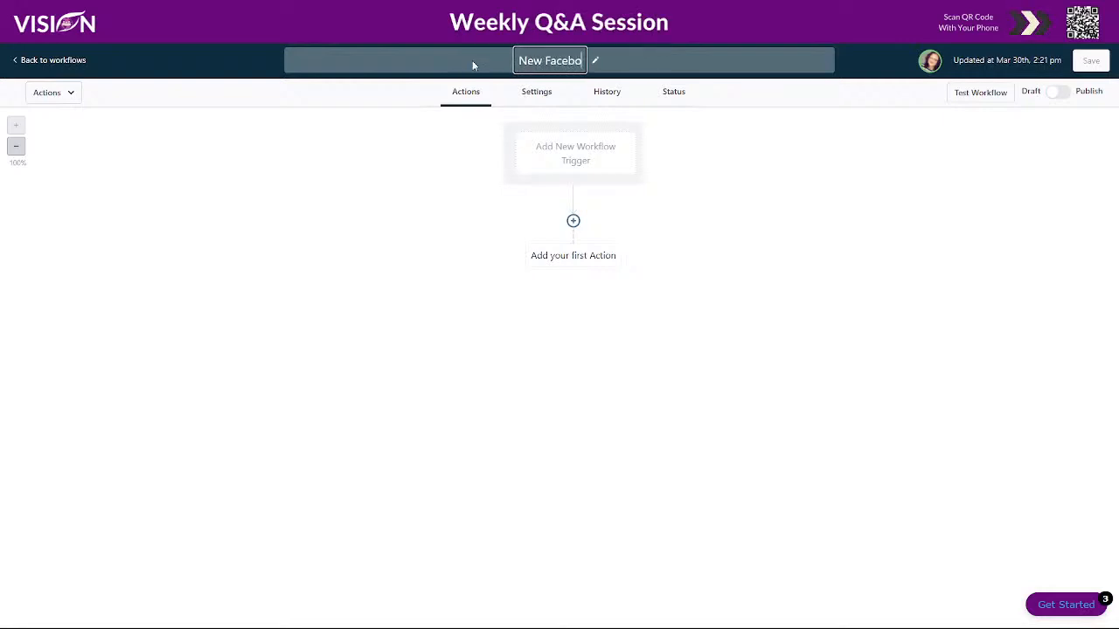
pyautogui.write('ok Gr')
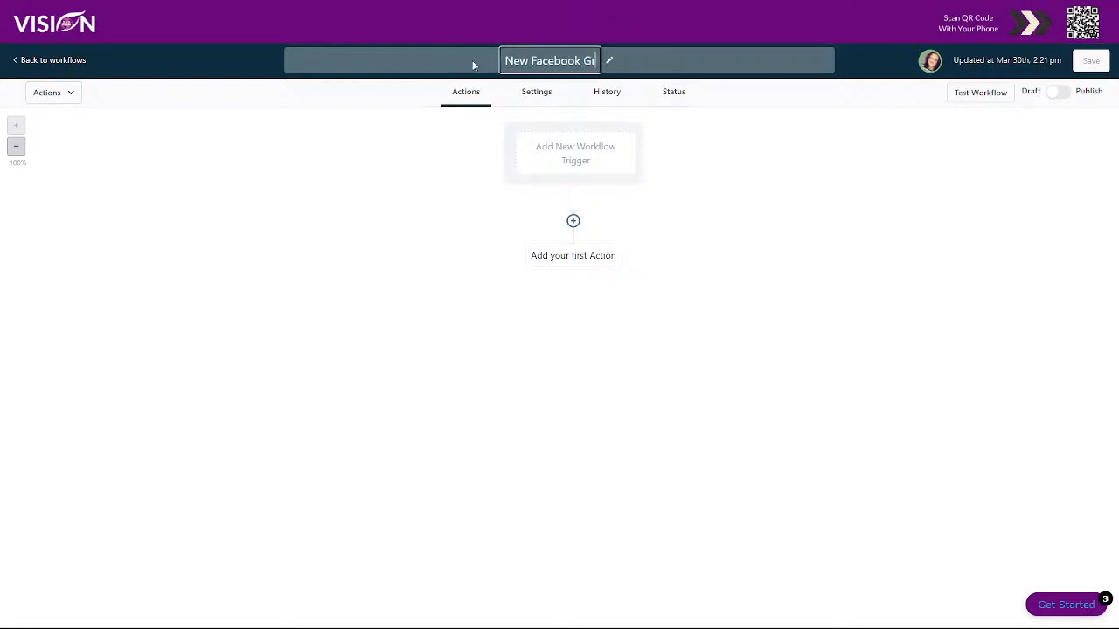
pyautogui.write('oup Member')
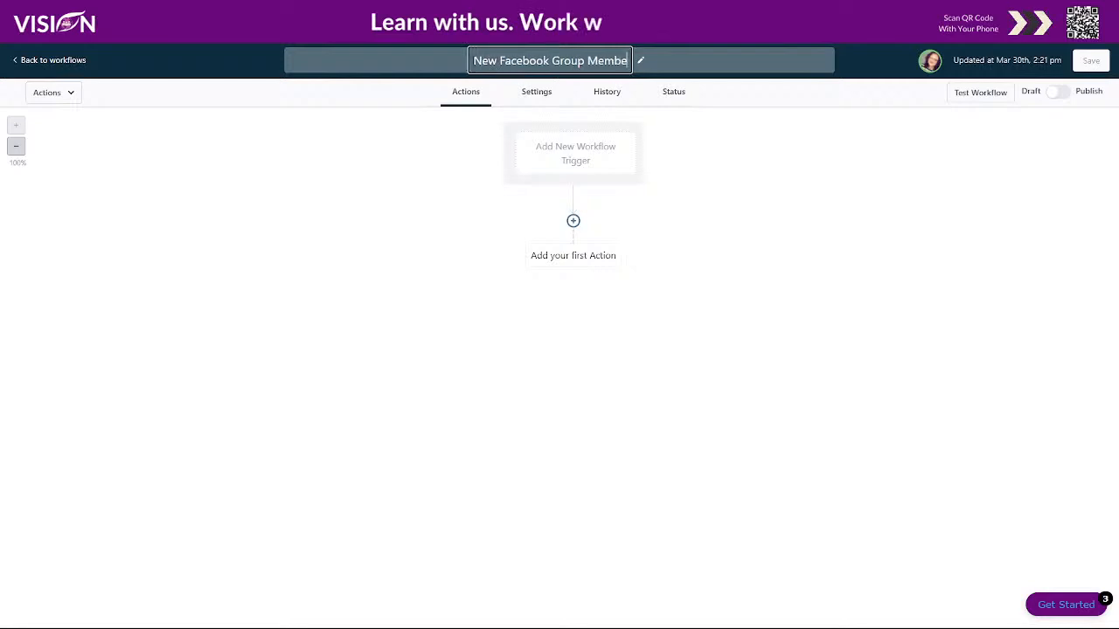
pyautogui.click(709, 154)
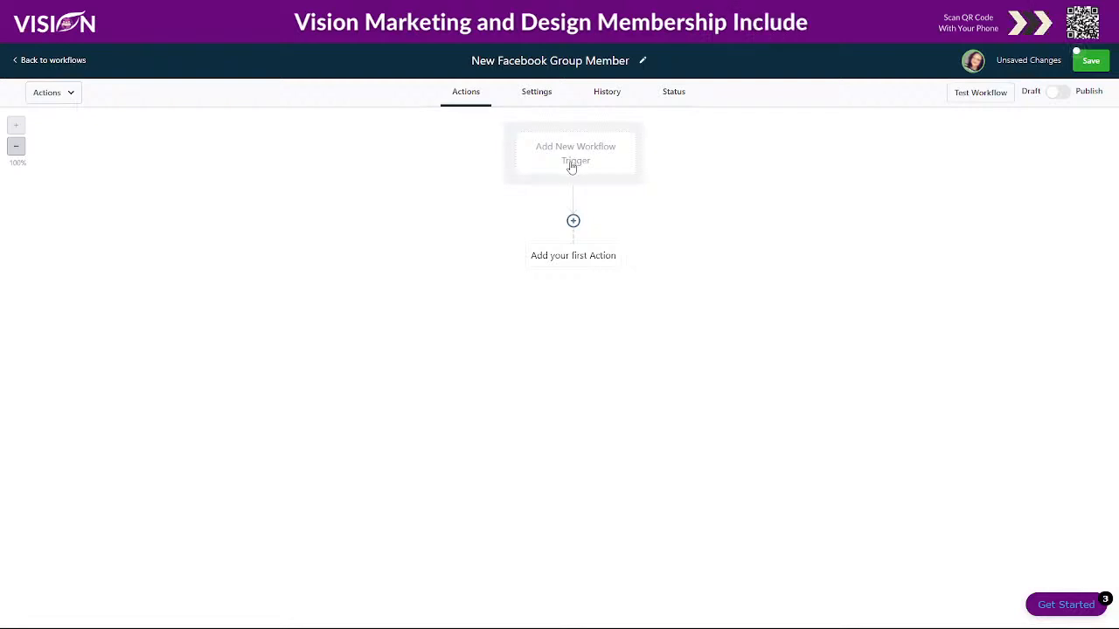
# - Add a CRM trigger of type Contact Tag to the workflow
pyautogui.click(568, 163)
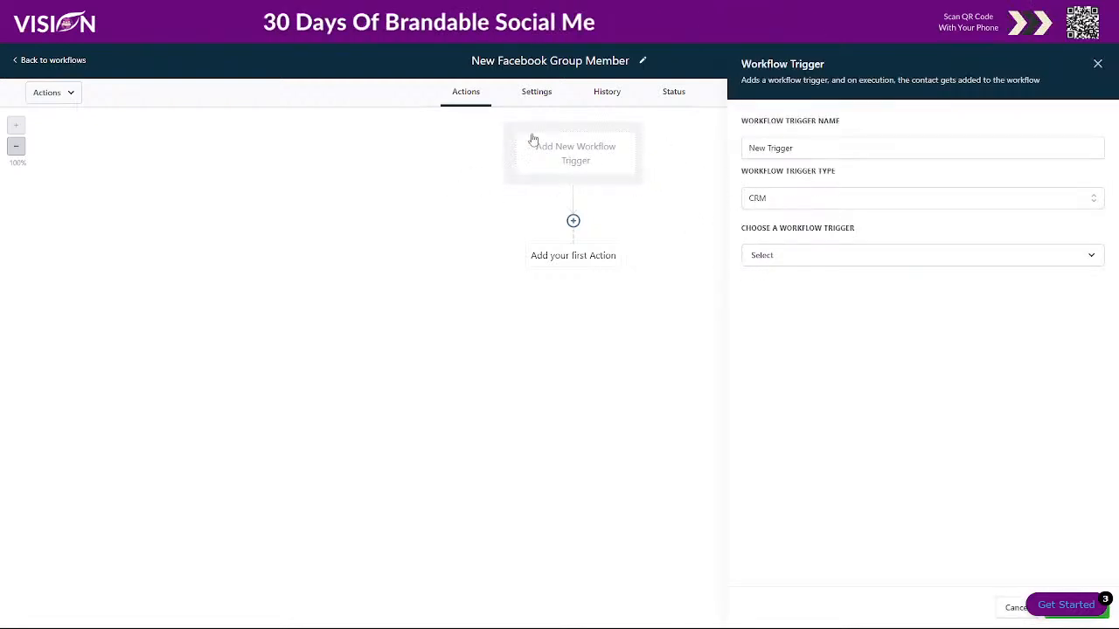
pyautogui.click(782, 198)
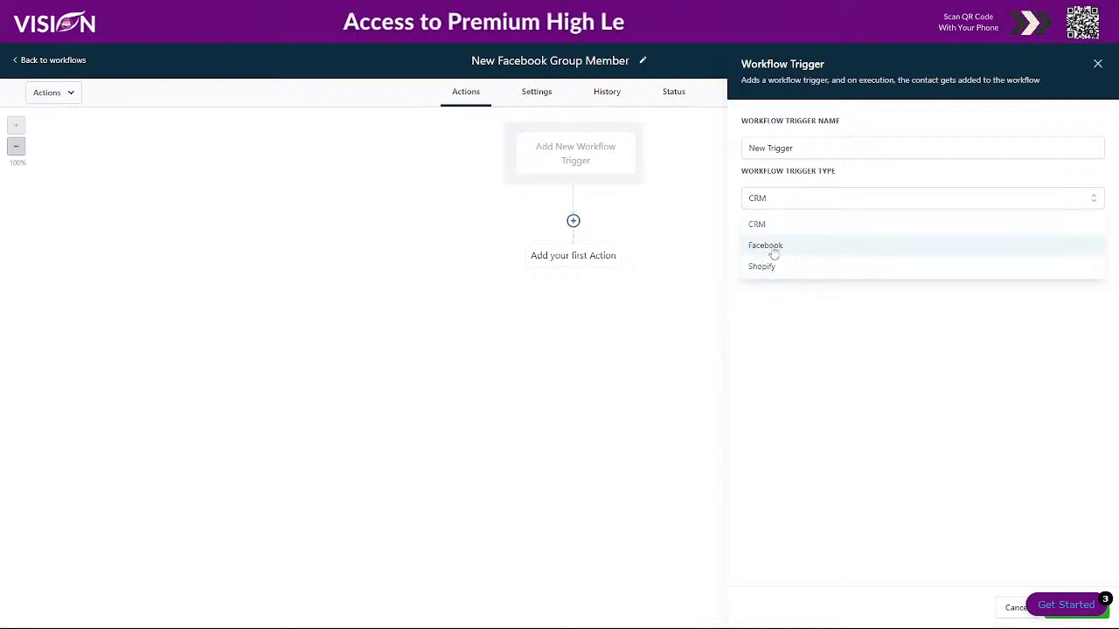
pyautogui.click(789, 307)
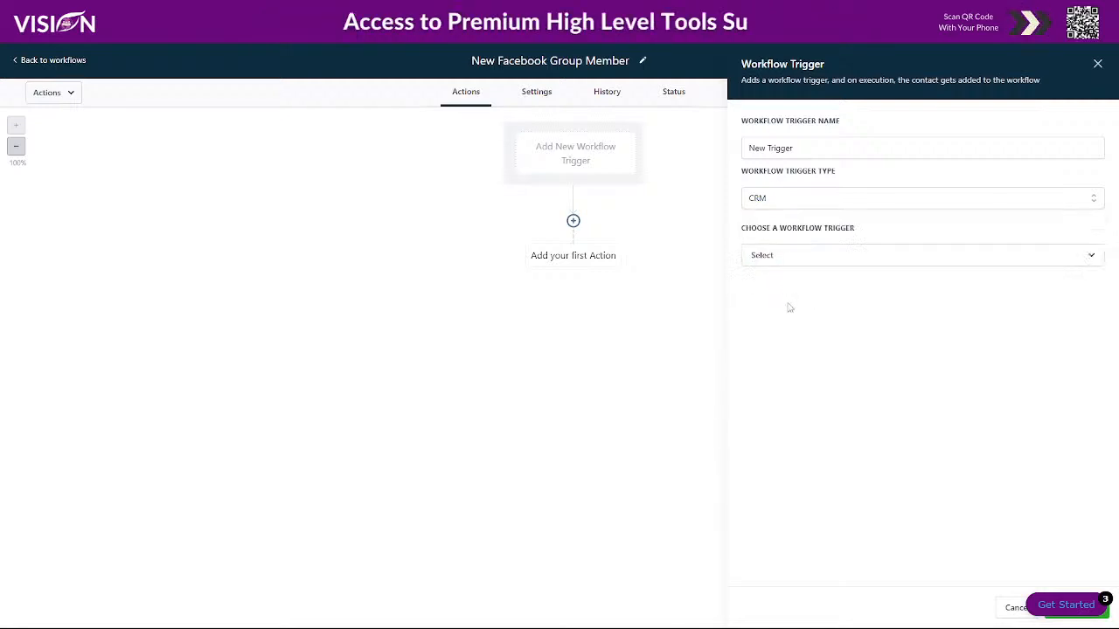
pyautogui.click(758, 257)
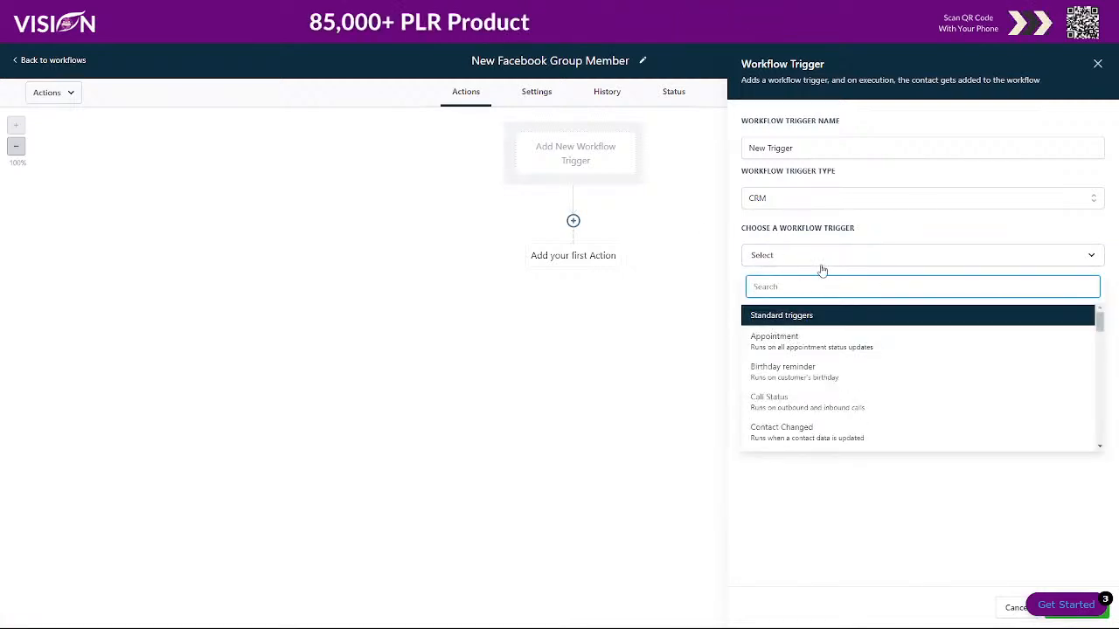
pyautogui.scroll(-3, 769, 350)
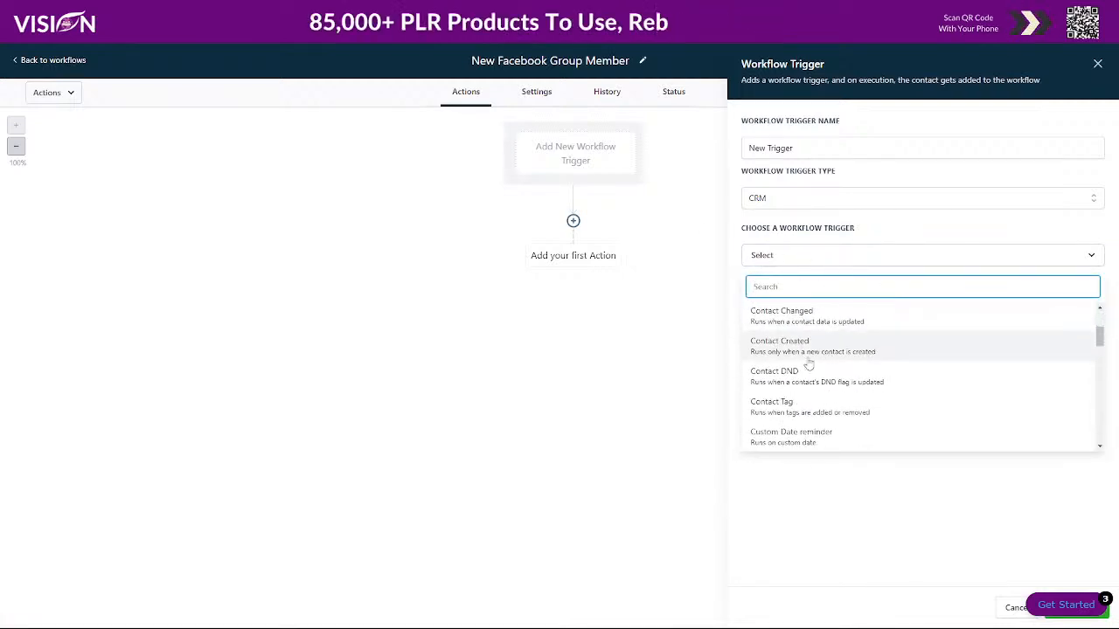
pyautogui.click(797, 406)
# - Filter the Contact Tag trigger on Tag Added = facebook and save the trigger
pyautogui.click(772, 296)
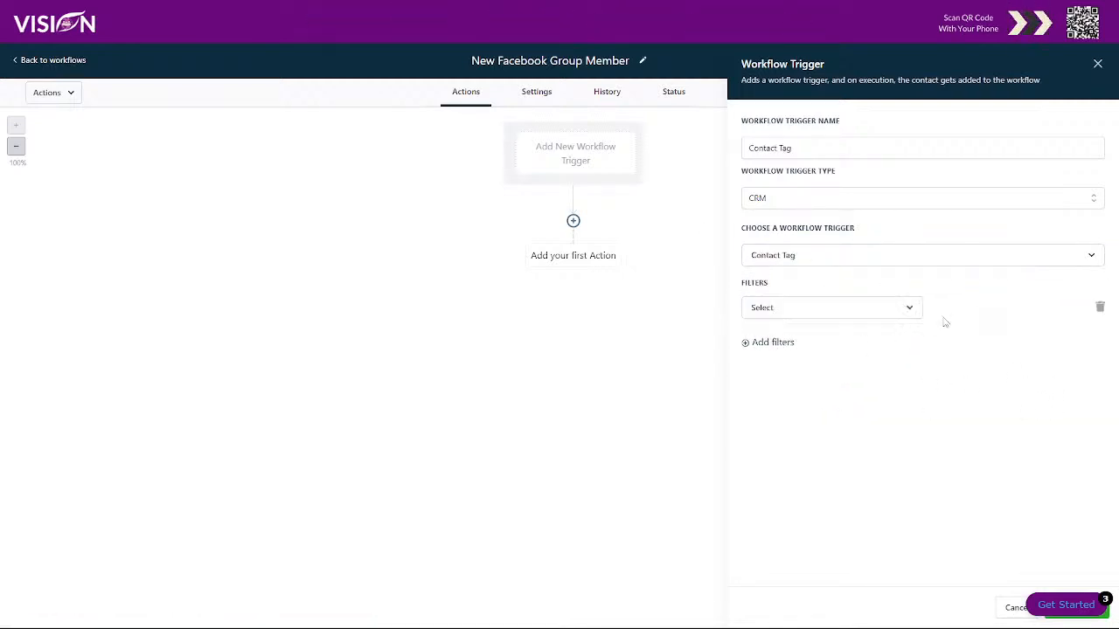
pyautogui.click(803, 316)
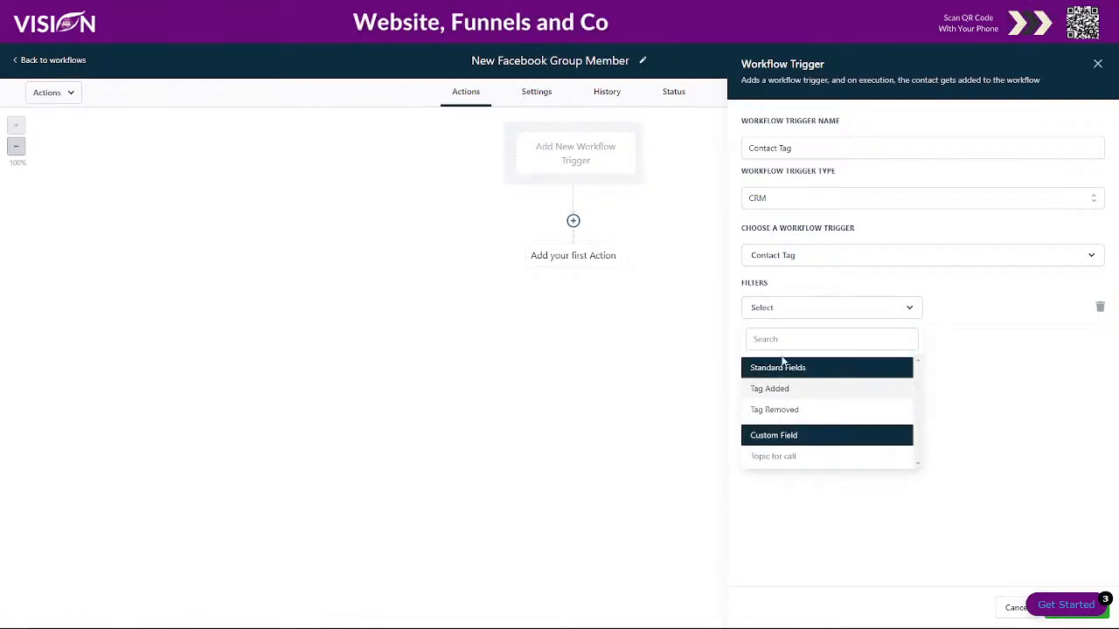
pyautogui.click(786, 391)
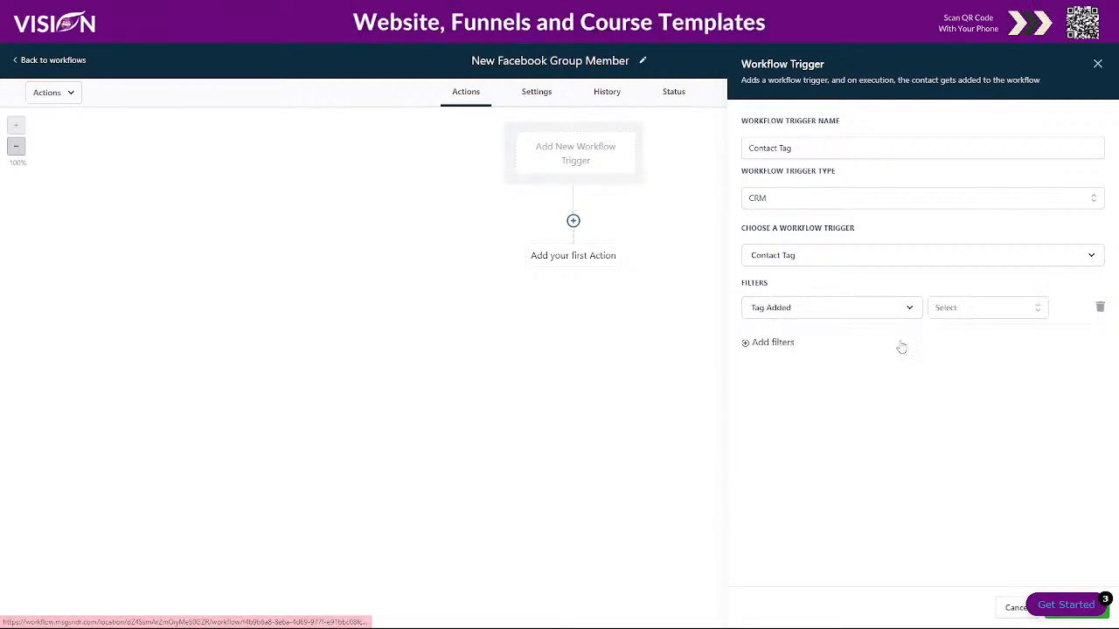
pyautogui.click(969, 308)
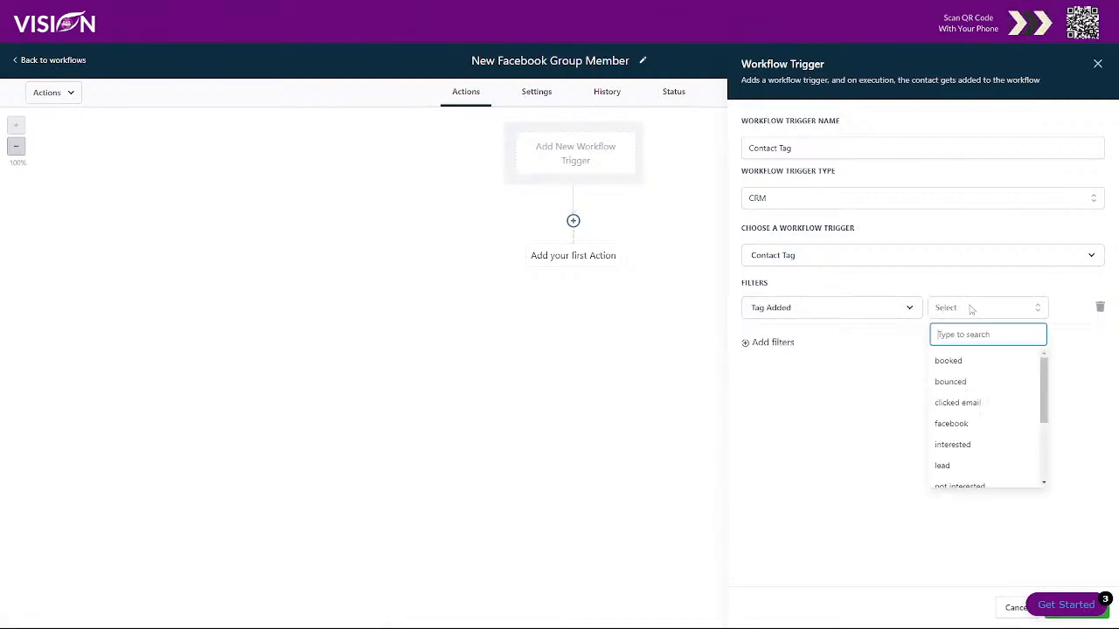
pyautogui.click(951, 424)
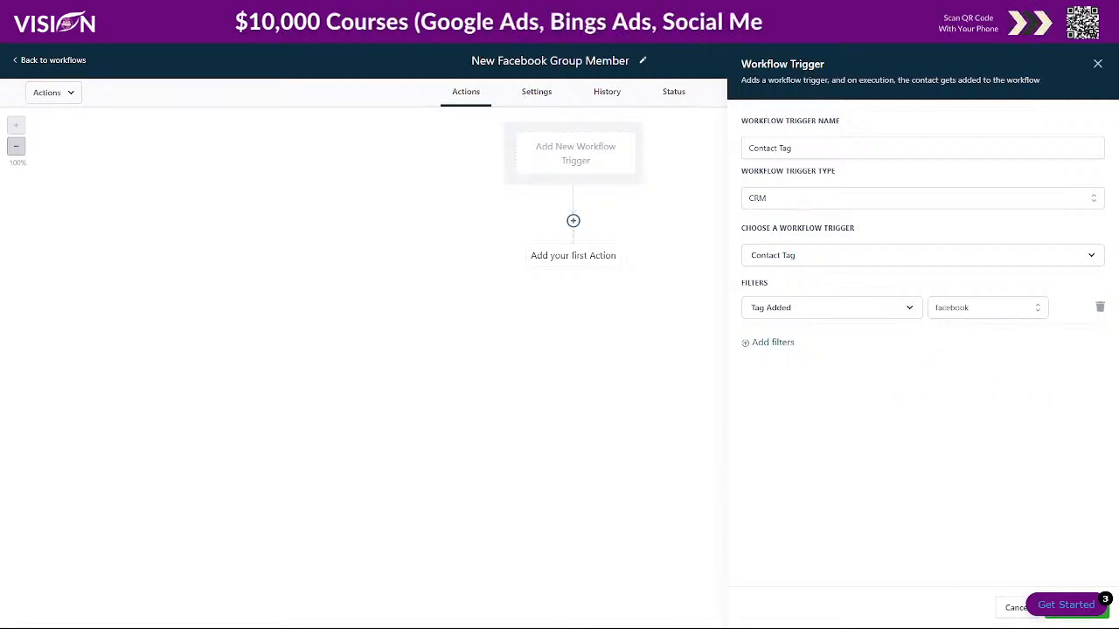
pyautogui.click(1078, 616)
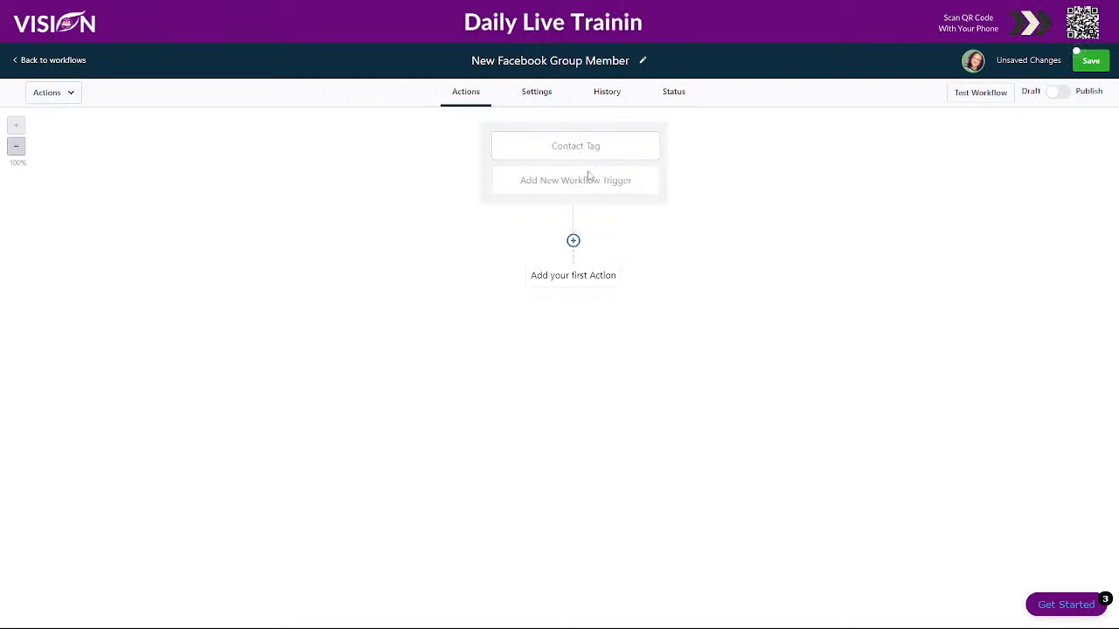
# - Add a Send Email action with the sender name set to {{user.name}}
pyautogui.click(570, 276)
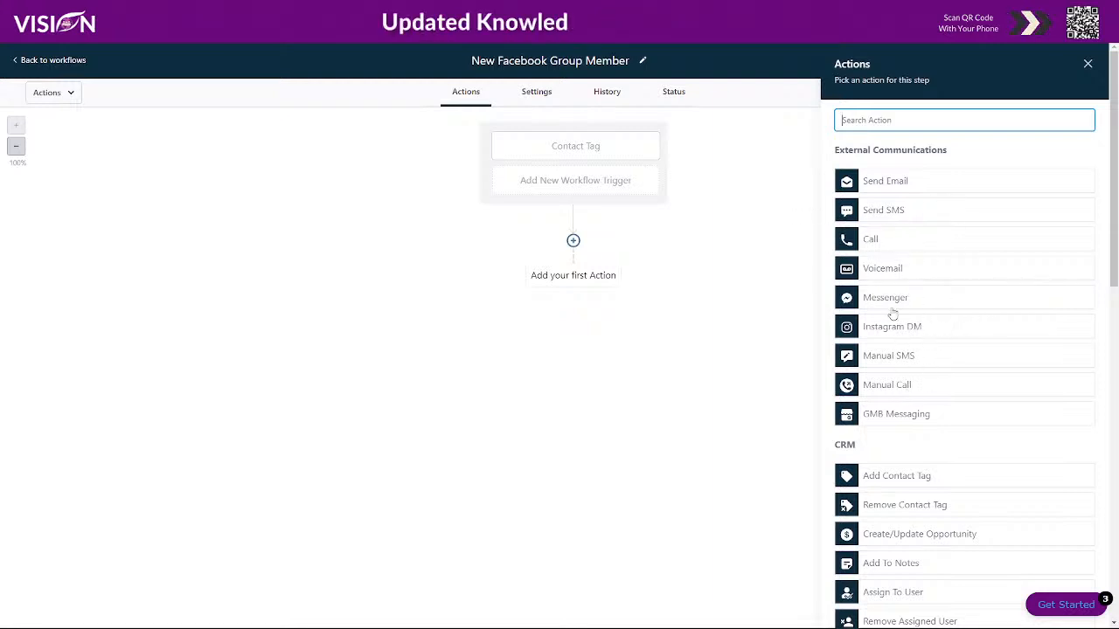
pyautogui.scroll(-1, 968, 414)
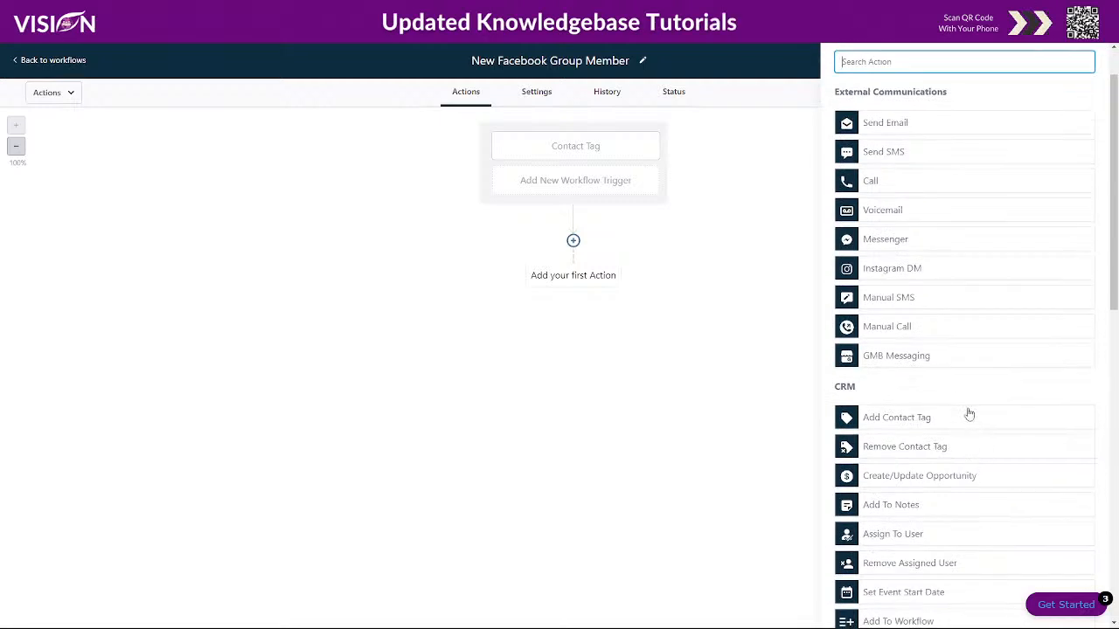
pyautogui.scroll(-2, 953, 566)
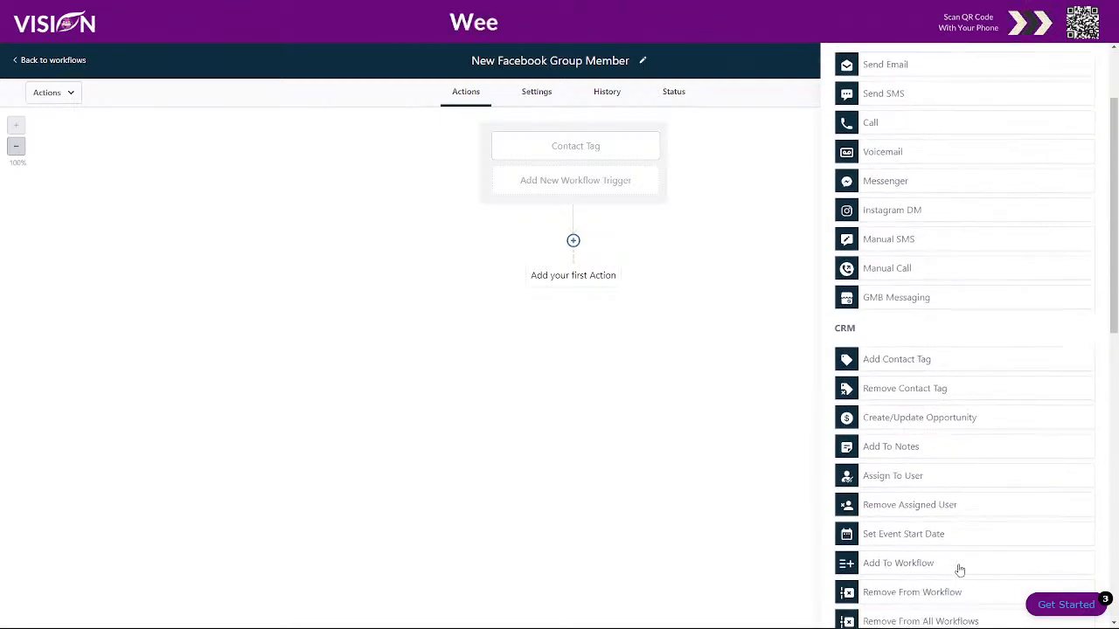
pyautogui.scroll(3, 959, 550)
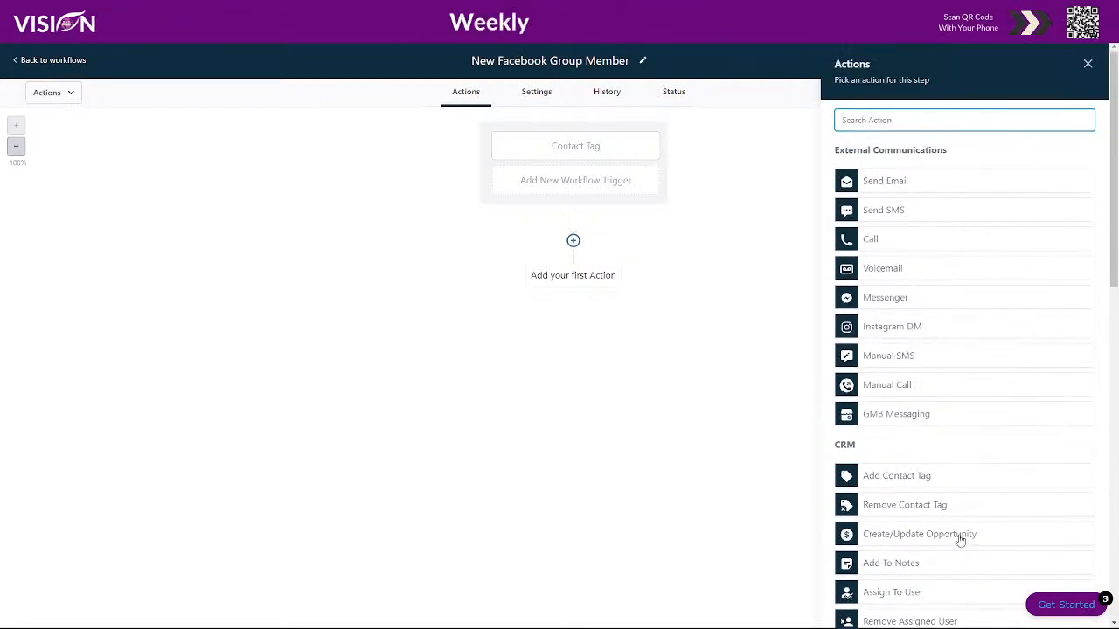
pyautogui.click(885, 181)
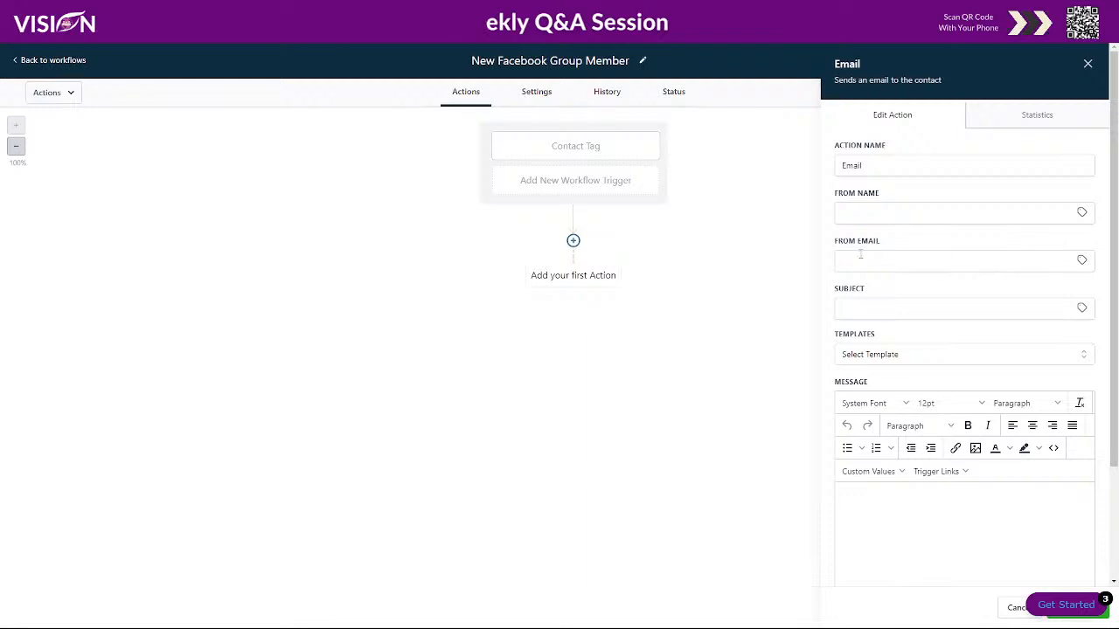
pyautogui.click(1081, 213)
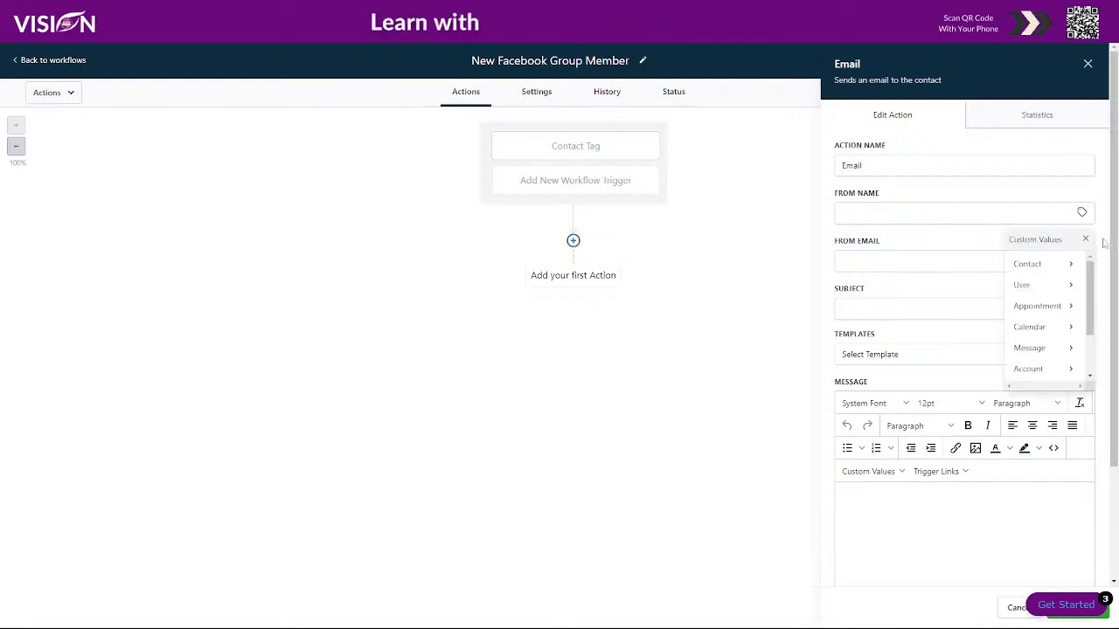
pyautogui.click(1065, 286)
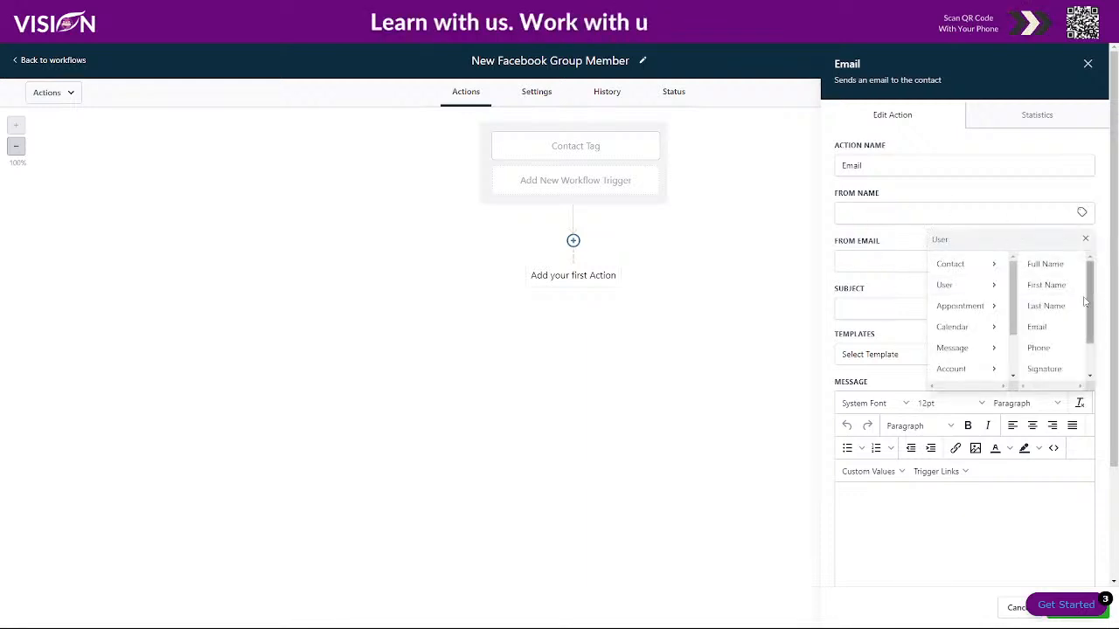
pyautogui.click(1040, 266)
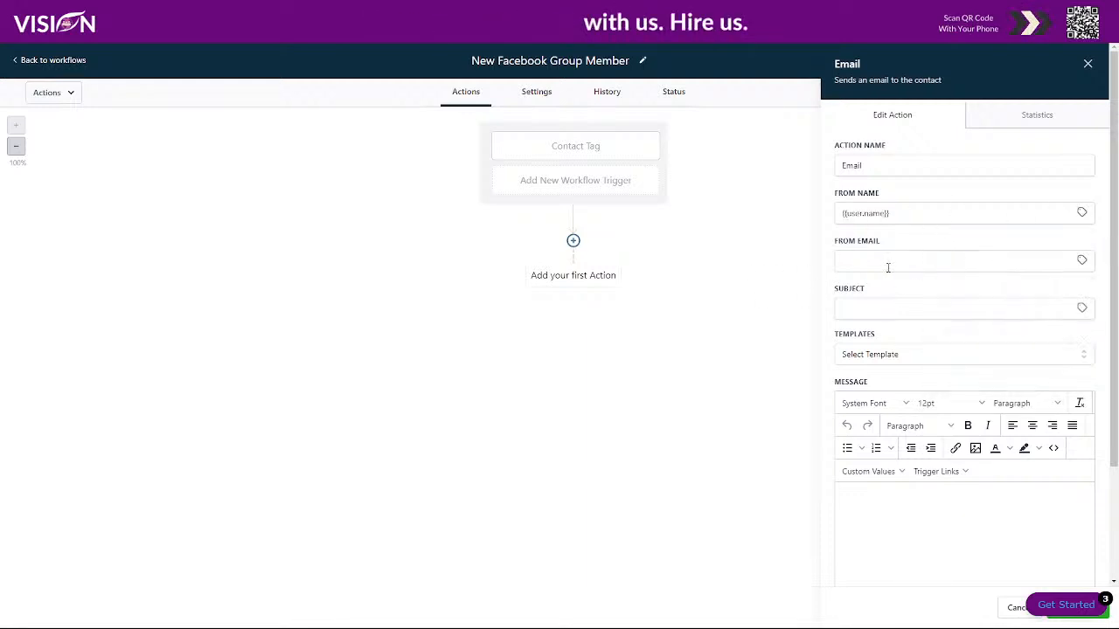
# - Set the sender email to {{user.email}} and the subject to 'Welcome to my Facebook group'
pyautogui.click(1081, 261)
pyautogui.click(1062, 333)
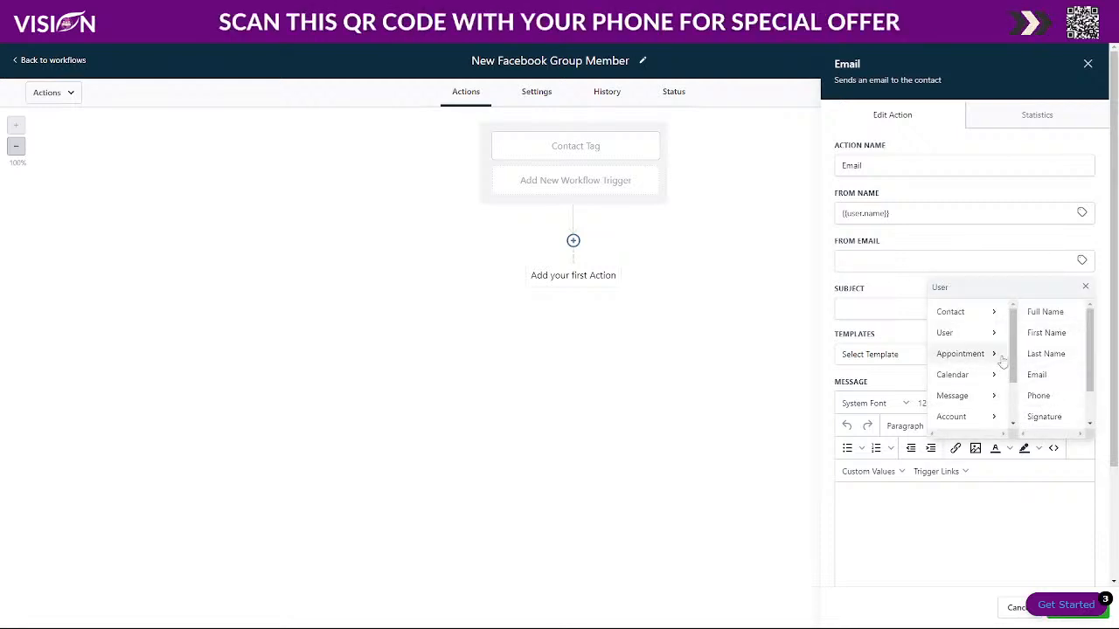
pyautogui.scroll(-1, 1039, 398)
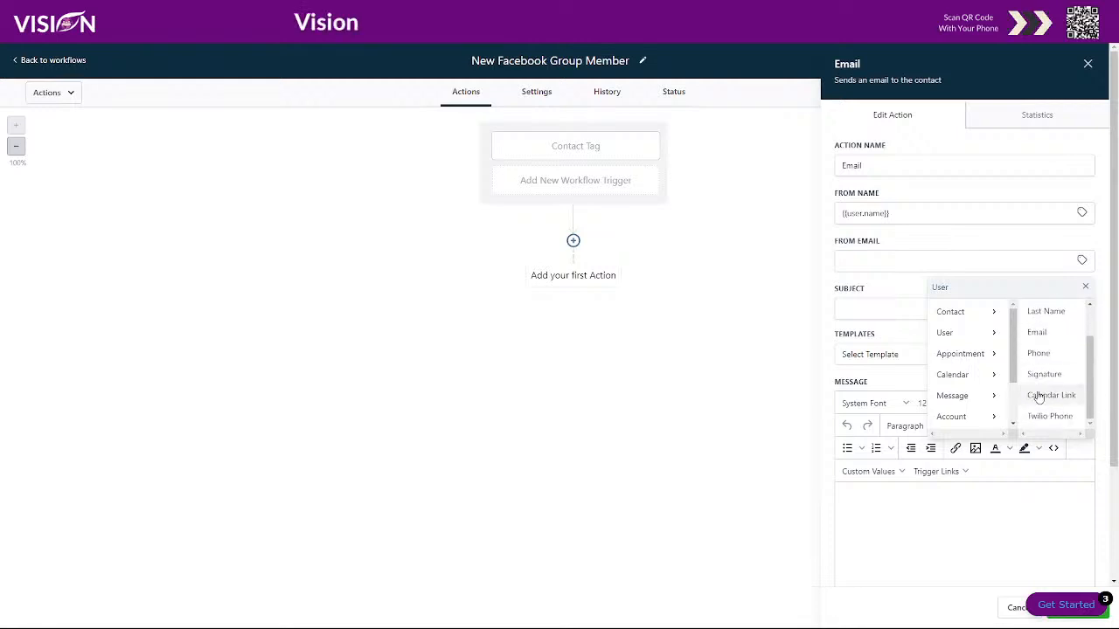
pyautogui.click(1038, 333)
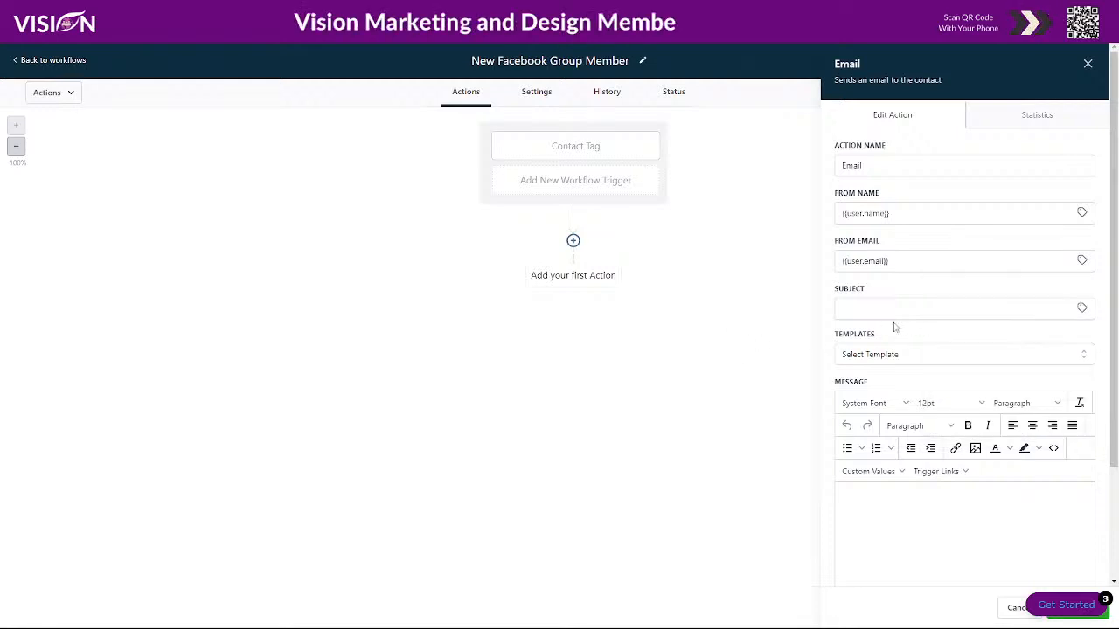
pyautogui.click(873, 308)
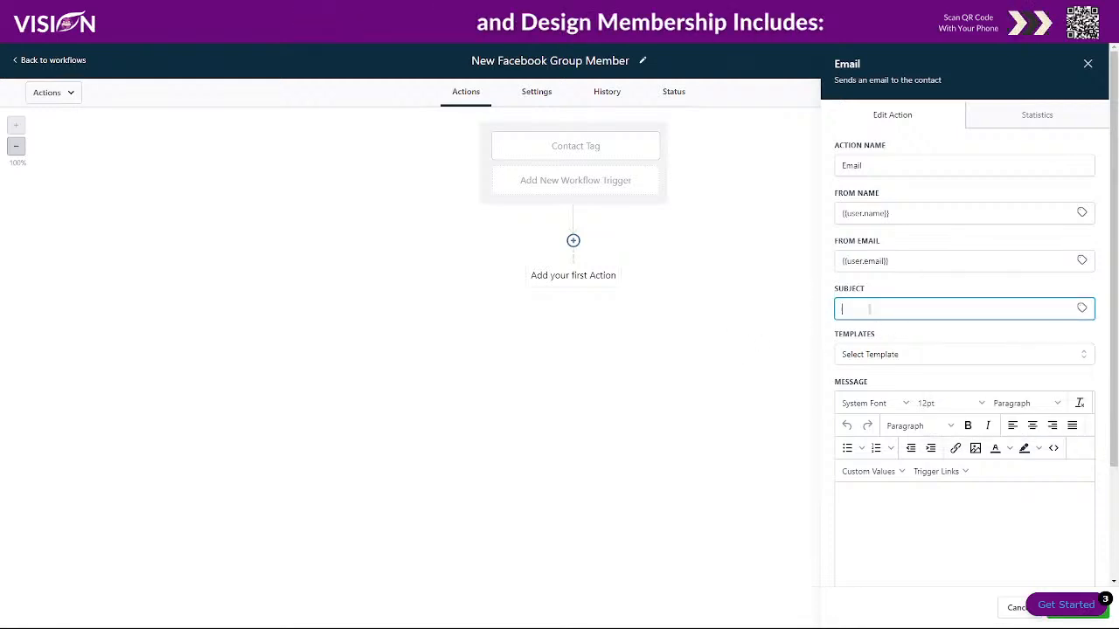
pyautogui.write('Welcome to my')
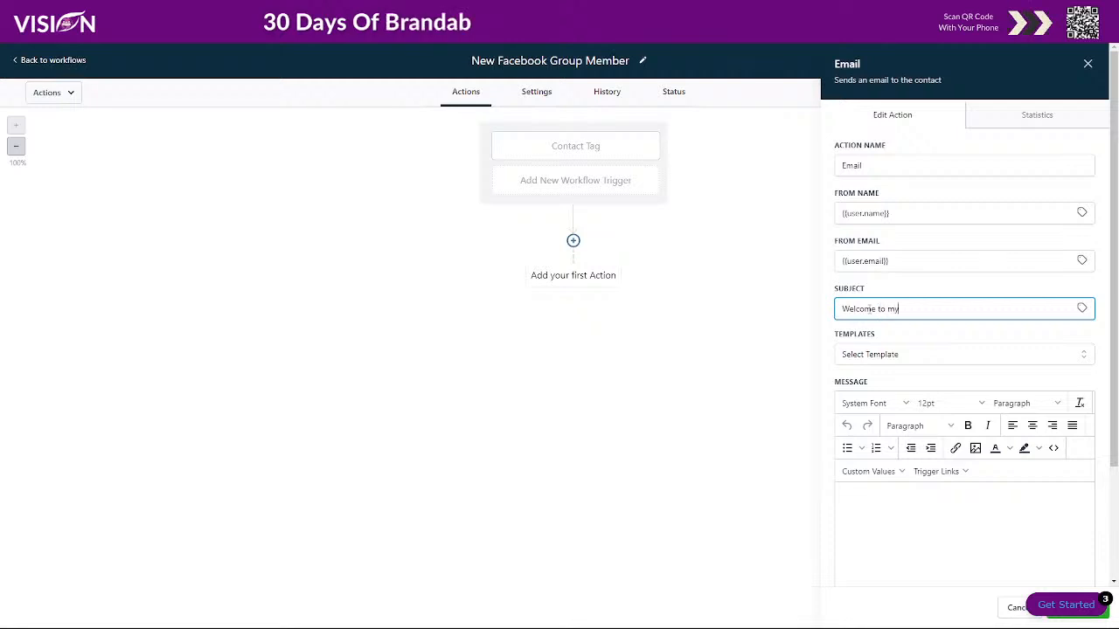
pyautogui.write(' F')
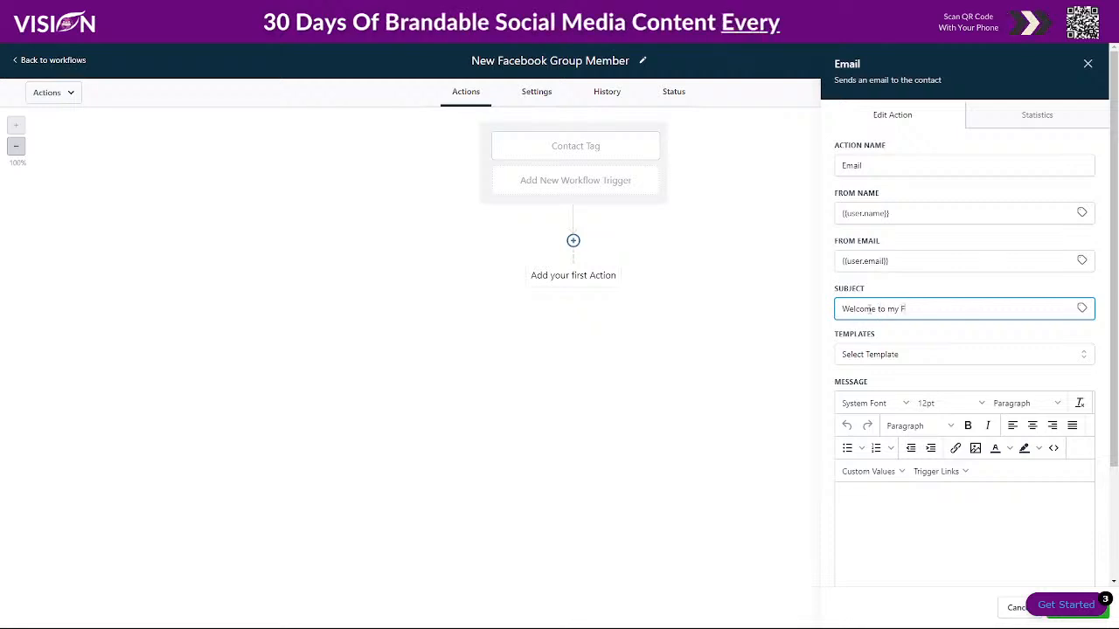
pyautogui.write('acebook group')
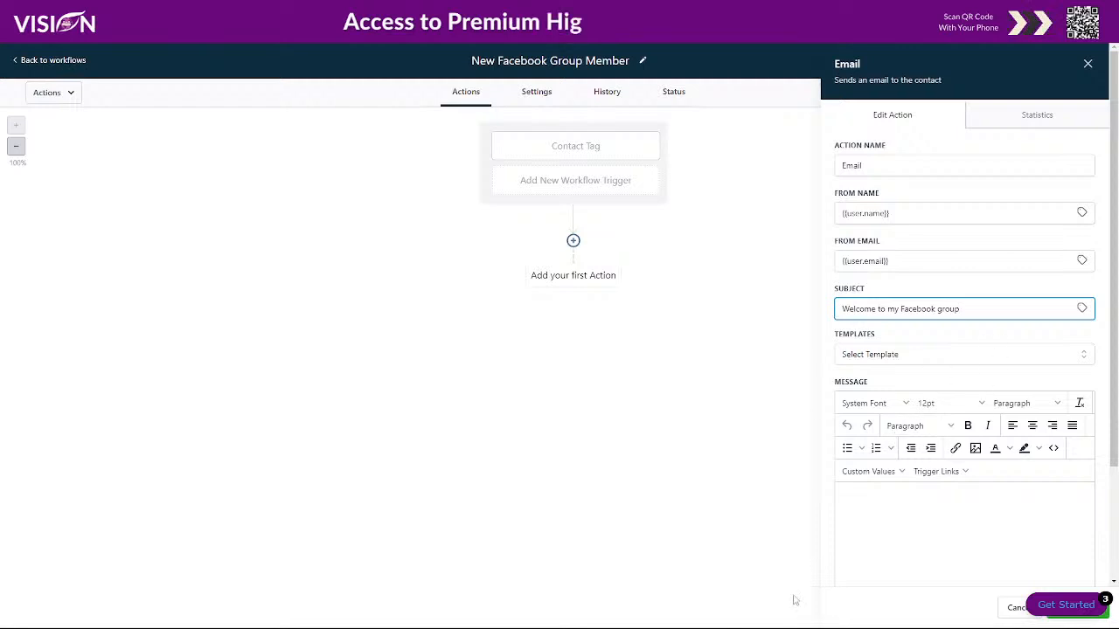
pyautogui.click(862, 501)
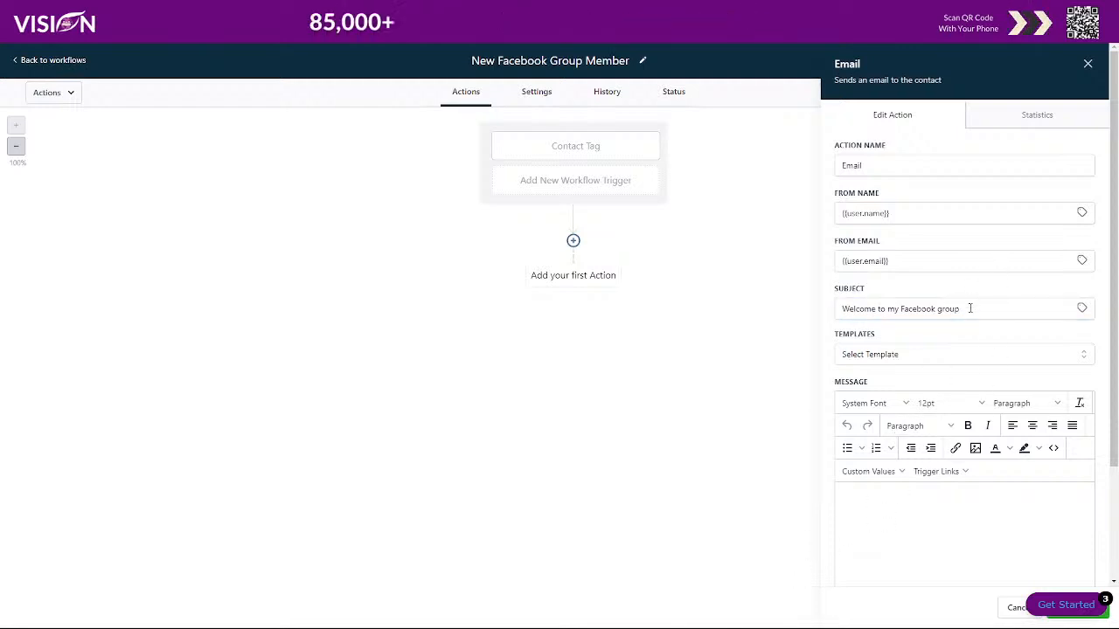
# - Start the body with 'Hey {{contact first name}}, thank you for joining my group!'
pyautogui.scroll(-3, 872, 513)
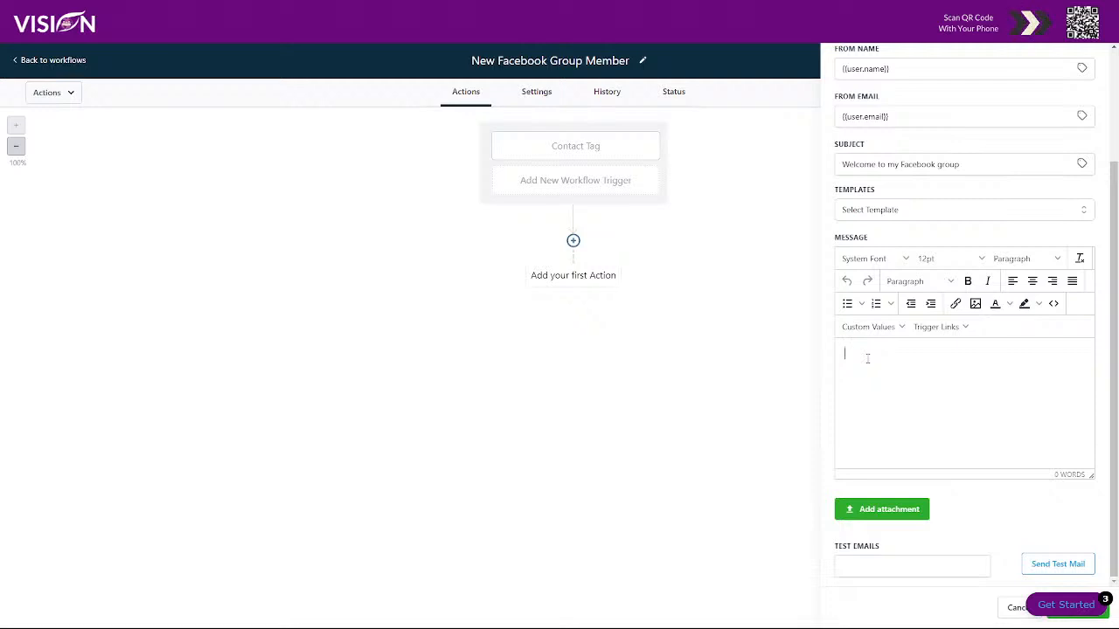
pyautogui.click(867, 358)
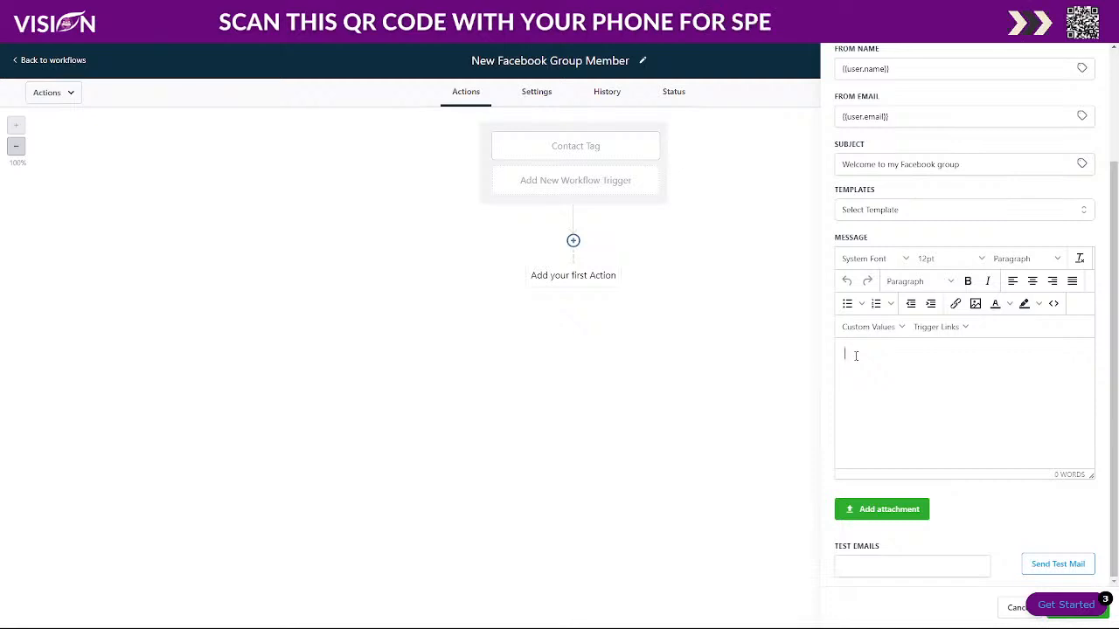
pyautogui.write('Hey')
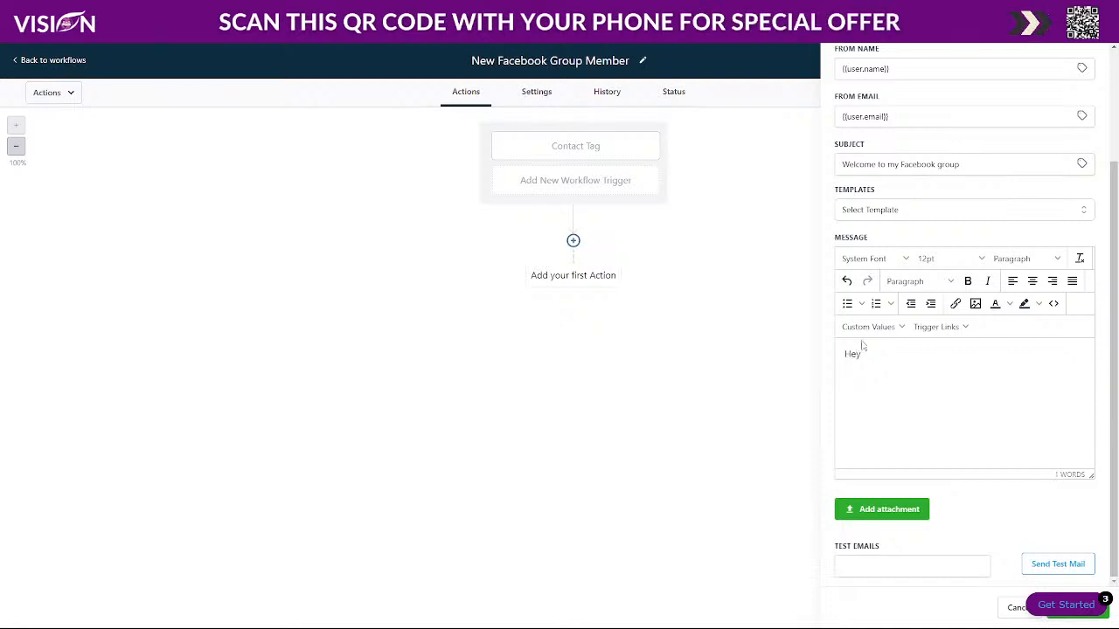
pyautogui.click(869, 328)
pyautogui.moveTo(878, 354)
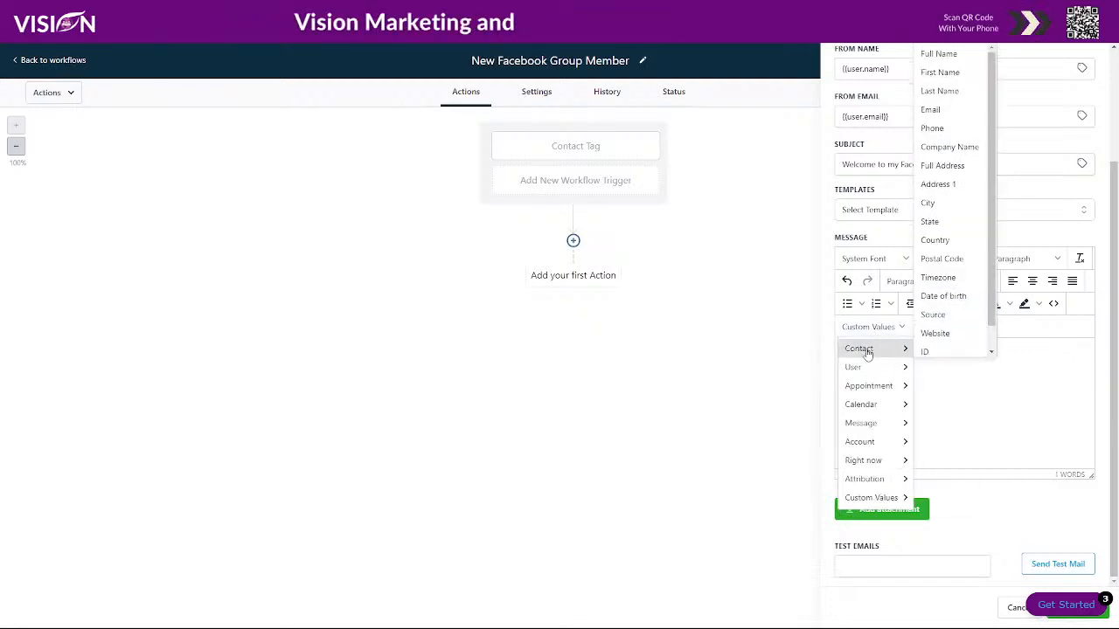
pyautogui.click(938, 70)
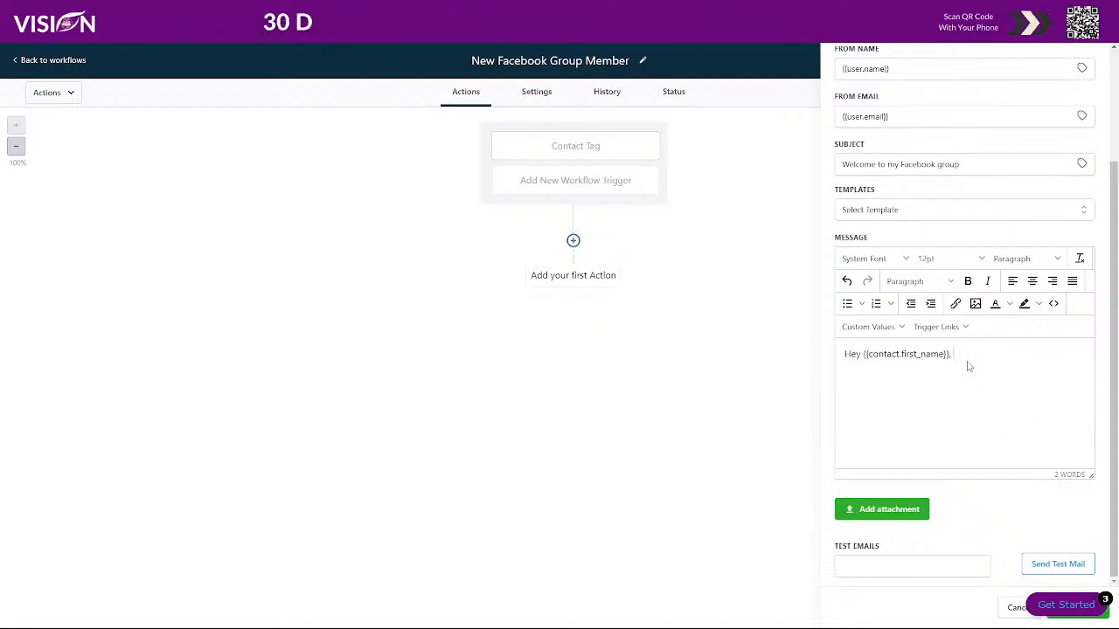
pyautogui.write(', thank you fo')
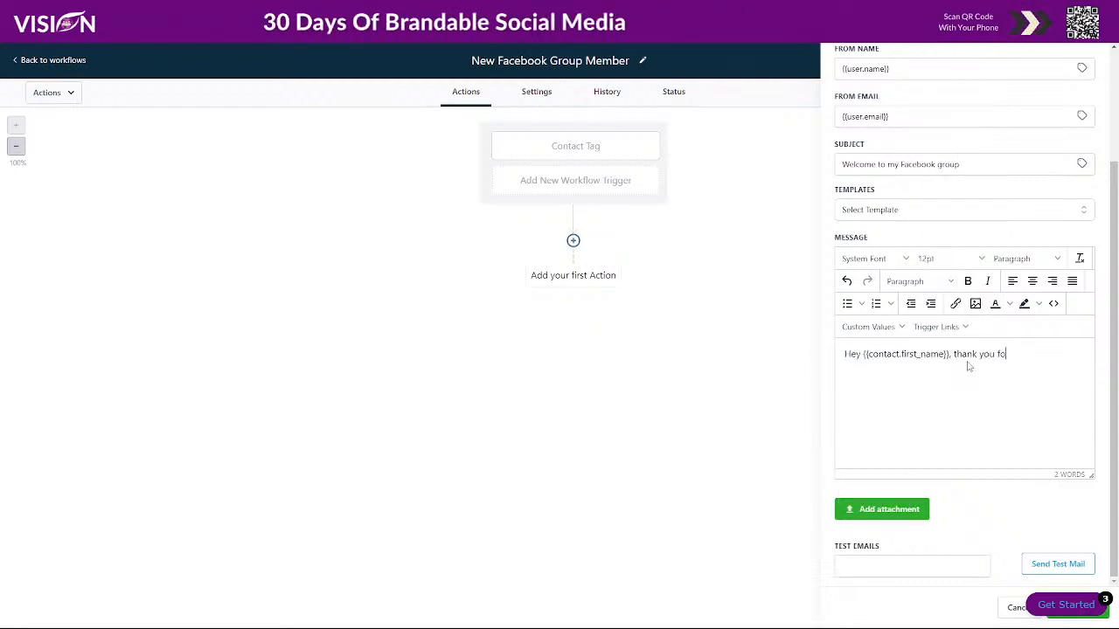
pyautogui.write('r joining my ')
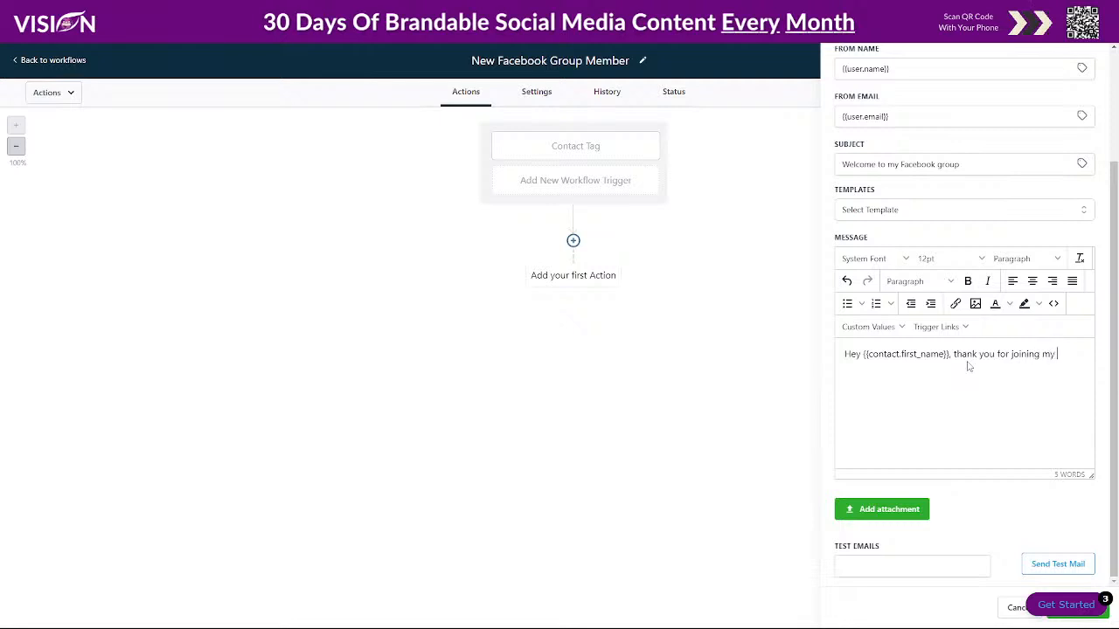
pyautogui.write('group!')
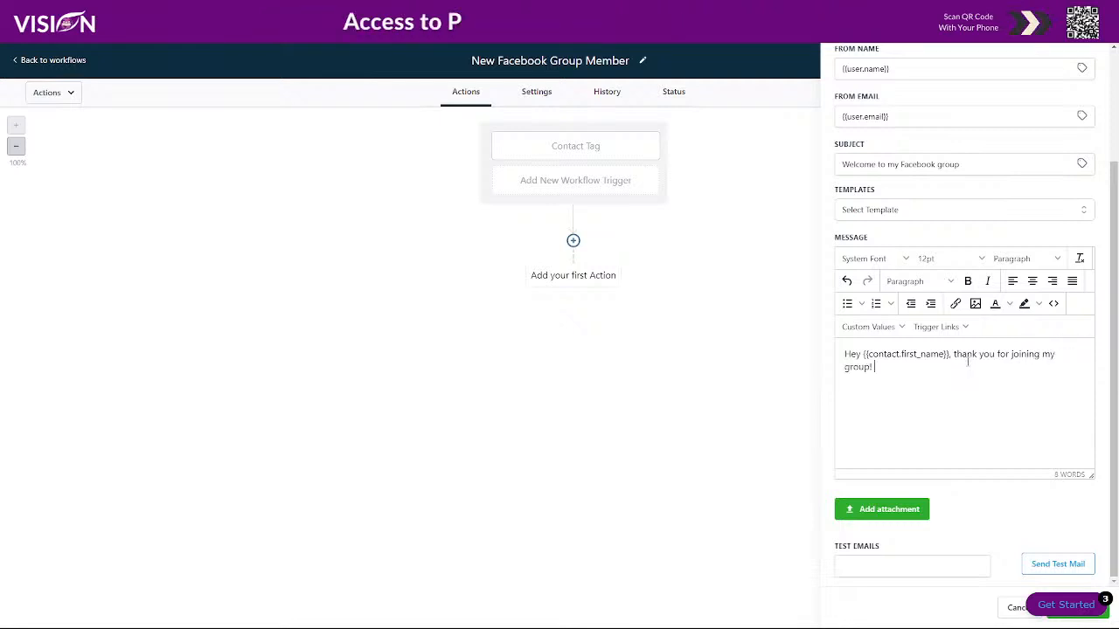
# - Add the lines 'Here are your free tools and login credentials:' and 'Download here'
pyautogui.press('Return')
pyautogui.press('Return')
pyautogui.write("Here's an")
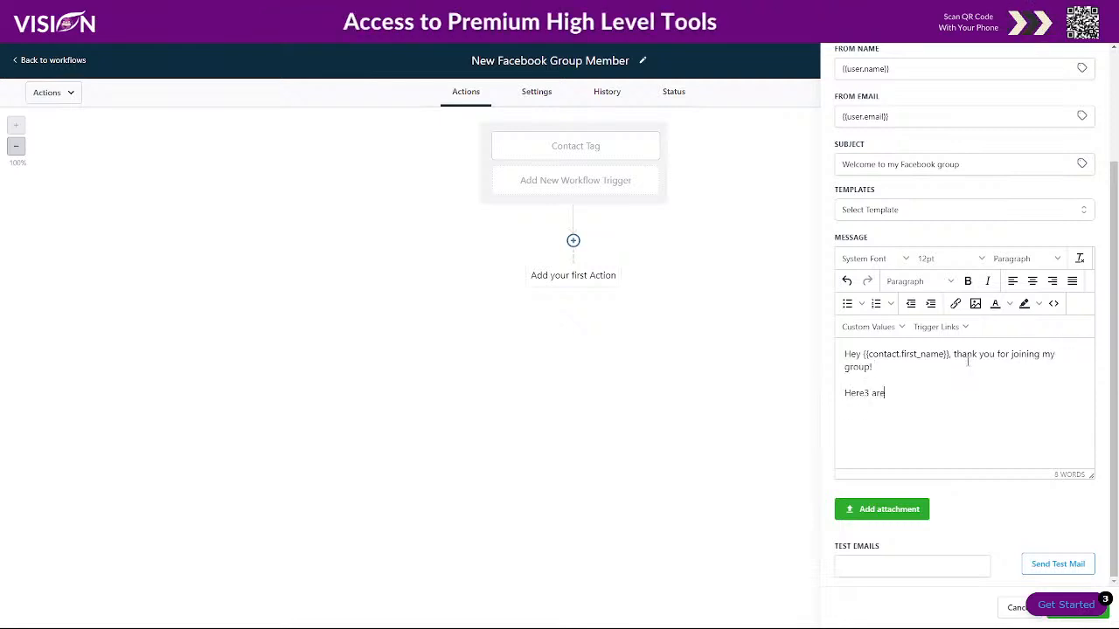
pyautogui.press('BackSpace')
pyautogui.press('BackSpace')
pyautogui.write('are y')
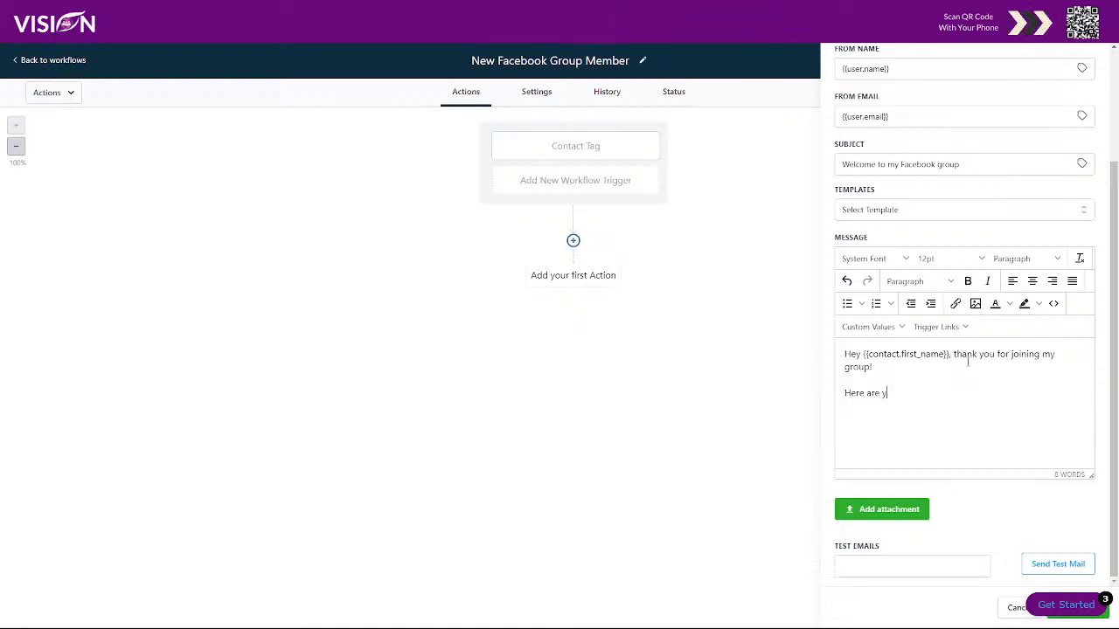
pyautogui.write('our free too')
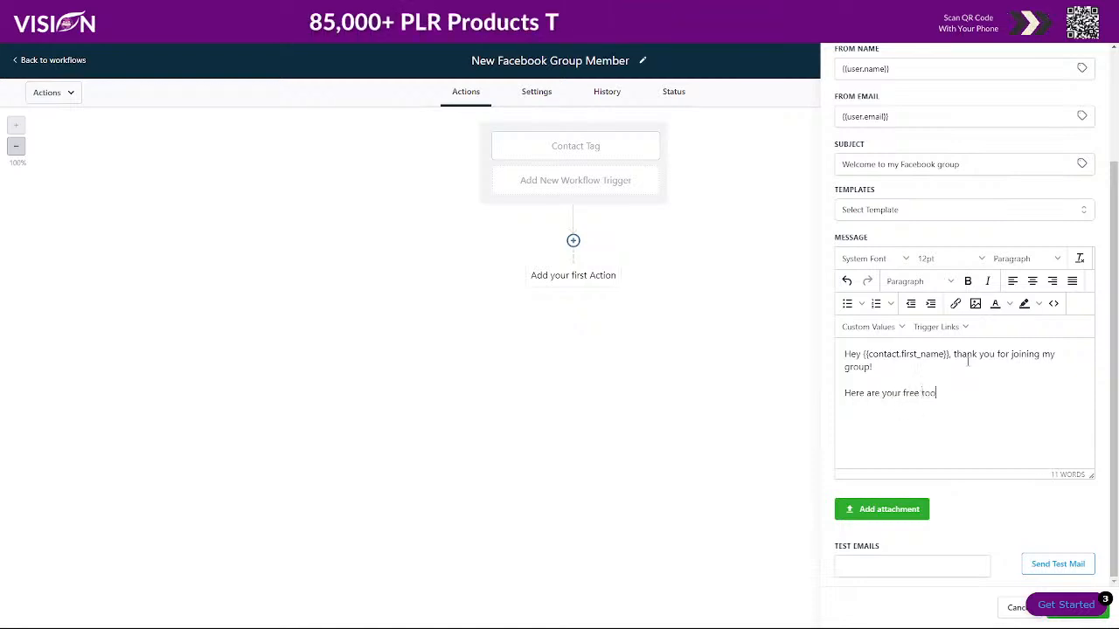
pyautogui.write('ls and lo')
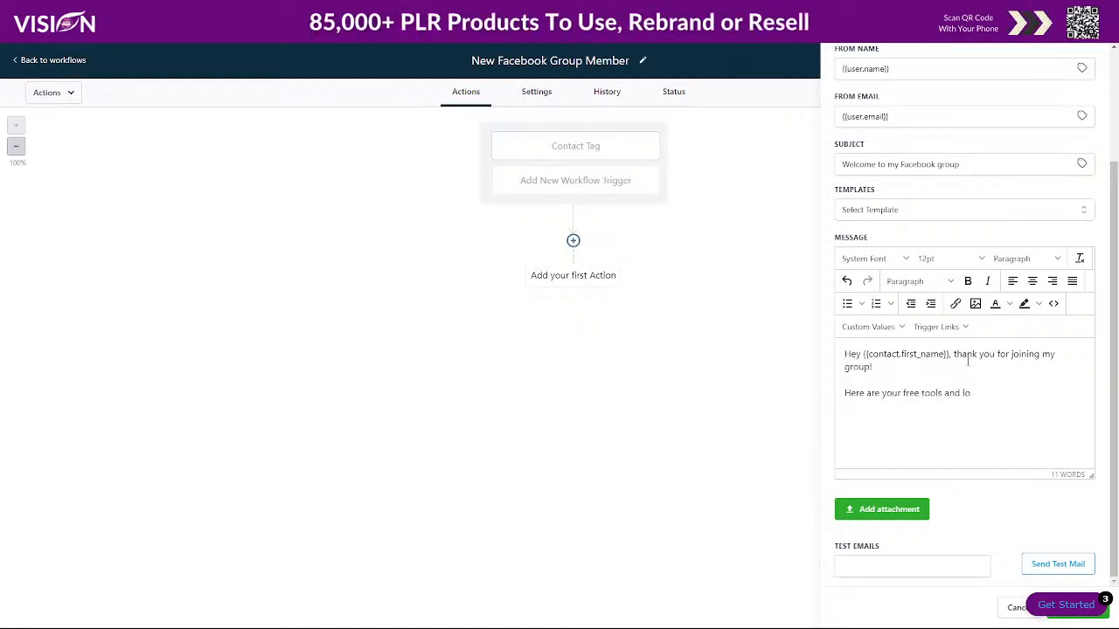
pyautogui.write('gin cred')
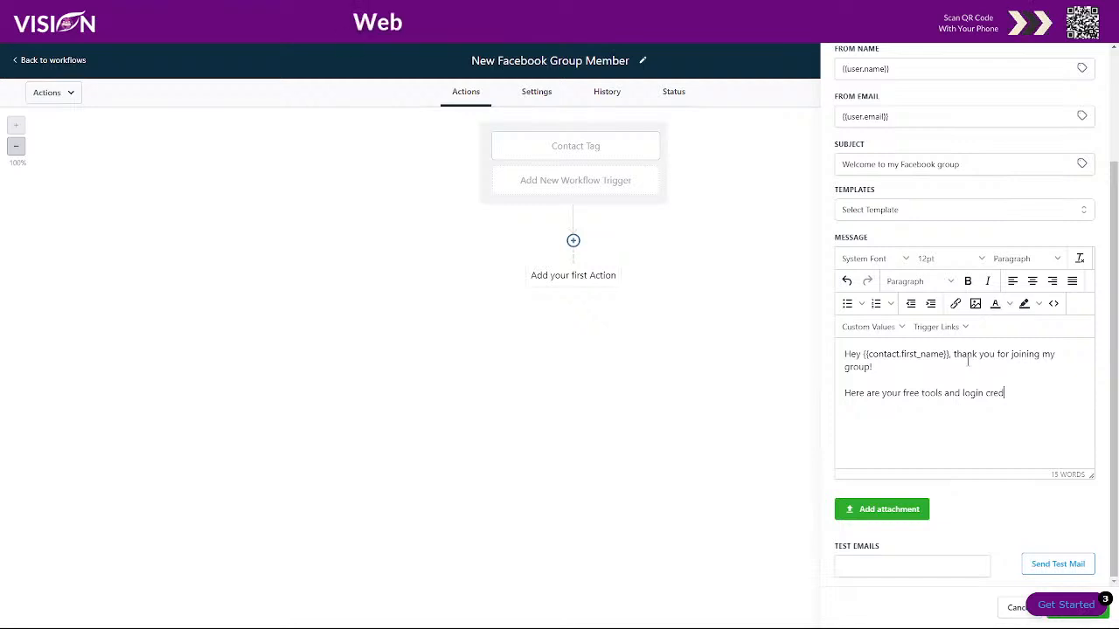
pyautogui.write('entials')
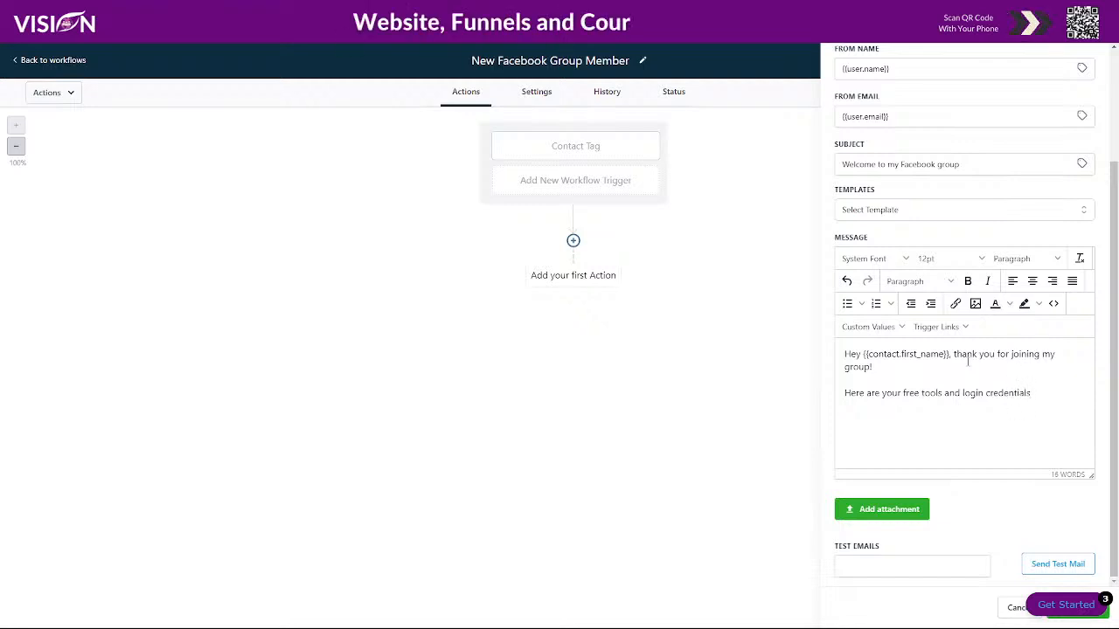
pyautogui.write(':')
pyautogui.press('Return')
pyautogui.write('D')
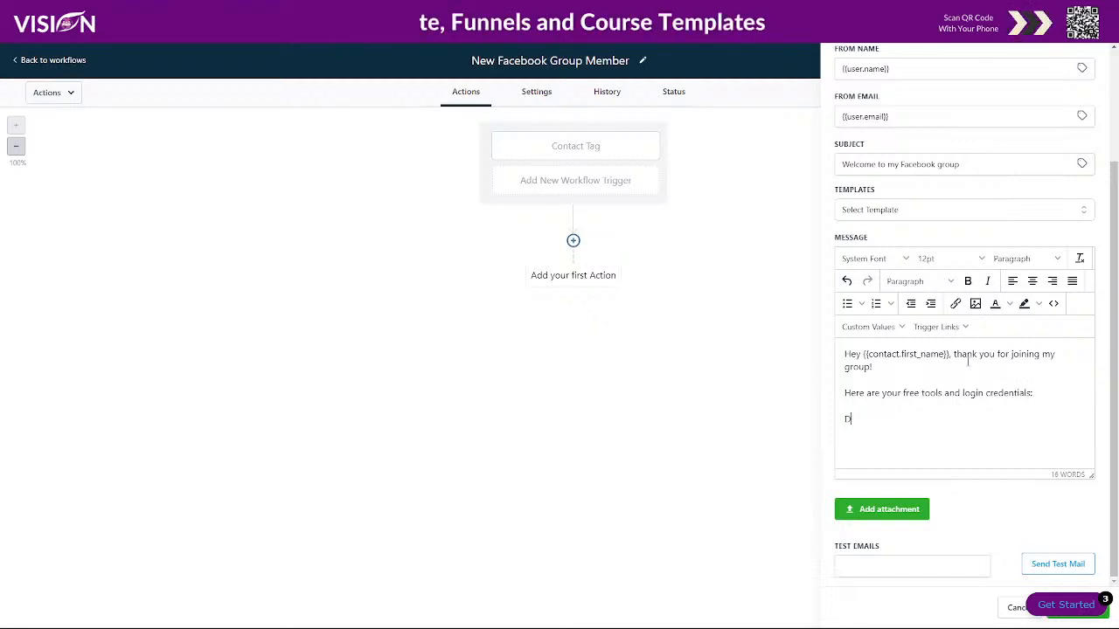
pyautogui.write('ownload here')
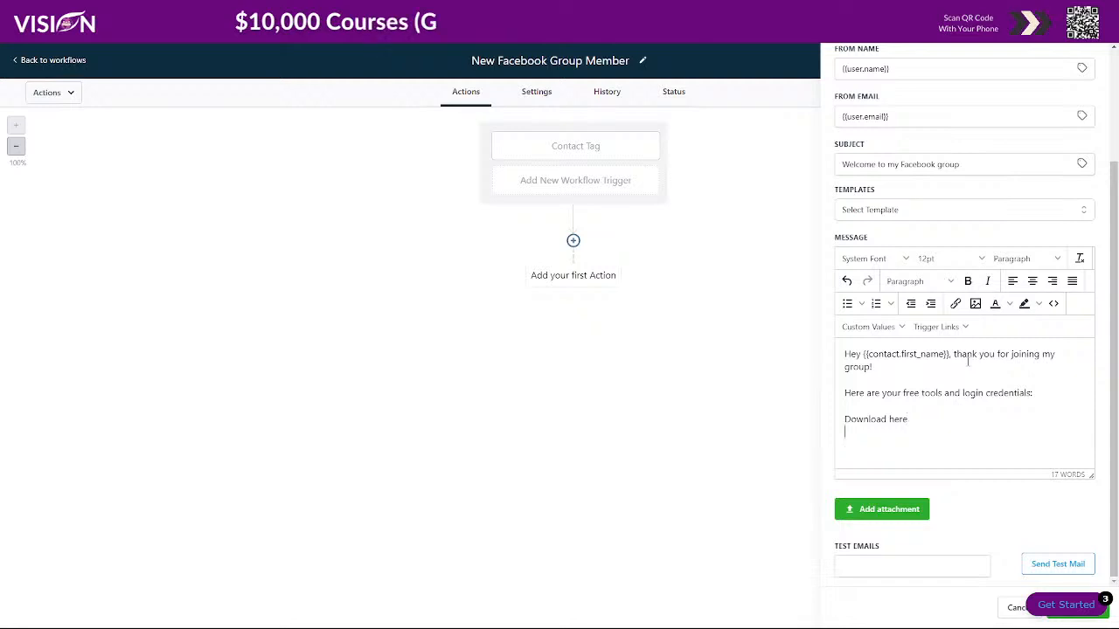
pyautogui.press('Return')
# - Add a Username line with the contact's email and a Password line with a sample password
pyautogui.write('User')
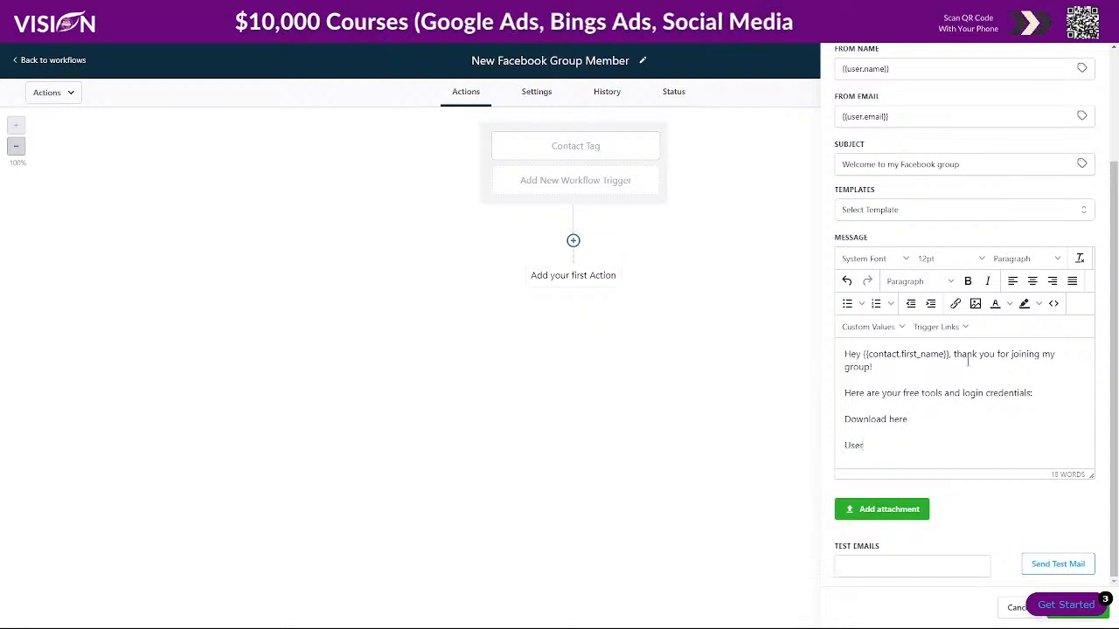
pyautogui.write('name:')
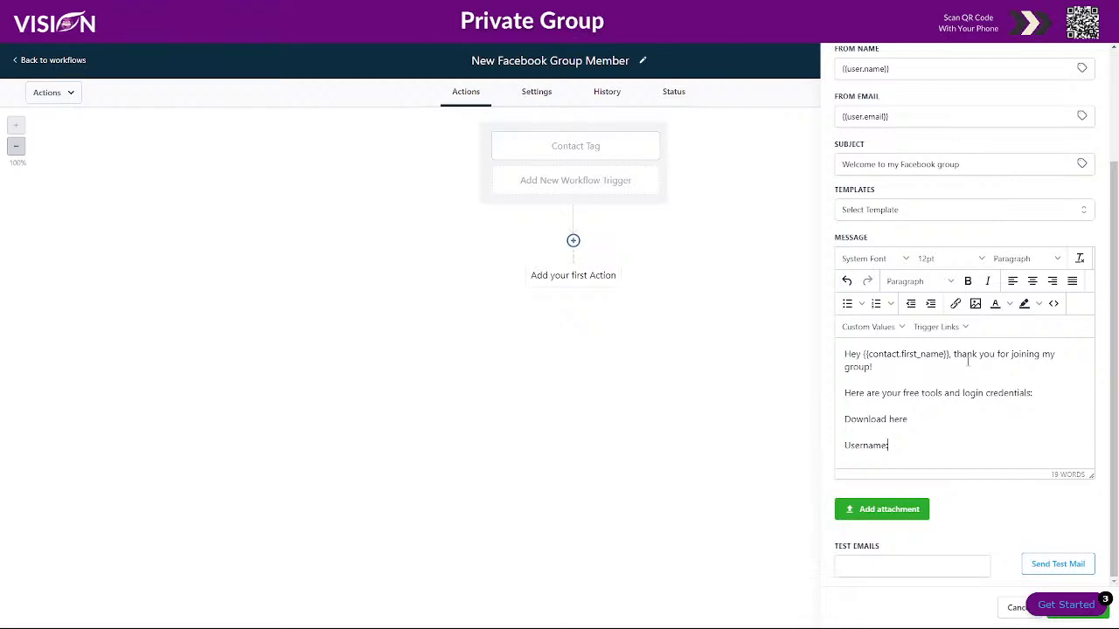
pyautogui.click(897, 330)
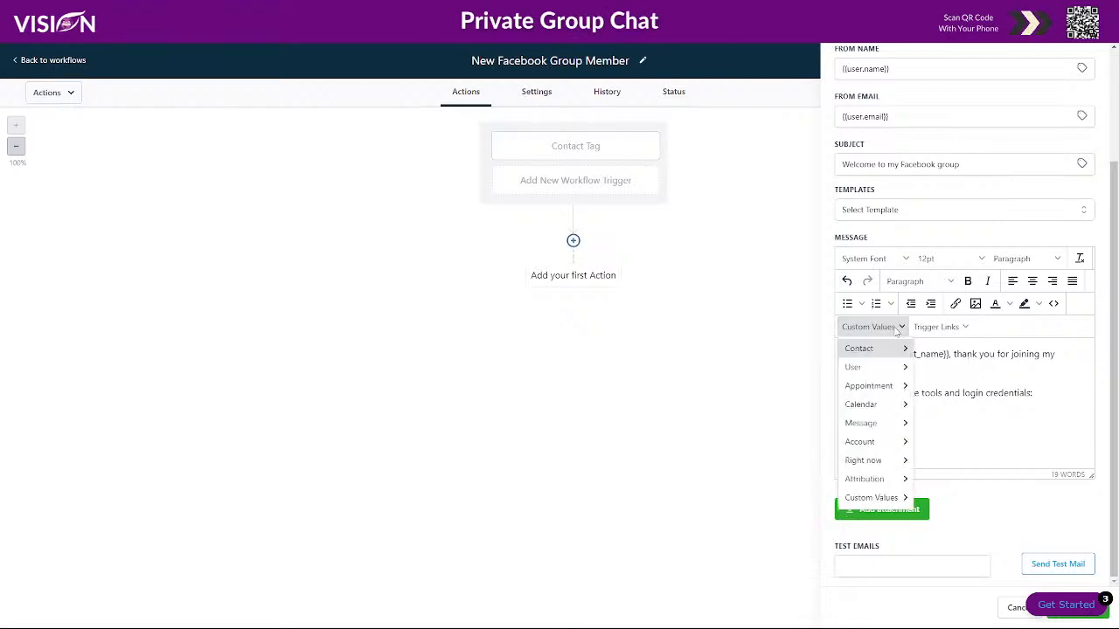
pyautogui.moveTo(887, 350)
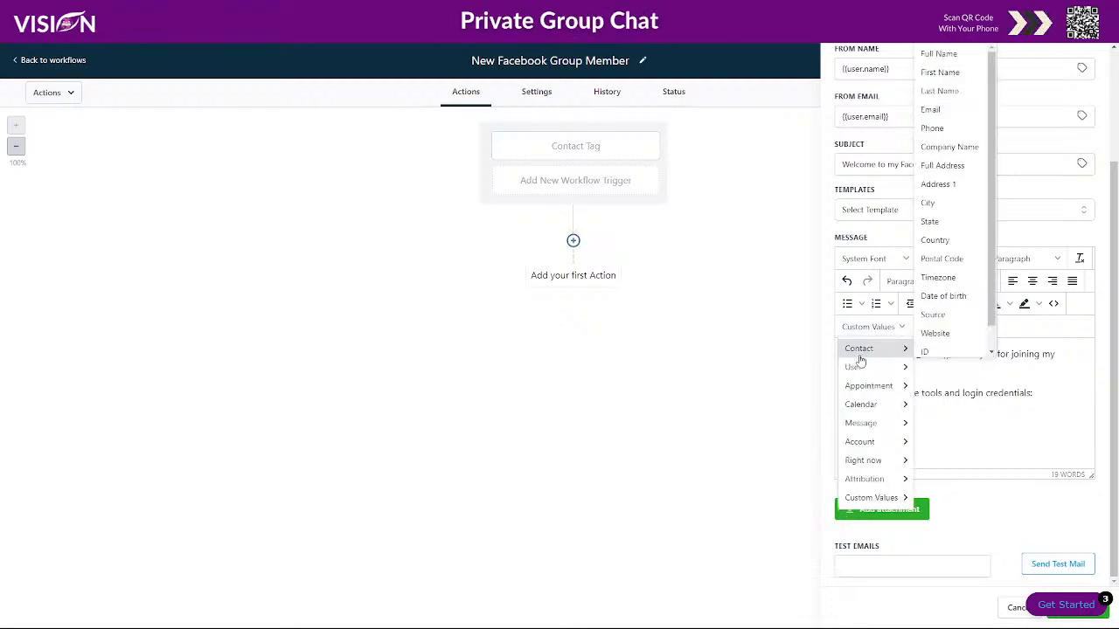
pyautogui.click(942, 107)
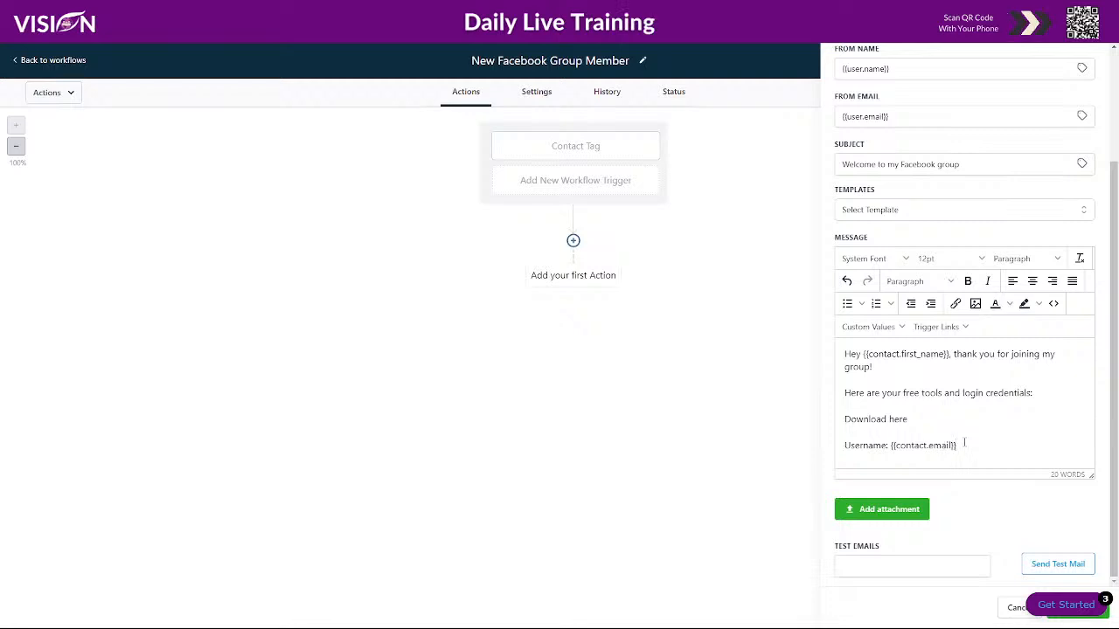
pyautogui.press('Return')
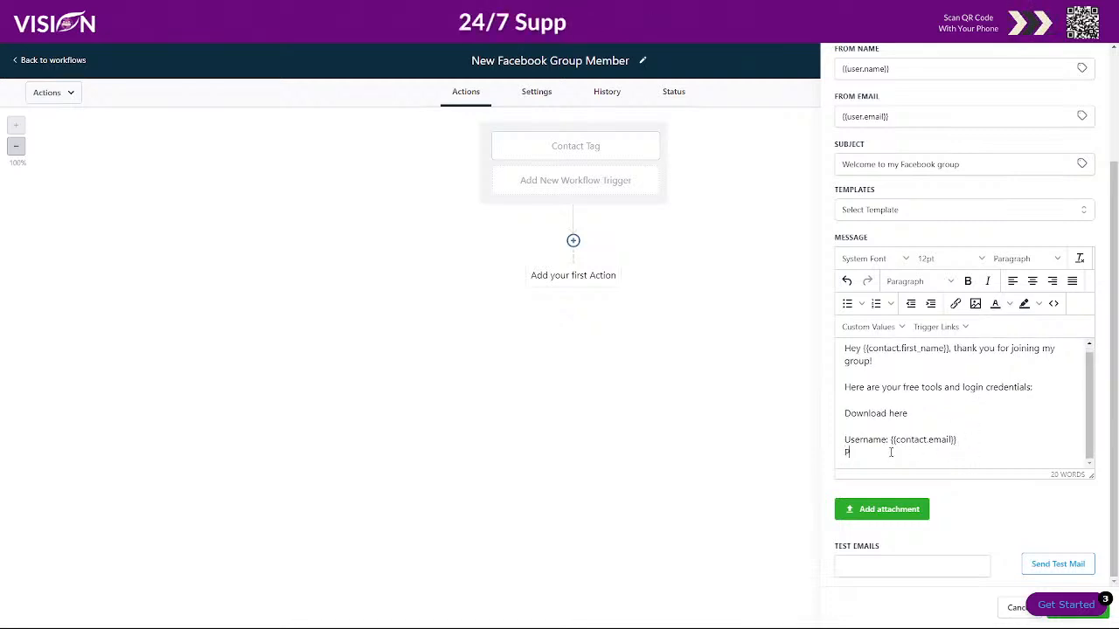
pyautogui.write('Password')
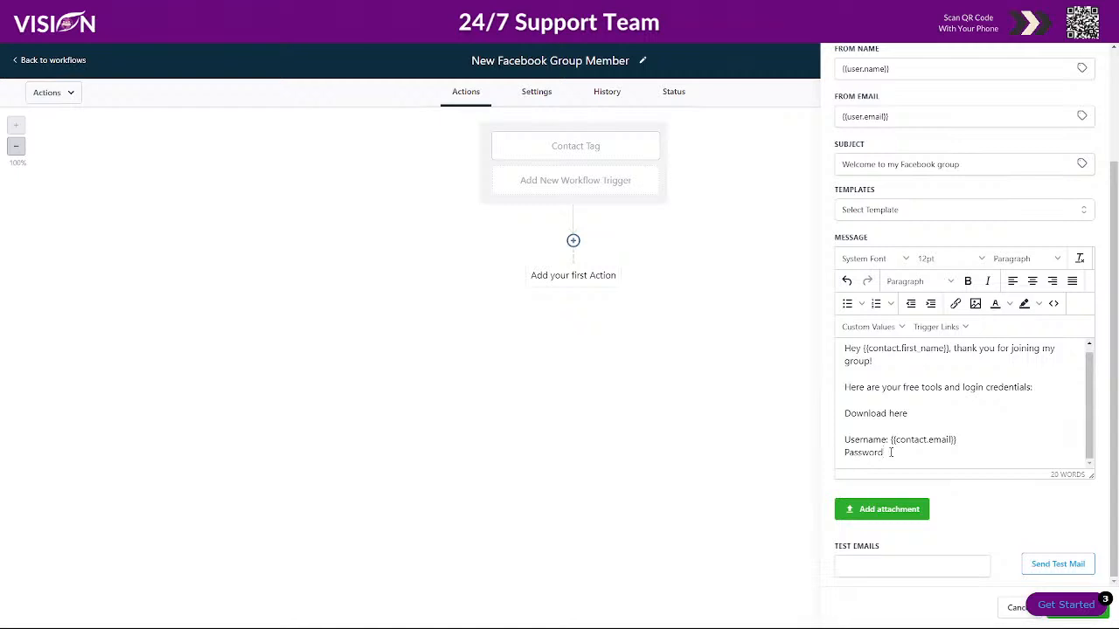
pyautogui.write(': 123456')
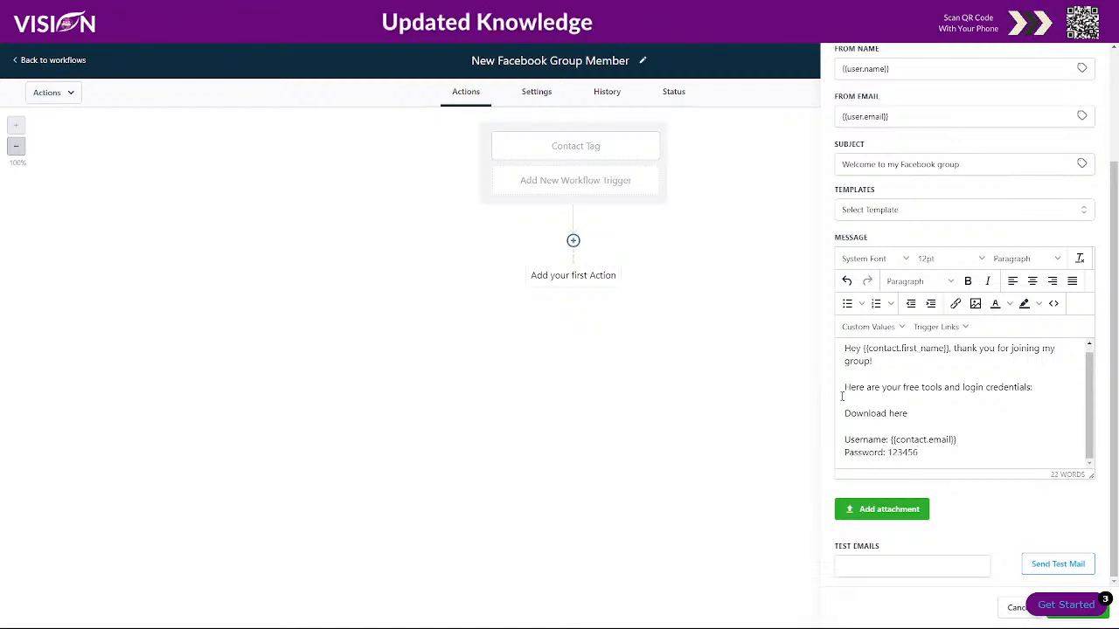
pyautogui.moveTo(844, 413); pyautogui.dragTo(927, 415)
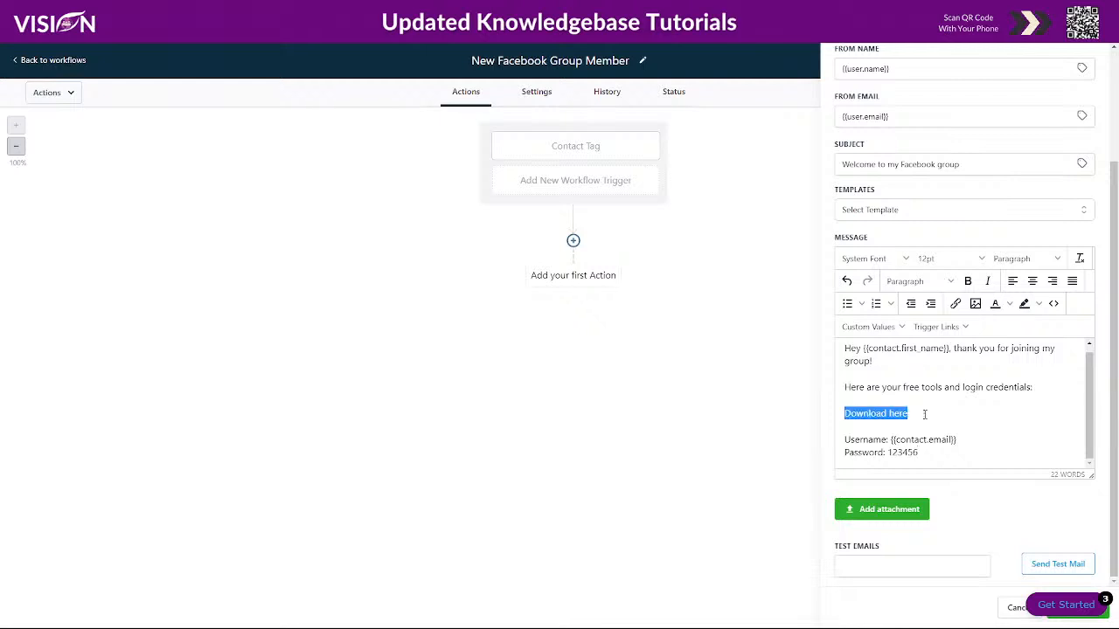
pyautogui.click(954, 304)
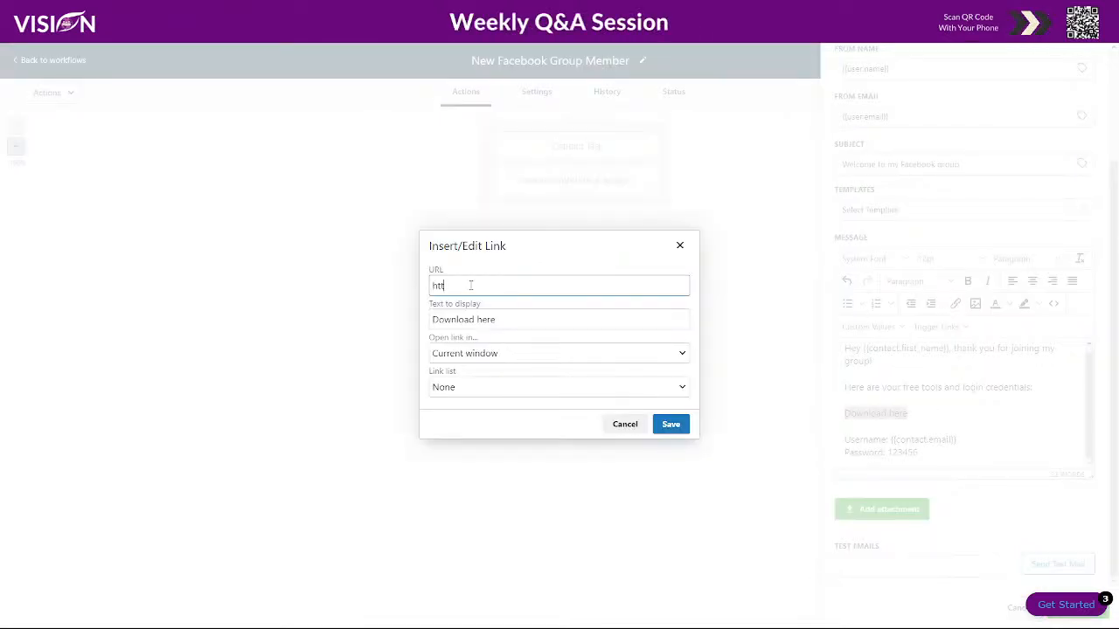
pyautogui.write('https://')
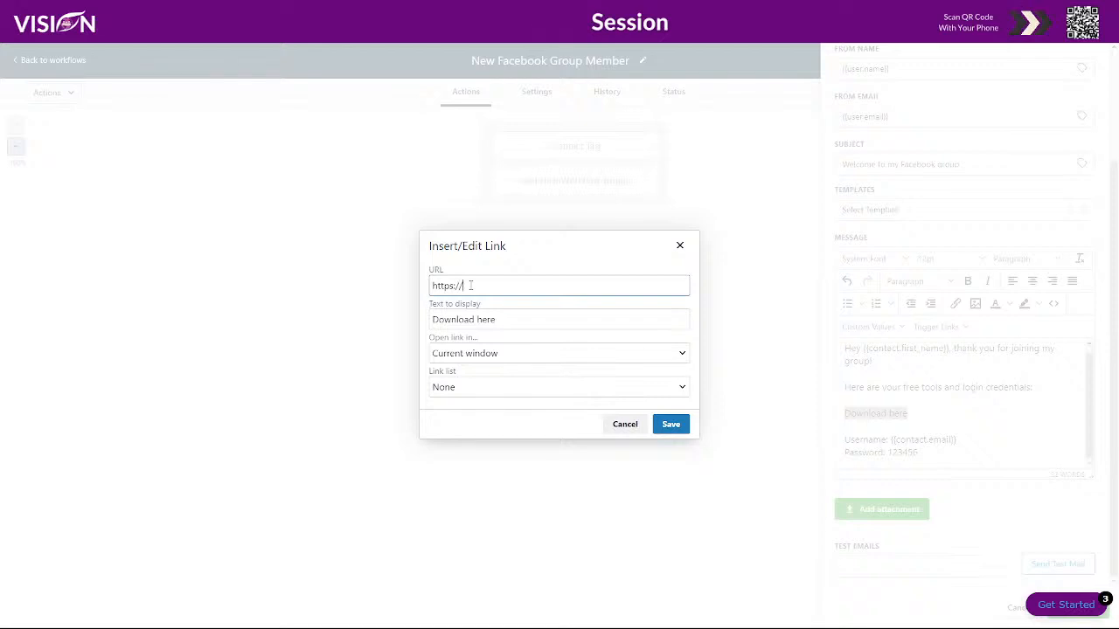
pyautogui.write('myvisionasgen')
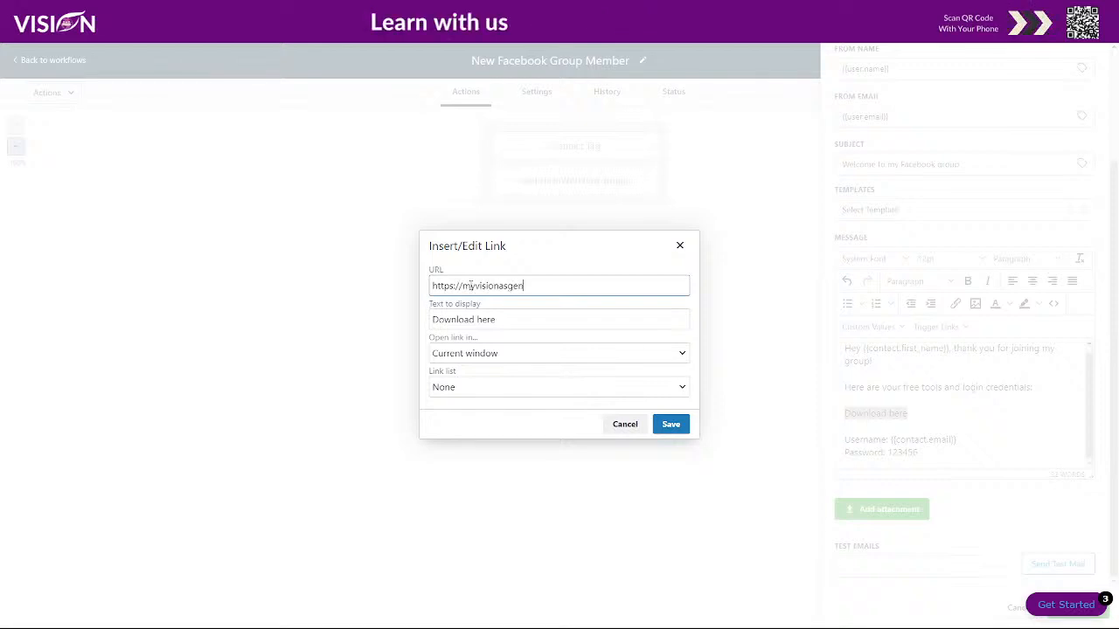
pyautogui.press('BackSpace')
pyautogui.press('BackSpace')
pyautogui.press('BackSpace')
pyautogui.press('BackSpace')
pyautogui.write('gency.com')
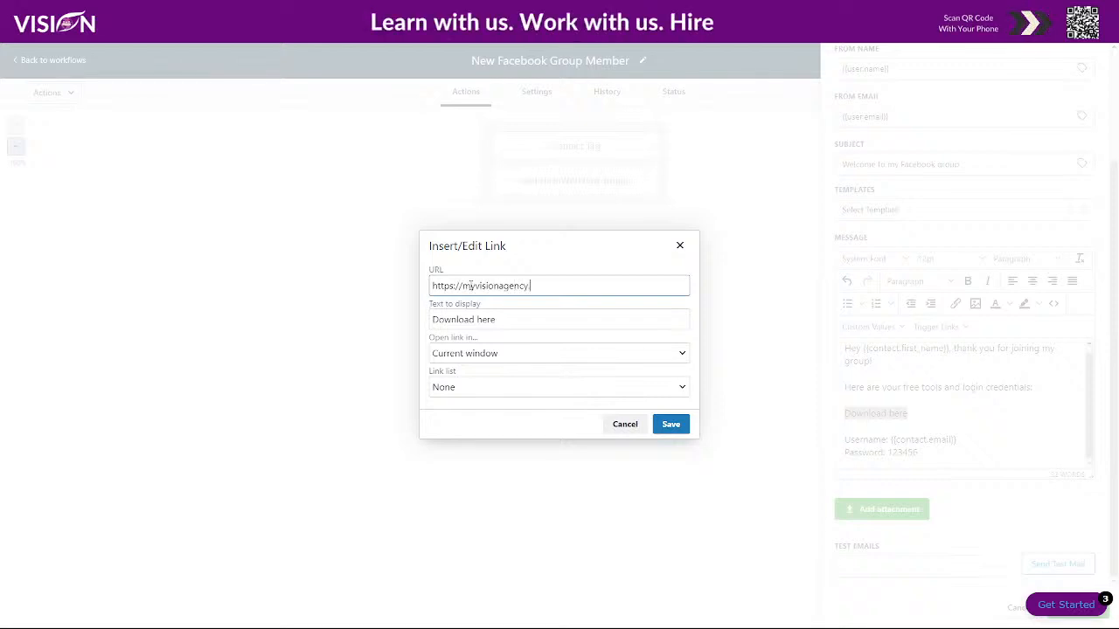
pyautogui.click(466, 353)
pyautogui.click(464, 385)
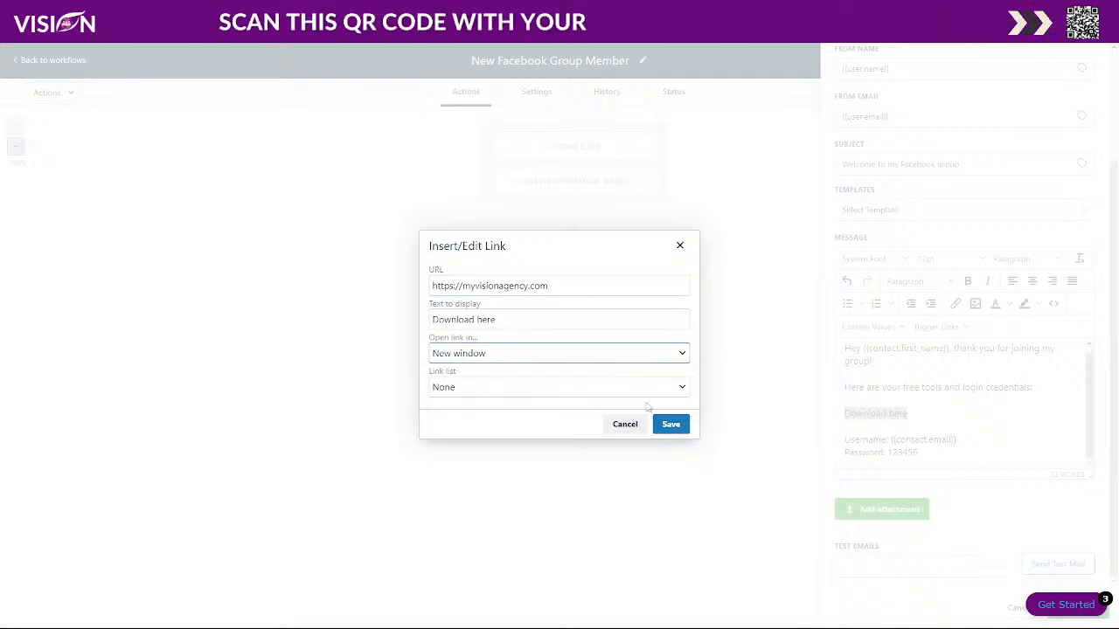
pyautogui.click(670, 424)
pyautogui.click(960, 424)
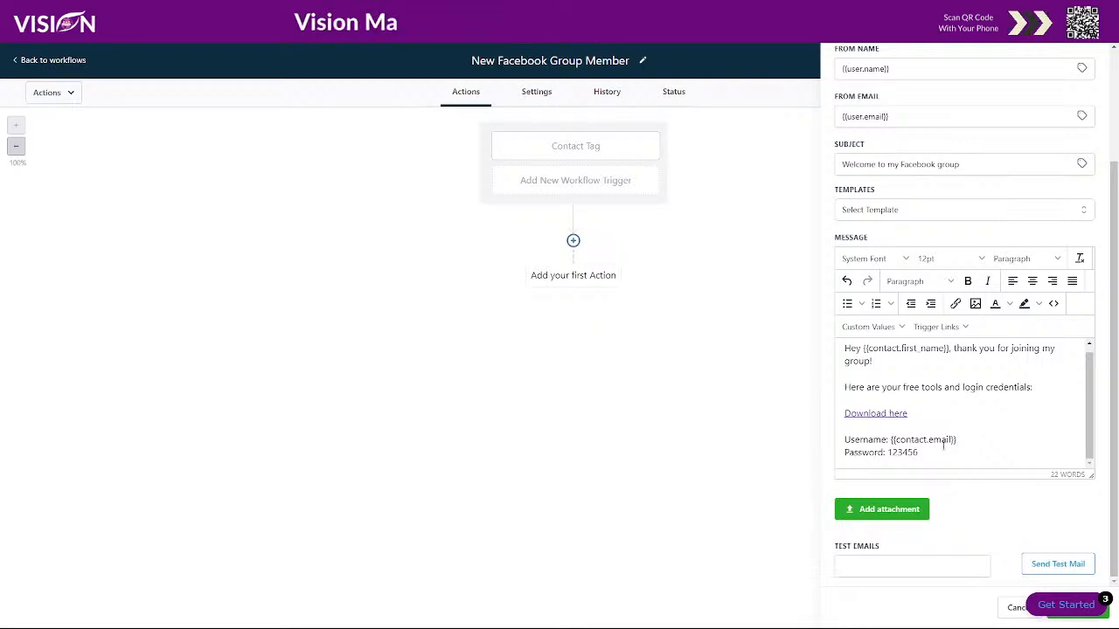
# - Insert the user's Signature below the password line and save the Email action
pyautogui.click(934, 454)
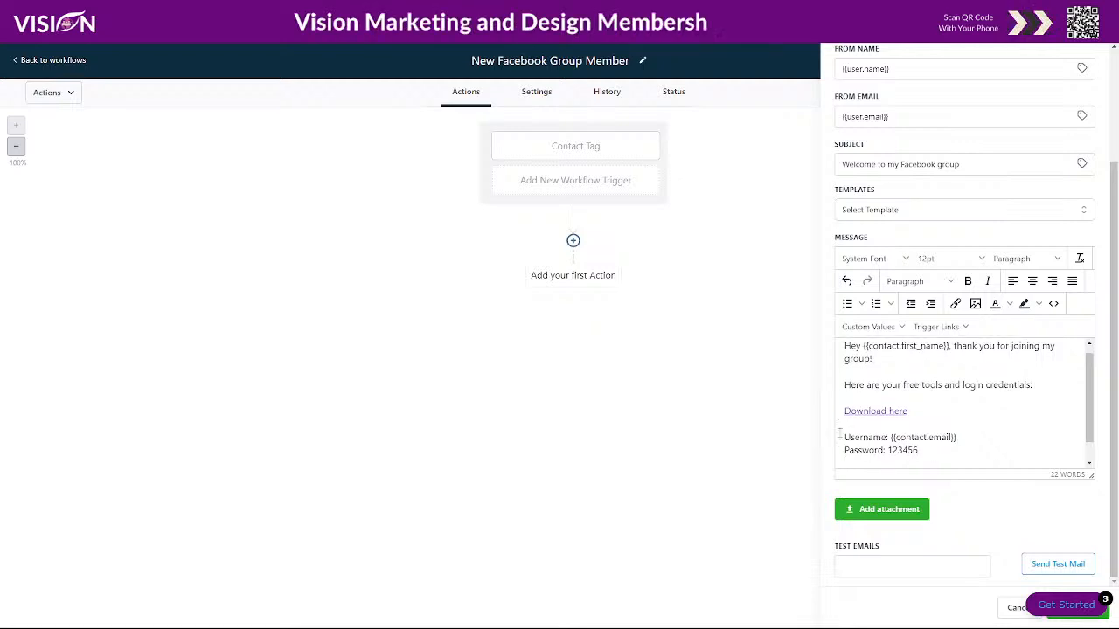
pyautogui.press('Return')
pyautogui.press('Return')
pyautogui.scroll(1, 859, 395)
pyautogui.click(879, 385)
pyautogui.moveTo(854, 425)
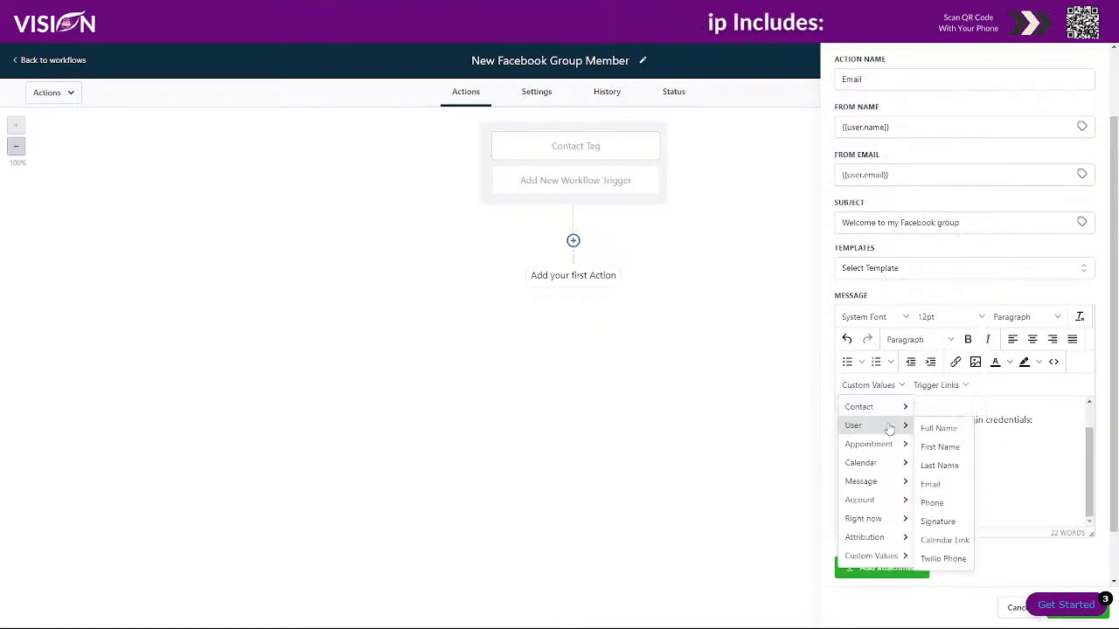
pyautogui.click(937, 520)
pyautogui.scroll(-1, 1073, 559)
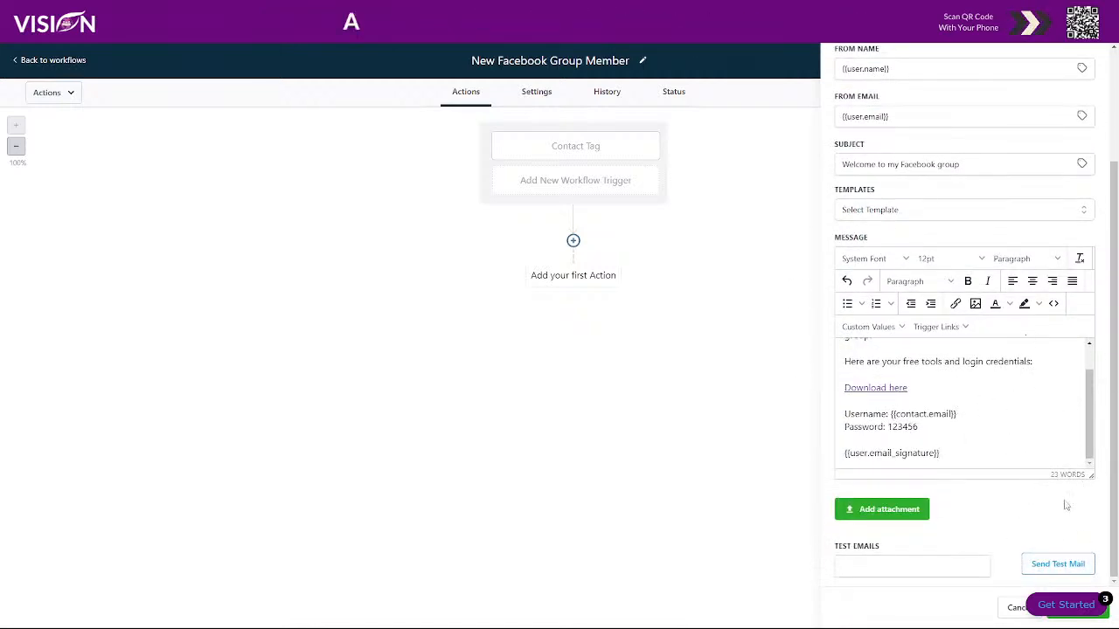
pyautogui.click(1098, 617)
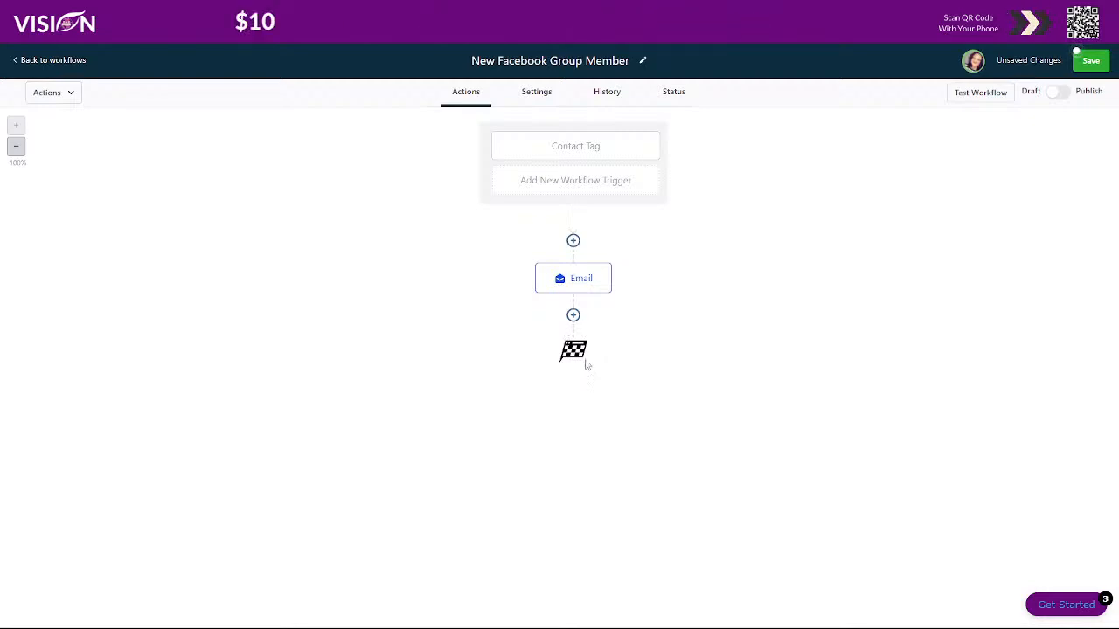
# - Dismiss the action picker, then save the workflow and toggle it from Draft to Publish
pyautogui.click(573, 315)
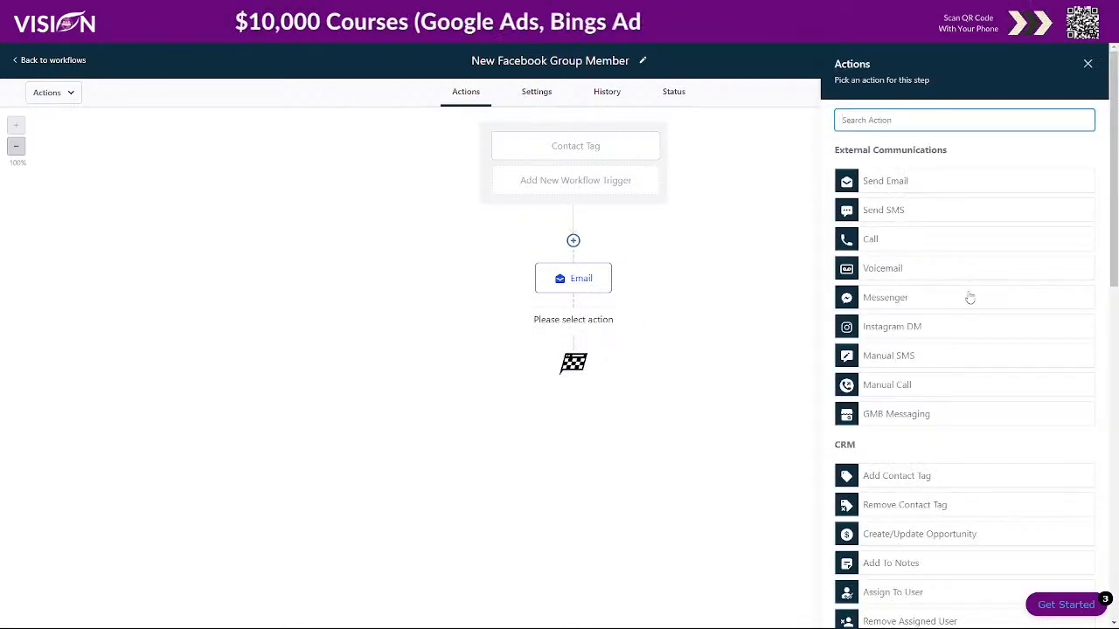
pyautogui.scroll(-2, 961, 297)
pyautogui.scroll(-5, 961, 315)
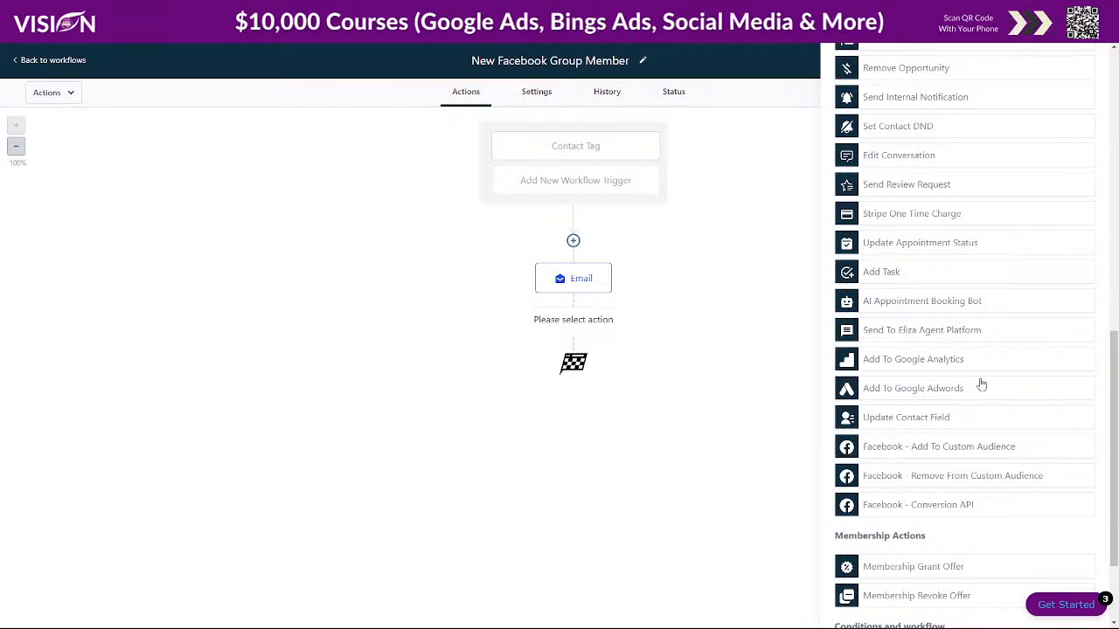
pyautogui.scroll(-2, 942, 392)
pyautogui.scroll(7, 939, 375)
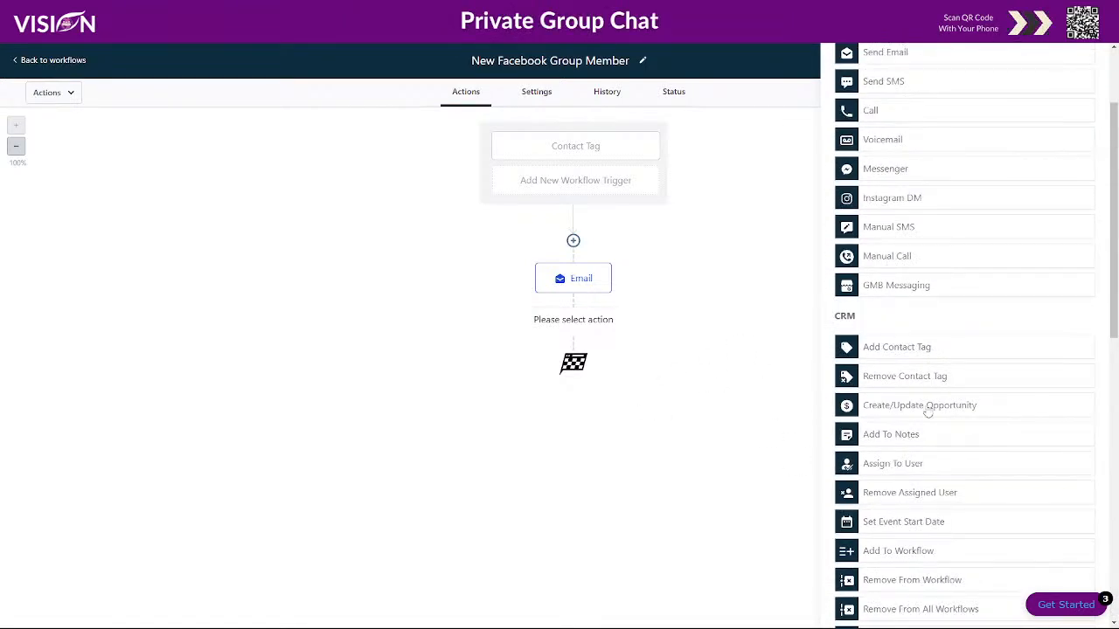
pyautogui.scroll(3, 982, 347)
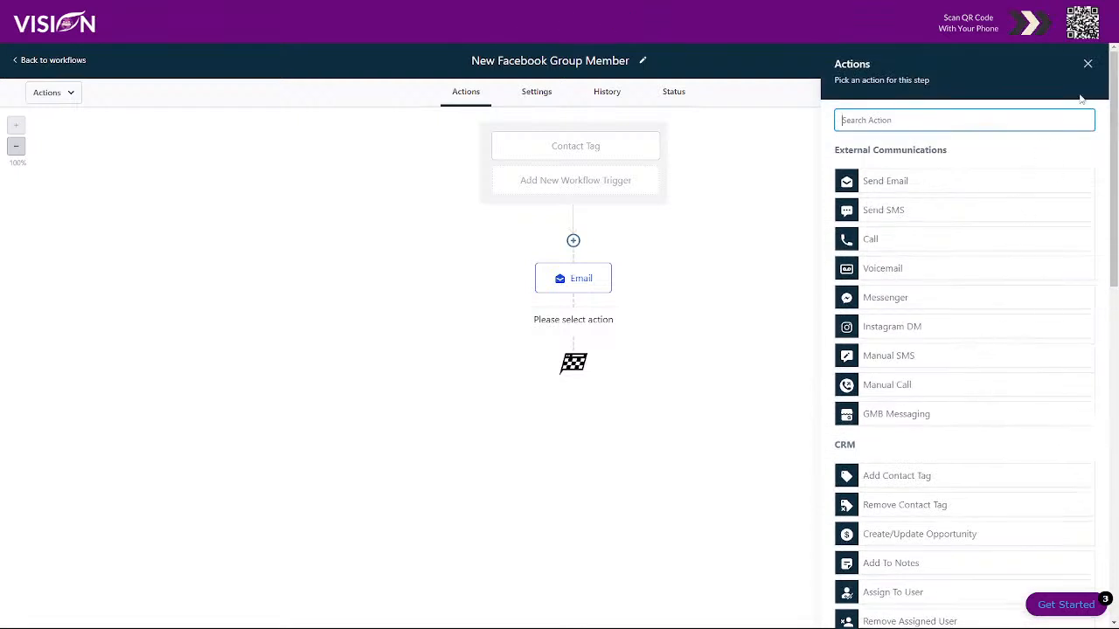
pyautogui.click(1087, 65)
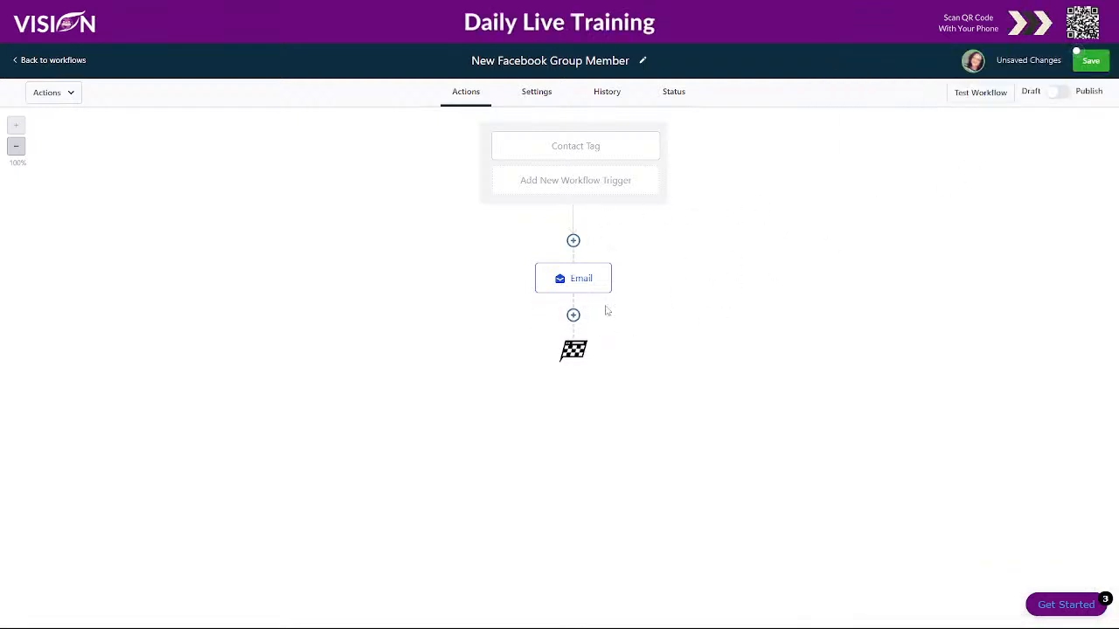
pyautogui.click(1096, 64)
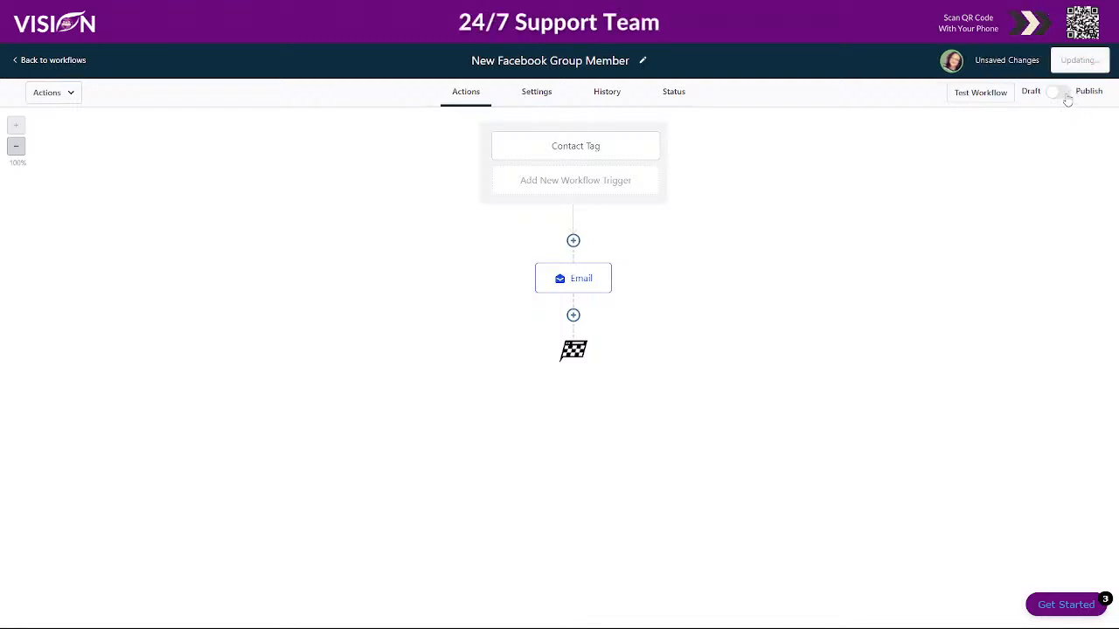
pyautogui.click(1065, 96)
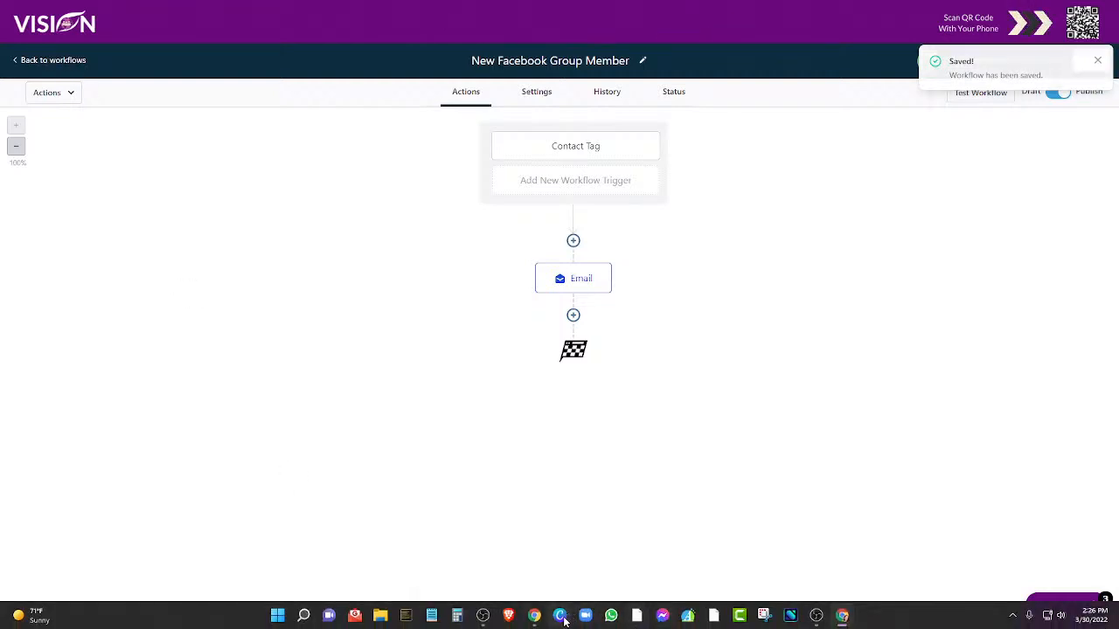
# - Let Group Monkey automate member requests for the Digital Marketing For Beginners Facebook group
pyautogui.moveTo(560, 616)
pyautogui.click(529, 572)
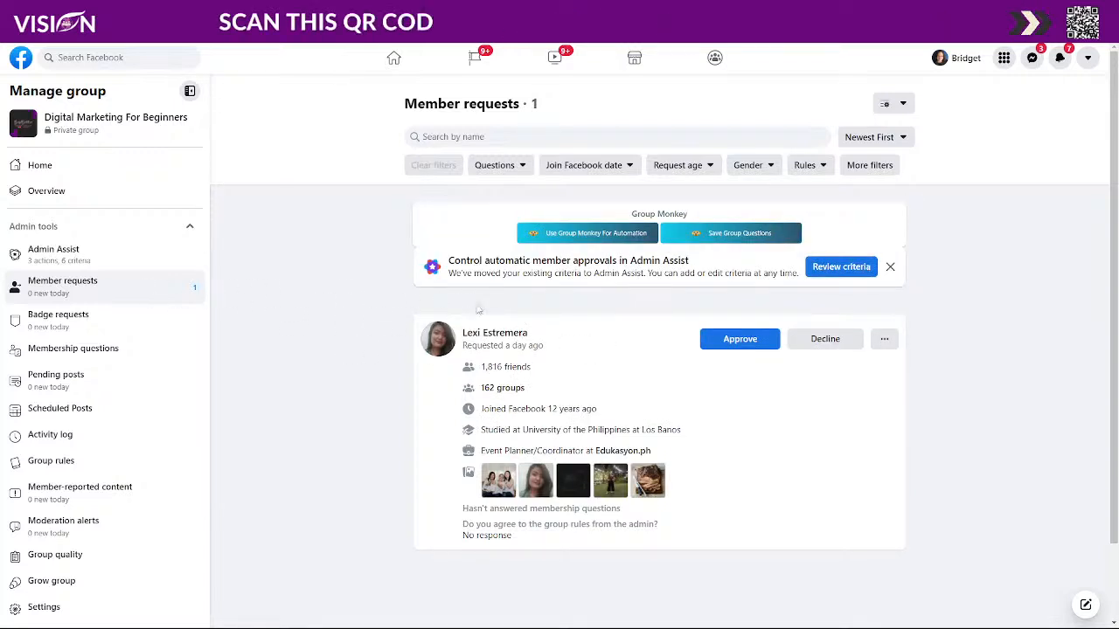
pyautogui.click(575, 234)
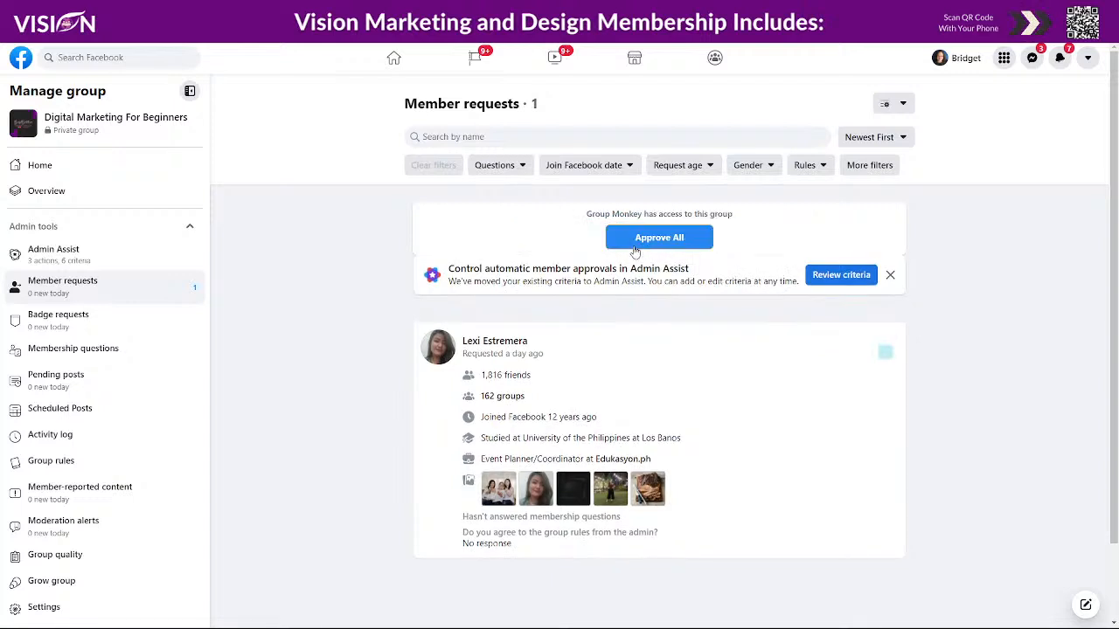
# - Start Approve All, keeping Don't Approve for requests with invalid emails
pyautogui.click(661, 247)
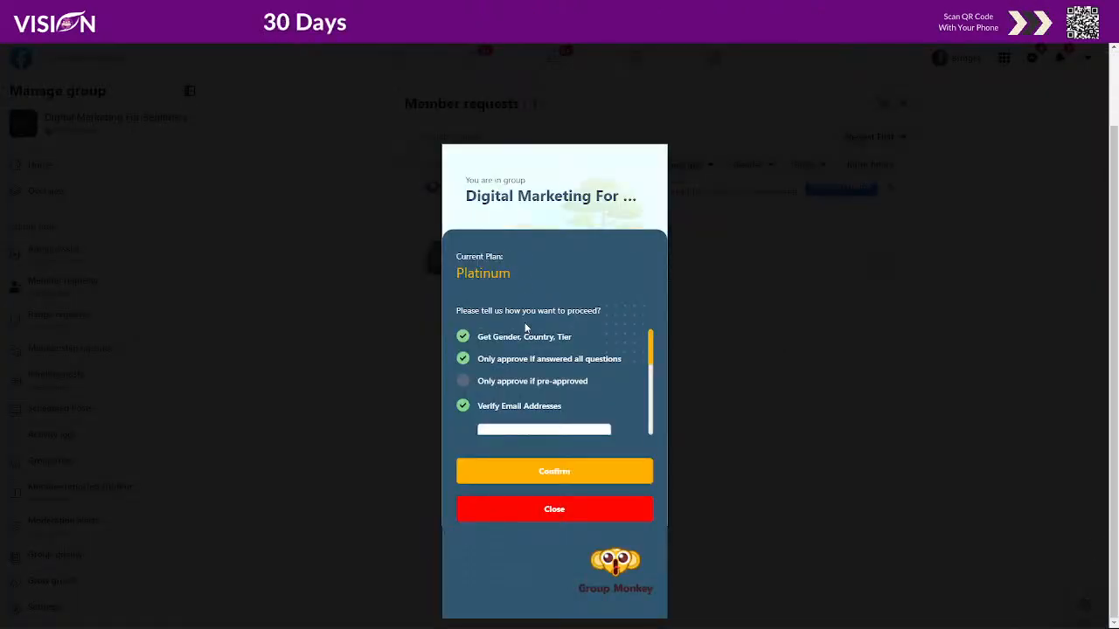
pyautogui.scroll(-3, 535, 385)
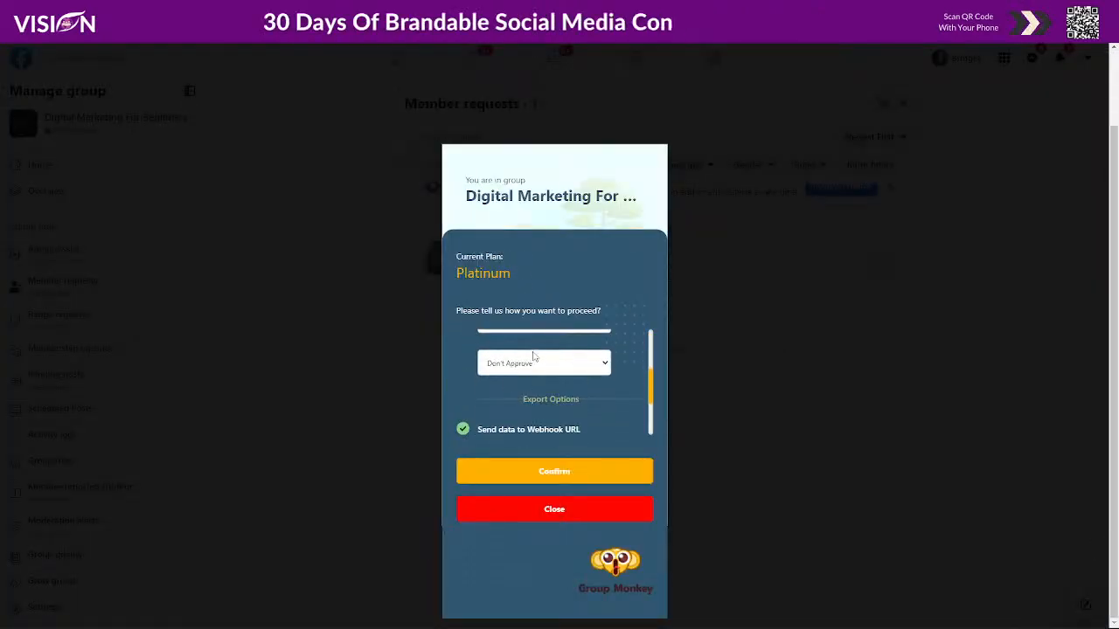
pyautogui.scroll(1, 530, 380)
pyautogui.click(528, 378)
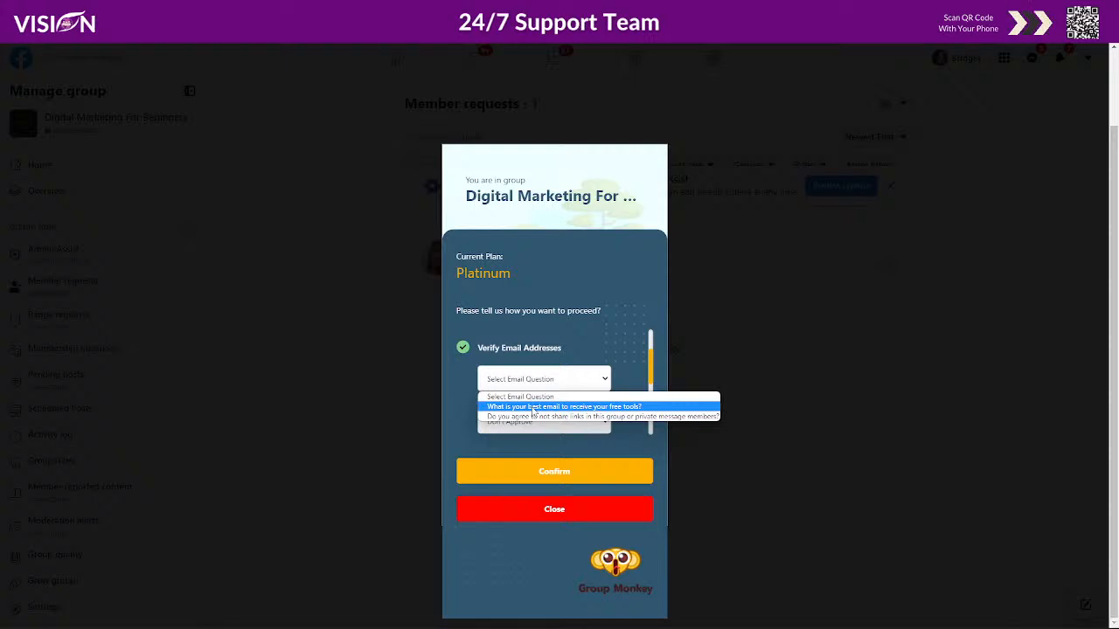
pyautogui.click(494, 374)
pyautogui.click(527, 421)
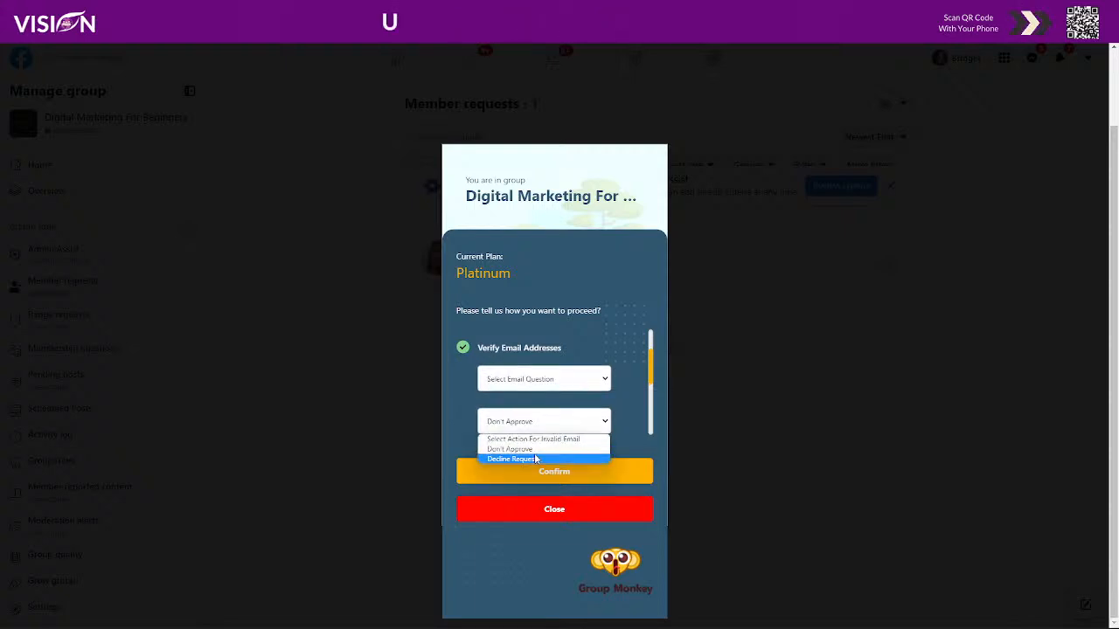
pyautogui.click(524, 449)
# - Send the exported member data to the Test webhook and confirm
pyautogui.scroll(-3, 568, 432)
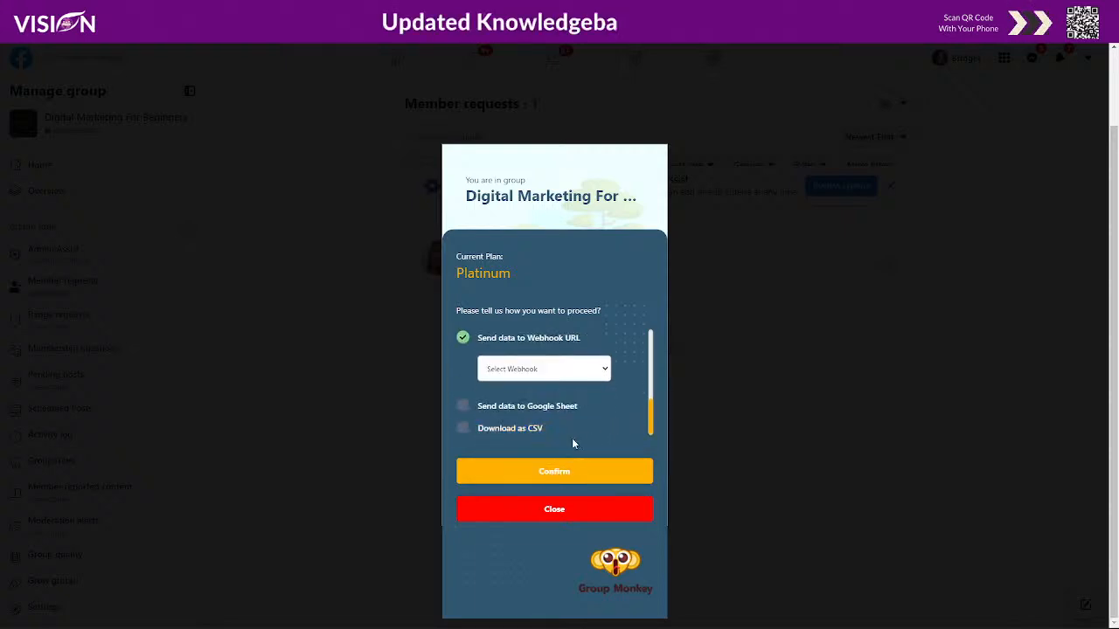
pyautogui.click(535, 377)
pyautogui.click(524, 397)
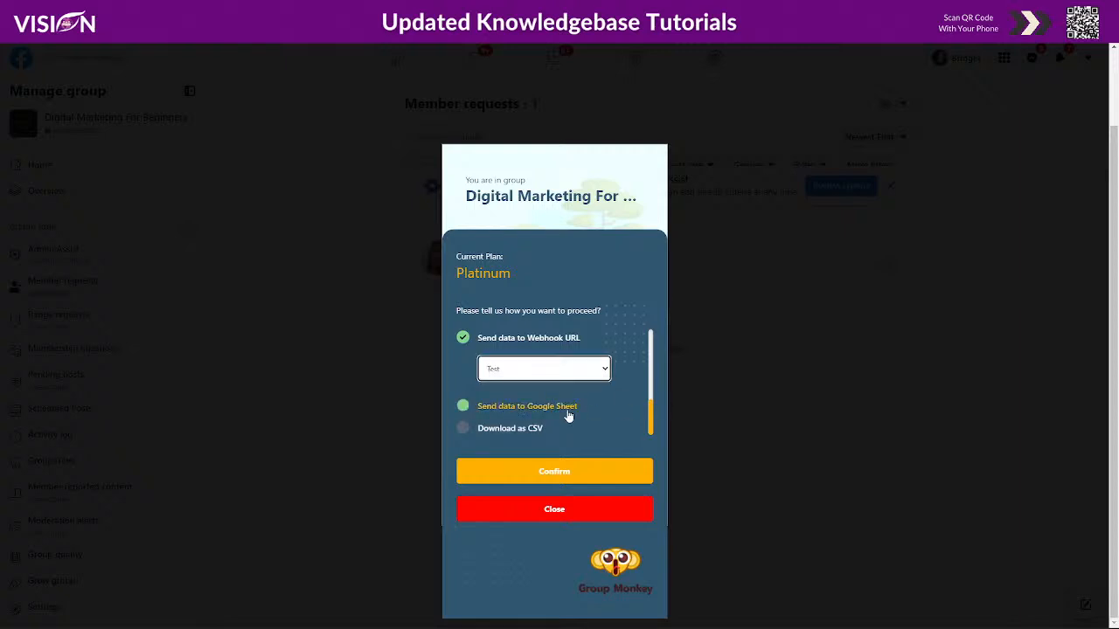
pyautogui.scroll(1, 577, 411)
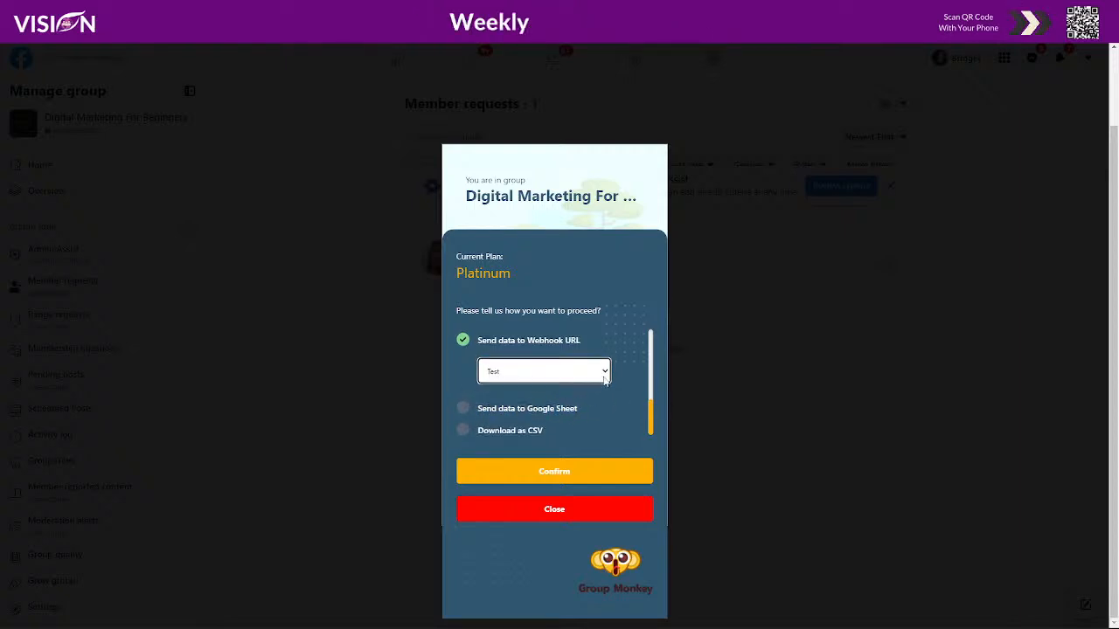
pyautogui.click(598, 465)
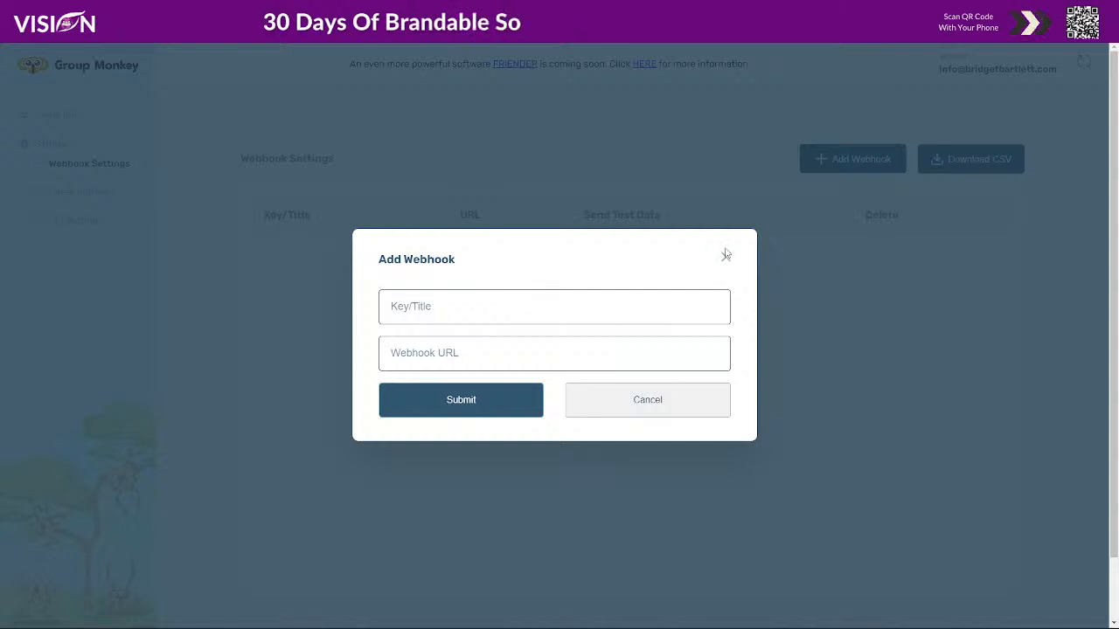
# - Cancel the Add Webhook form and go to the Group Info page
pyautogui.click(725, 254)
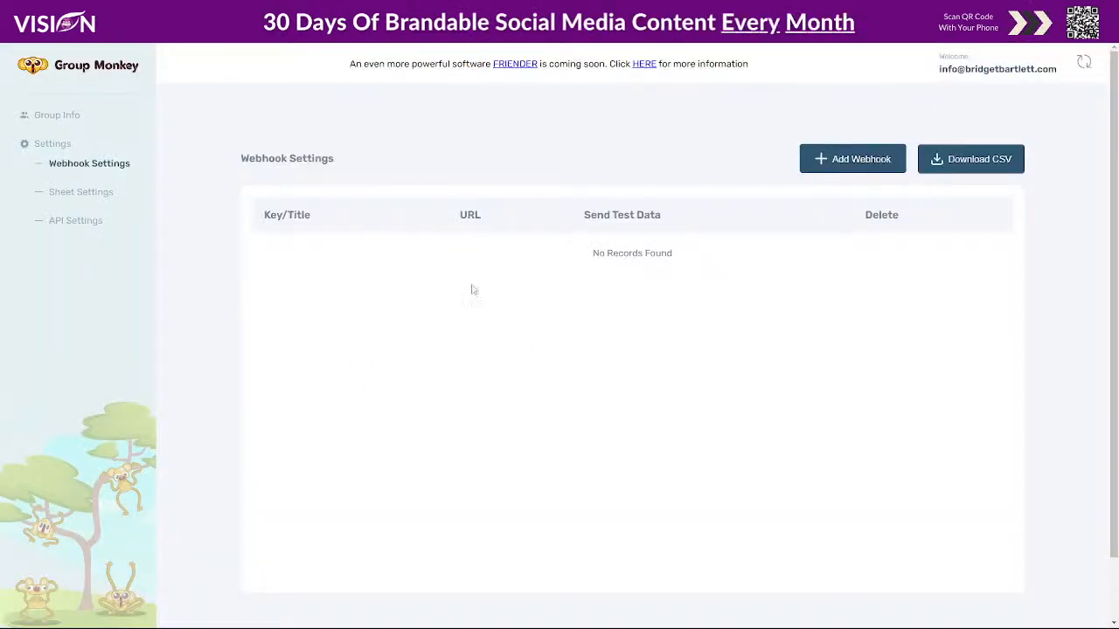
pyautogui.click(61, 115)
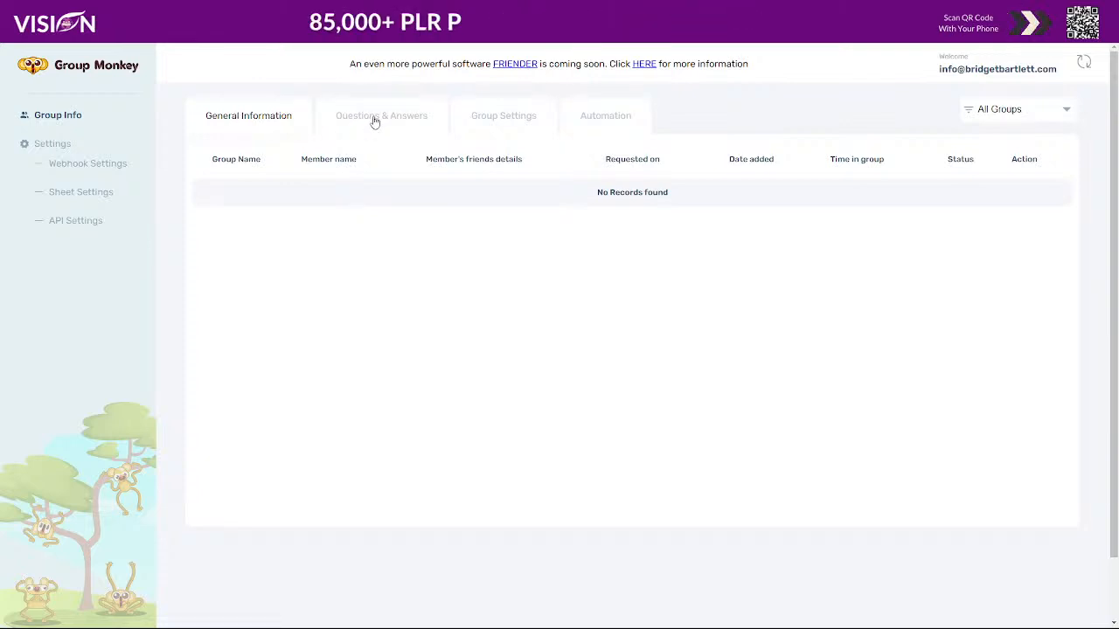
# - Filter to Digital Marketing For Beginners and open its Group Settings
pyautogui.click(1005, 109)
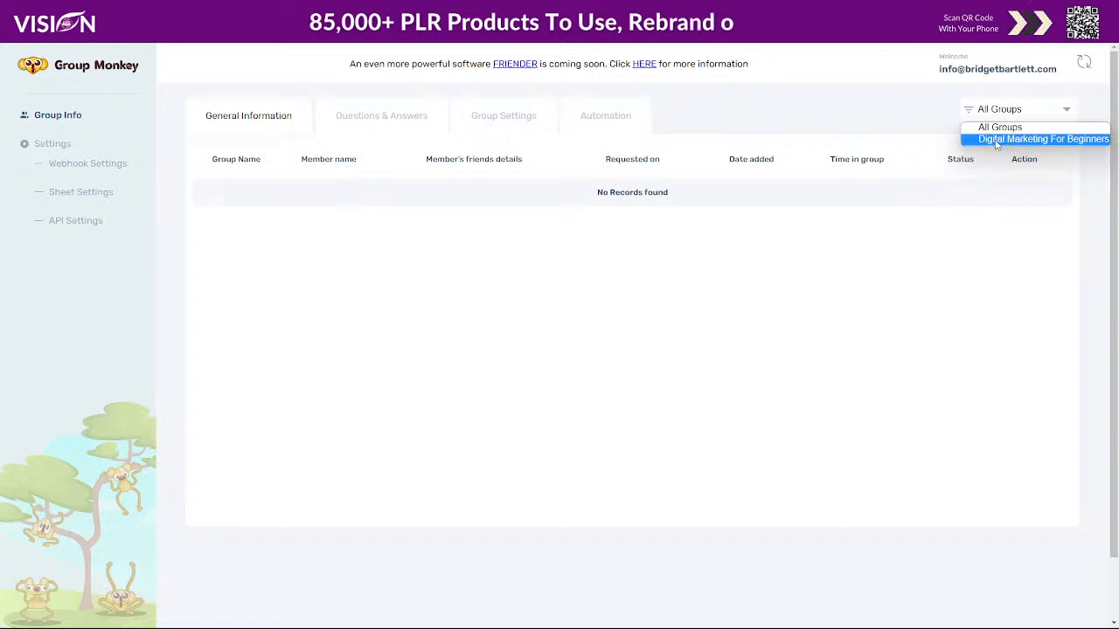
pyautogui.click(996, 140)
pyautogui.click(385, 119)
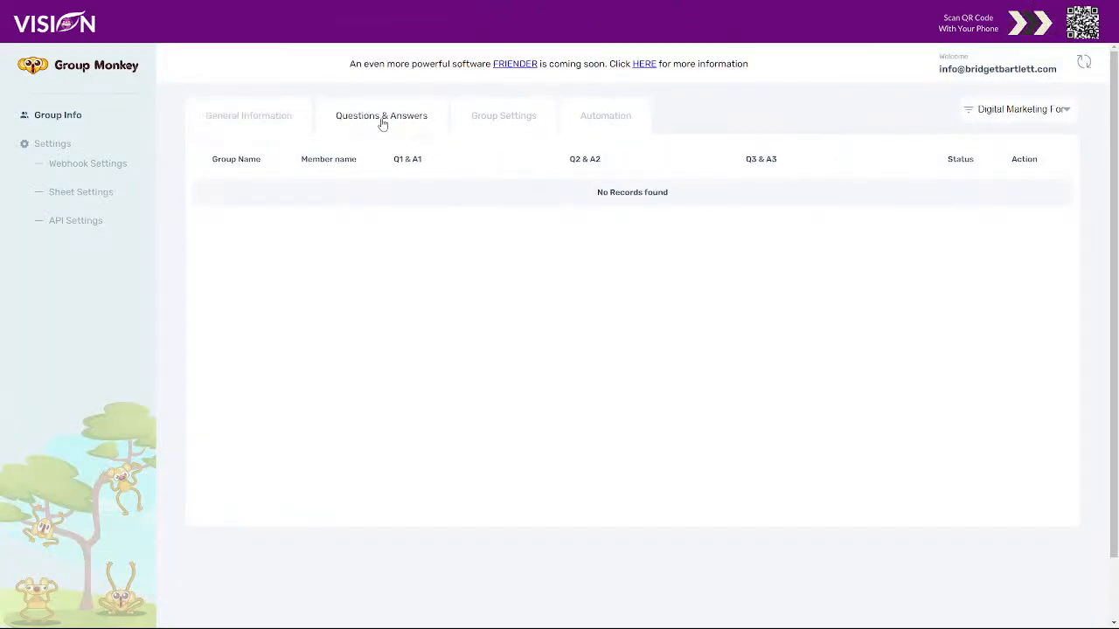
pyautogui.click(511, 121)
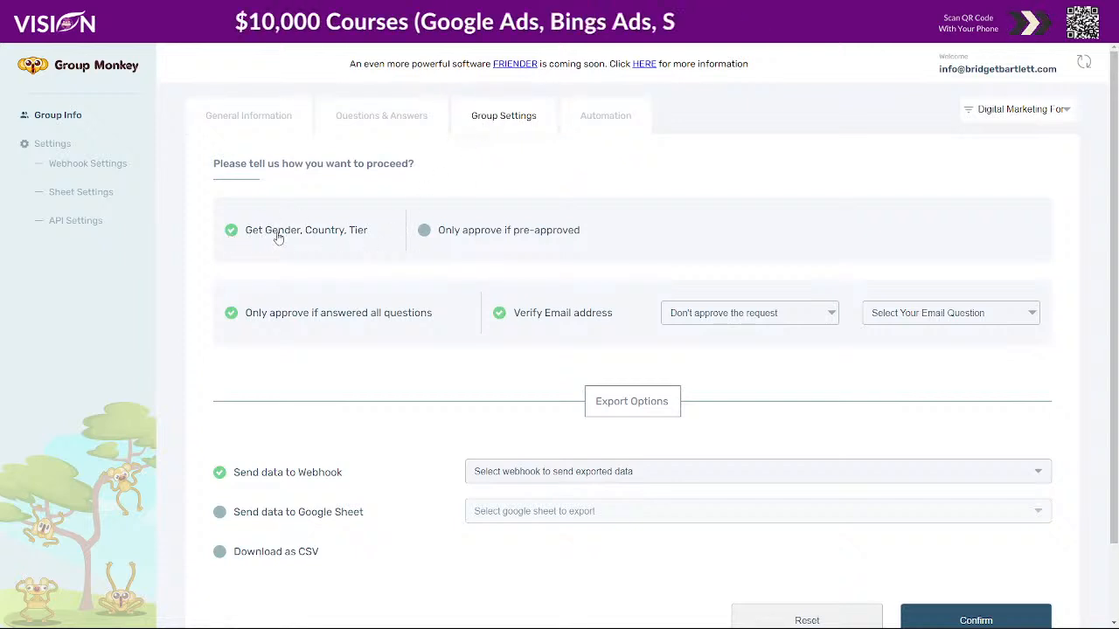
# - Tick 'Only approve if pre-approved' and review the pre-approval sheet and email question options
pyautogui.click(424, 231)
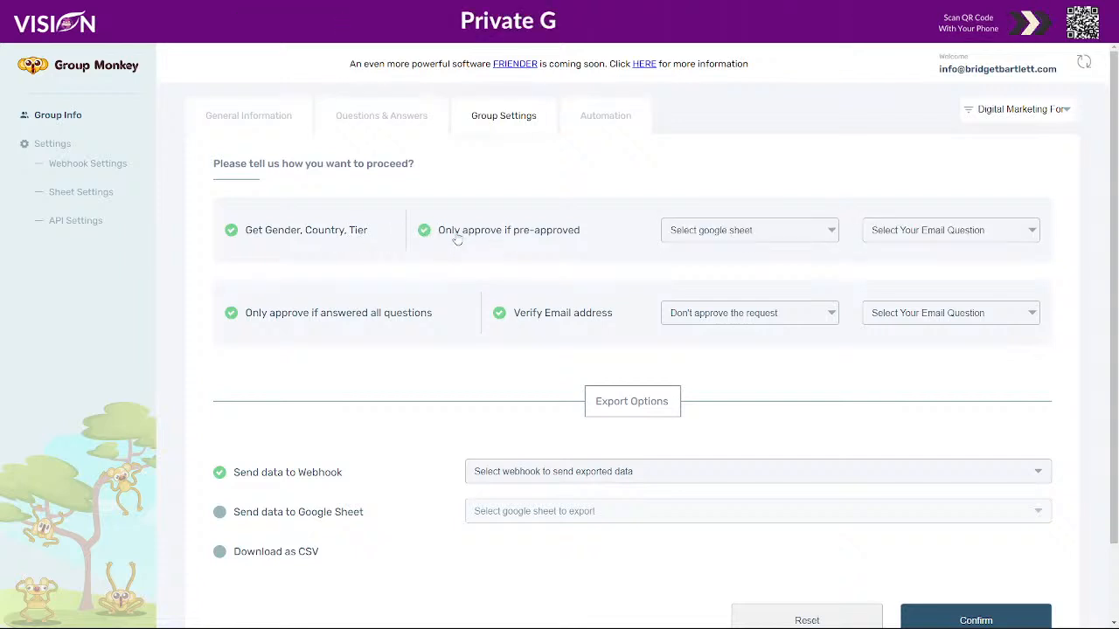
pyautogui.click(708, 235)
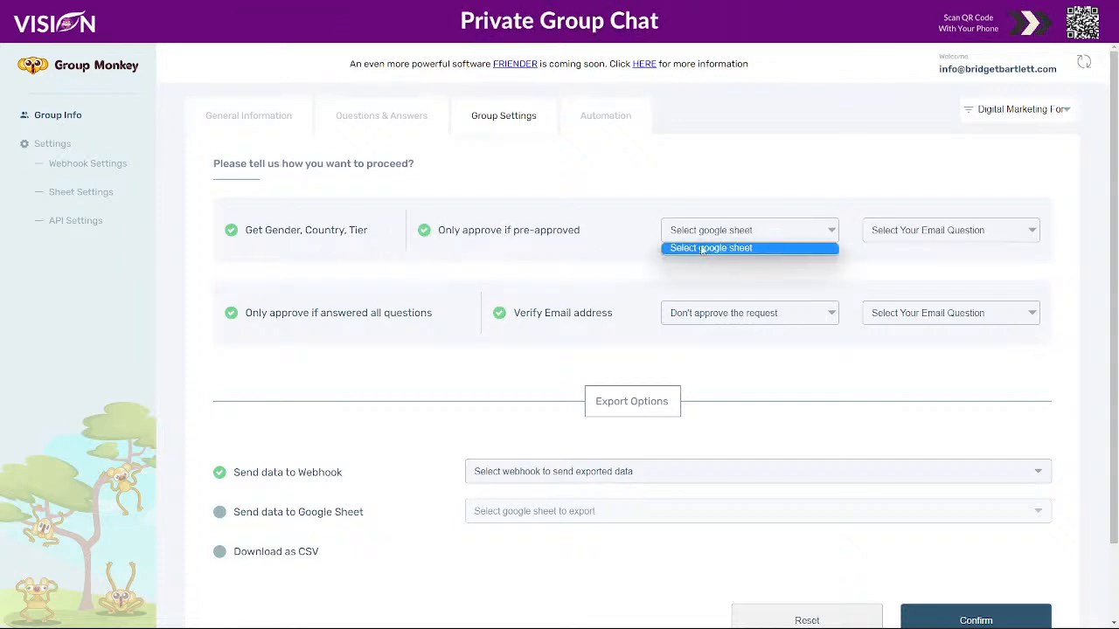
pyautogui.click(900, 237)
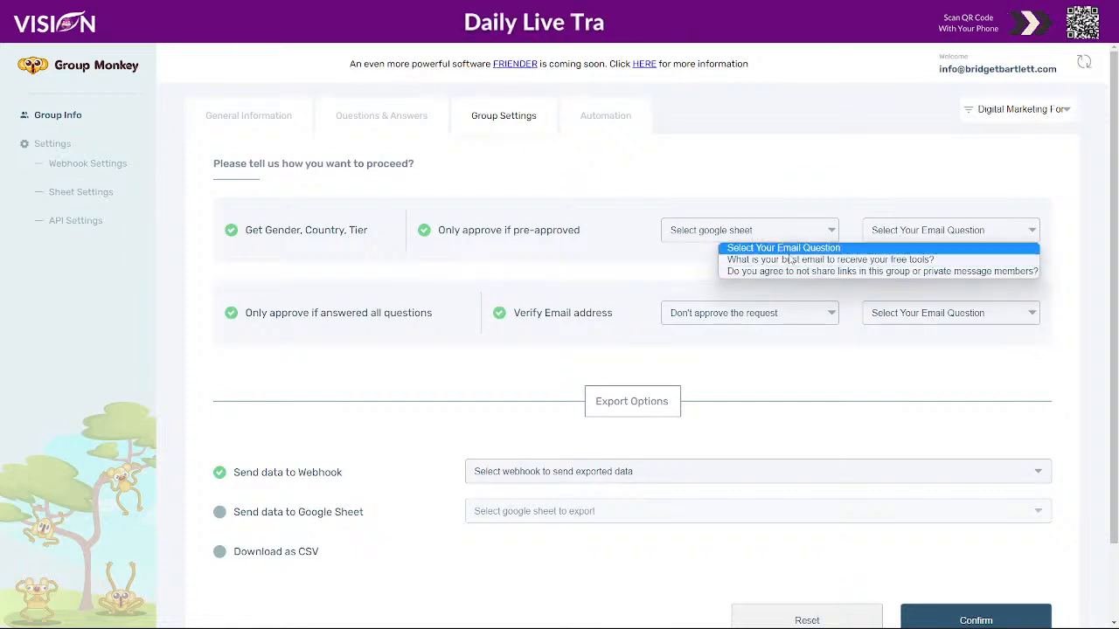
pyautogui.moveTo(780, 183); pyautogui.dragTo(210, 325)
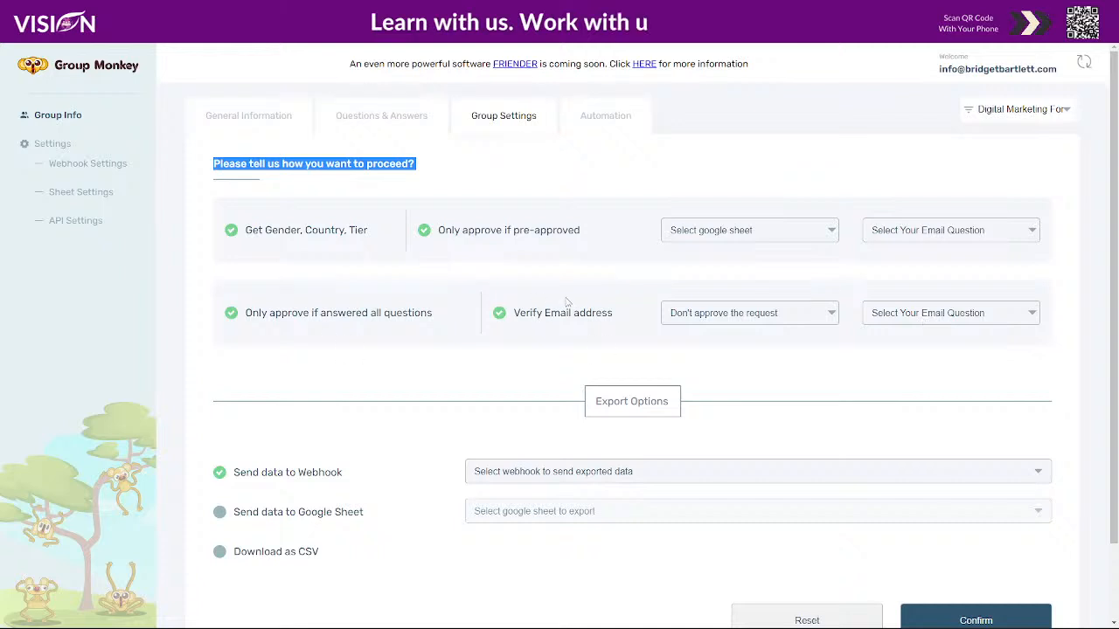
# - Decline requests whose best-email answer fails verification, and send data to the Test webhook
pyautogui.click(774, 316)
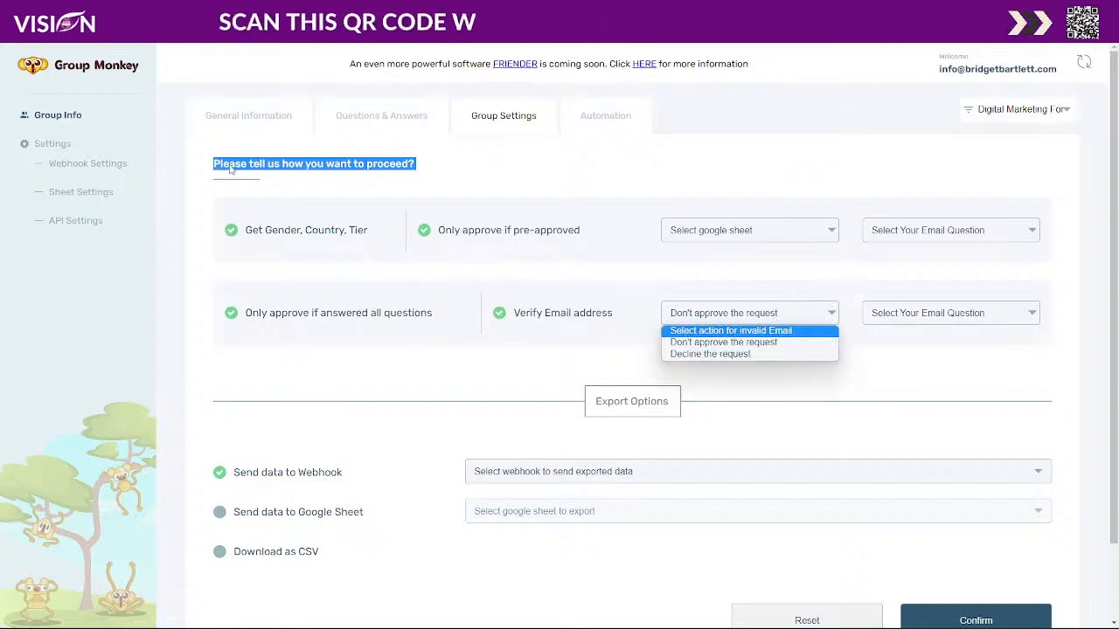
pyautogui.click(724, 354)
pyautogui.click(952, 318)
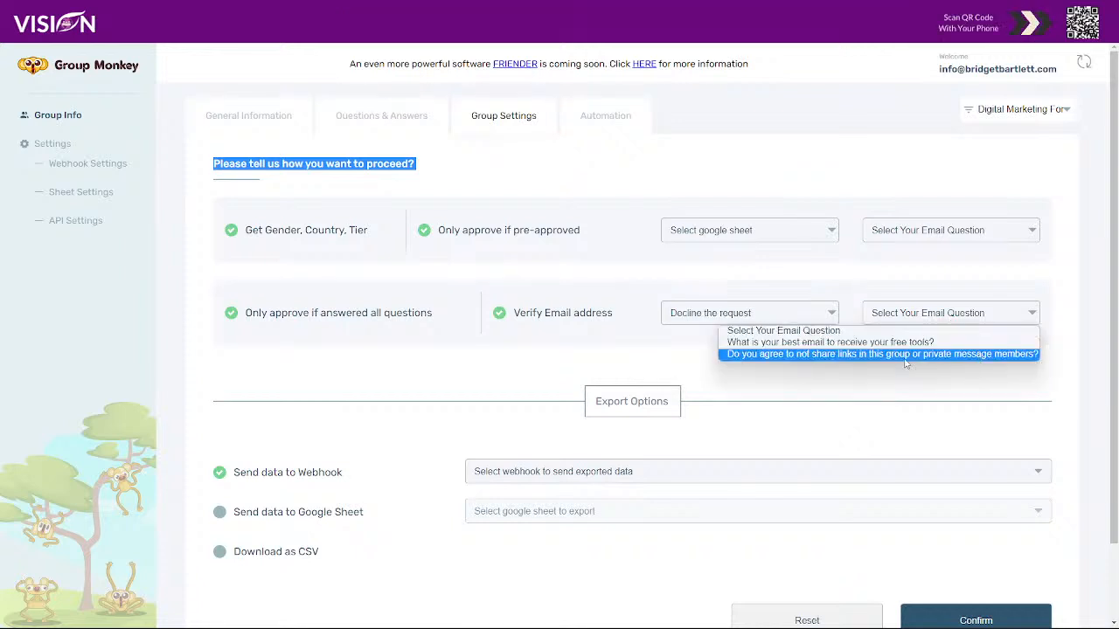
pyautogui.click(817, 343)
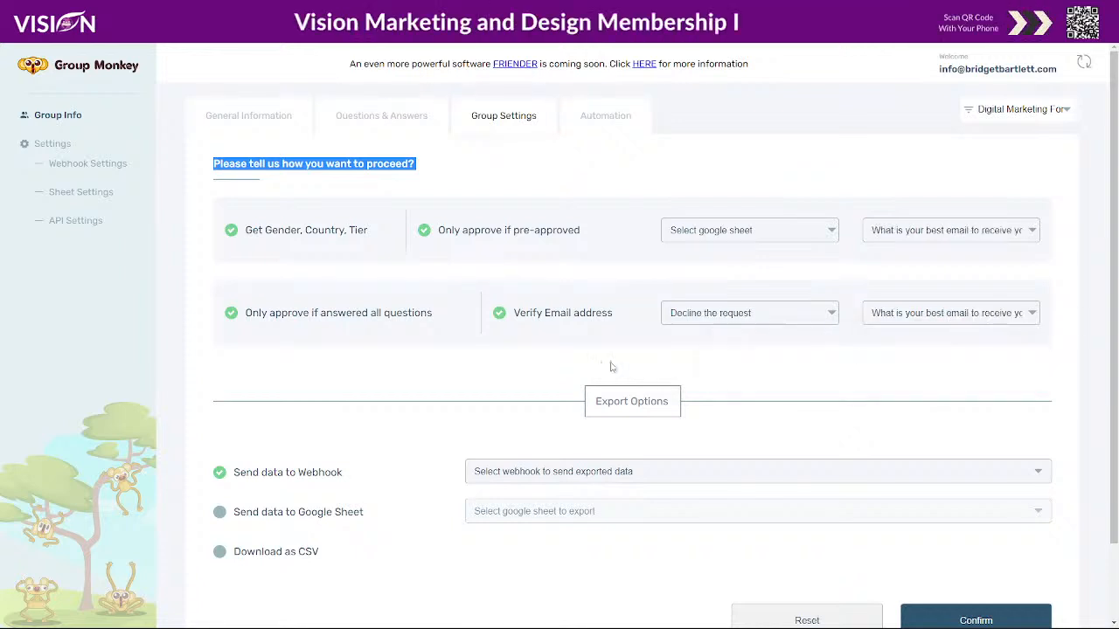
pyautogui.click(506, 476)
pyautogui.click(568, 499)
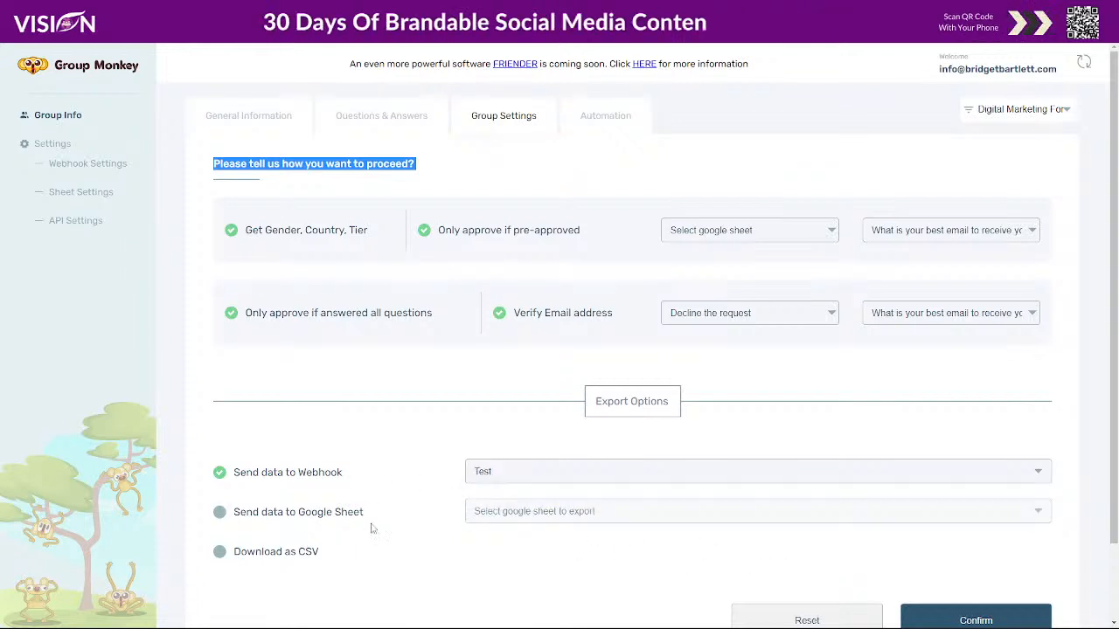
# - Enable export to the Group Monkey Google Sheet and attempt to save
pyautogui.click(219, 512)
pyautogui.click(528, 514)
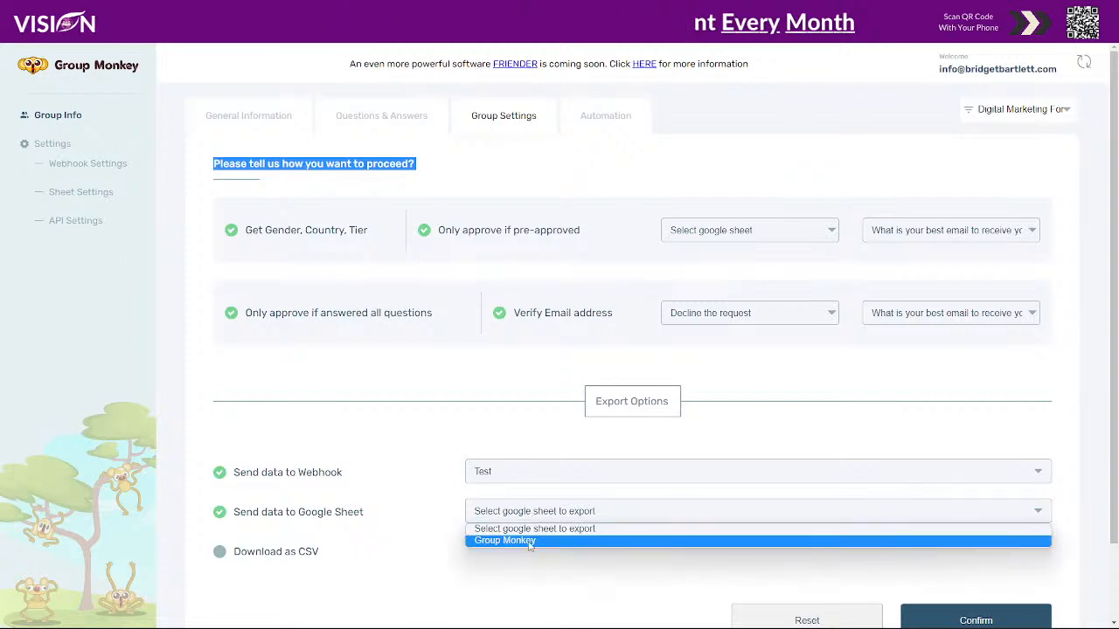
pyautogui.click(528, 541)
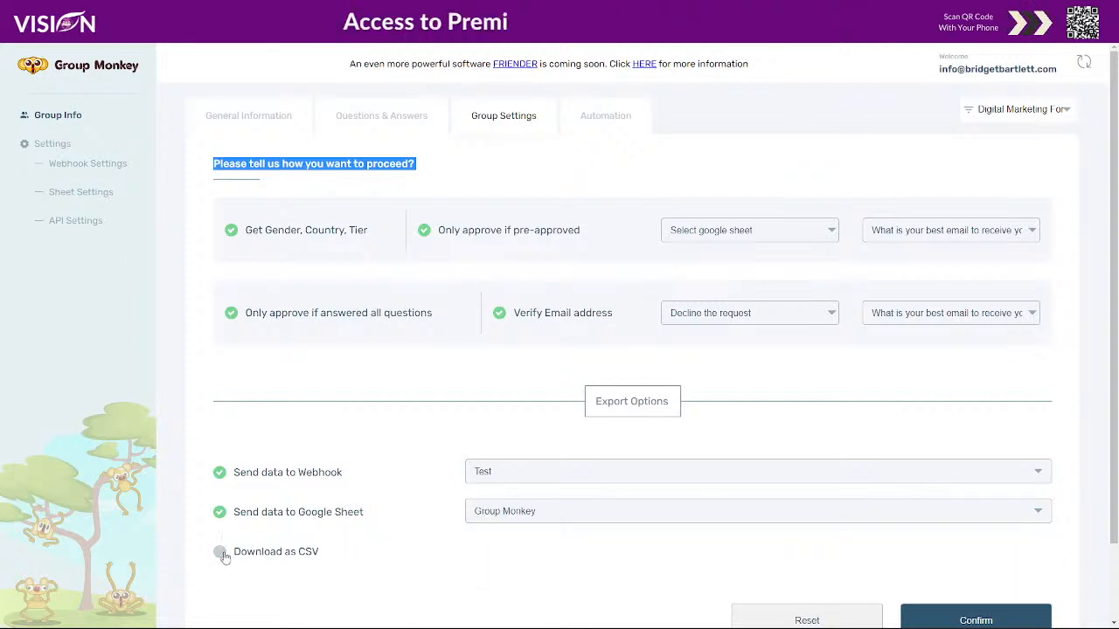
pyautogui.scroll(-1, 577, 533)
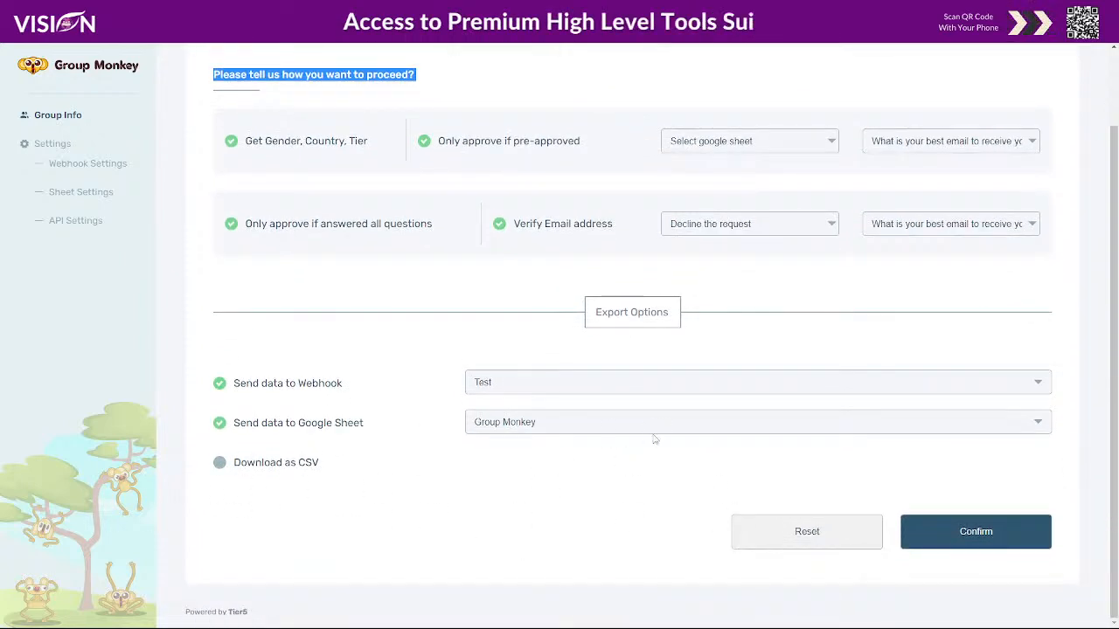
pyautogui.click(931, 533)
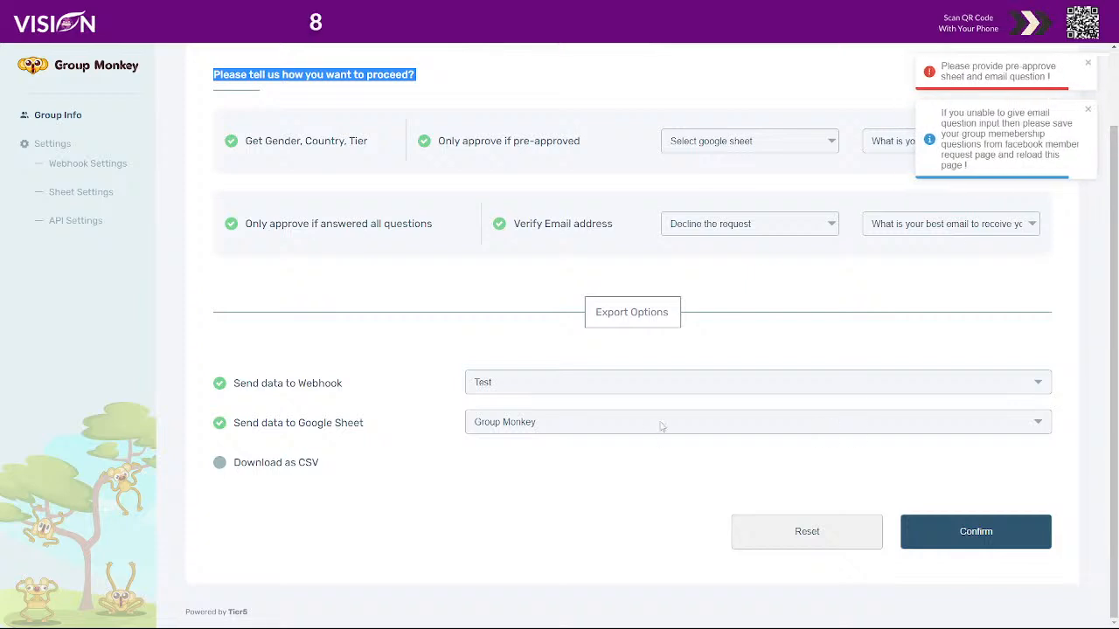
# - Turn off Google Sheet export and pre-approval, then save the group settings
pyautogui.scroll(1, 868, 253)
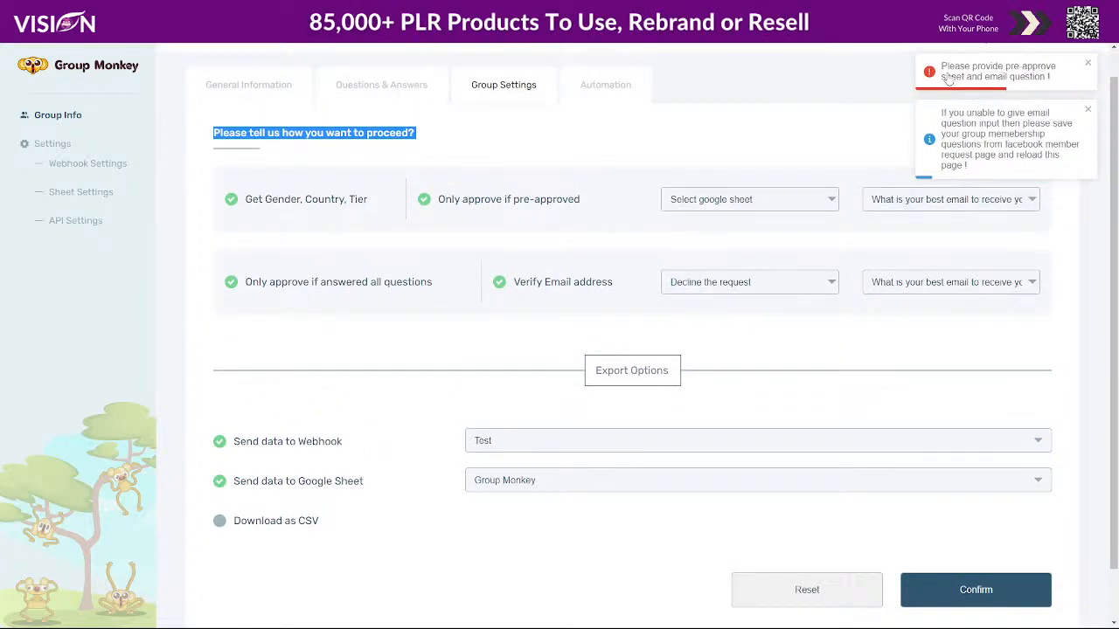
pyautogui.click(220, 482)
pyautogui.click(961, 592)
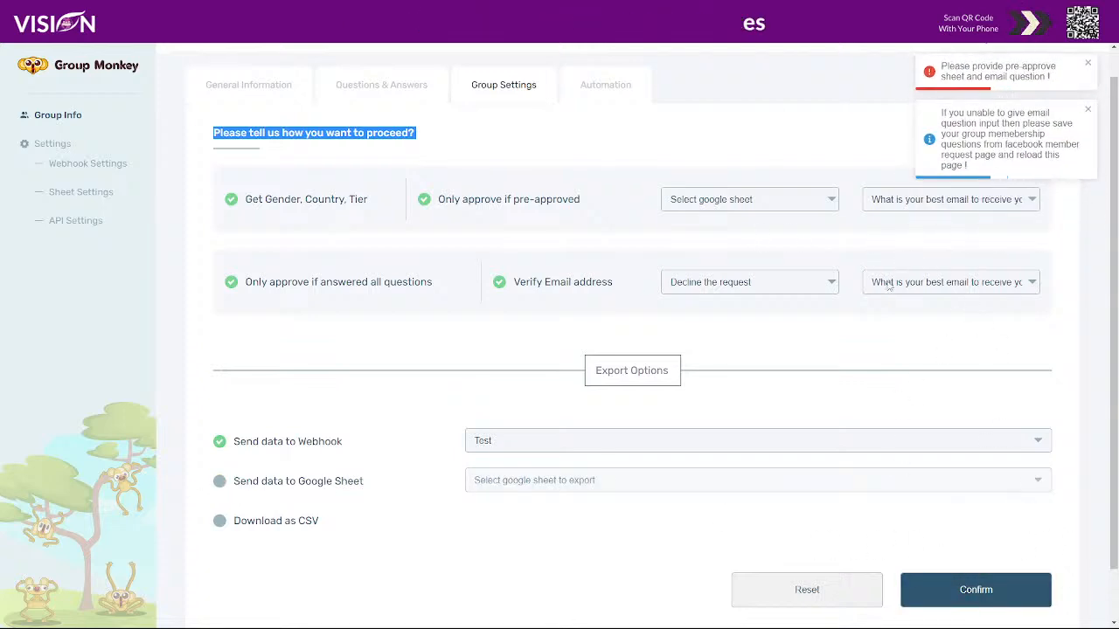
pyautogui.click(727, 199)
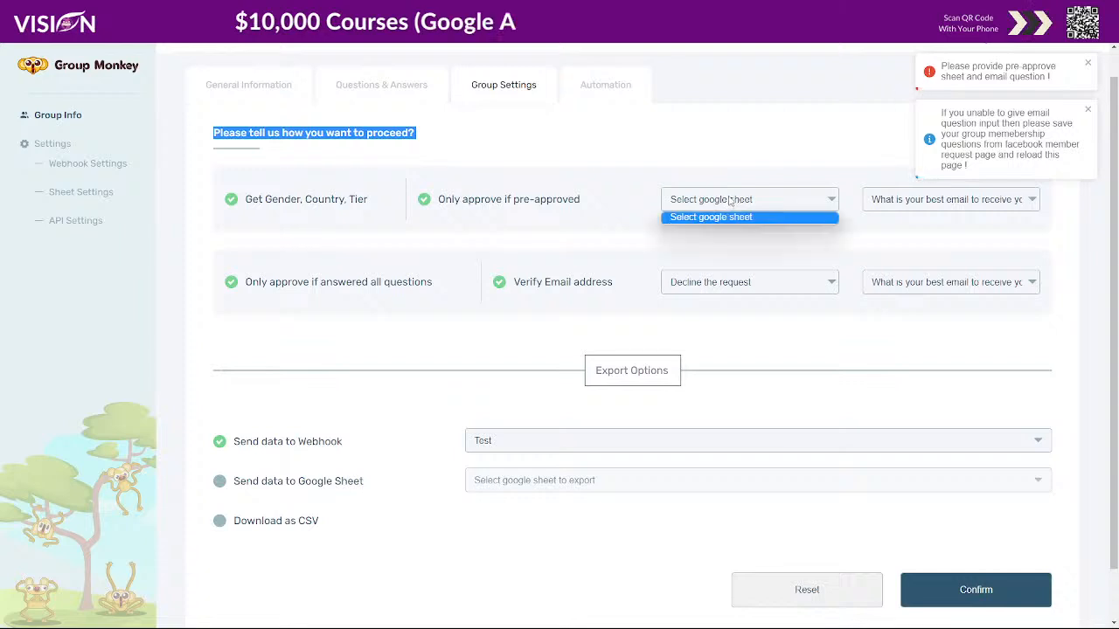
pyautogui.click(708, 218)
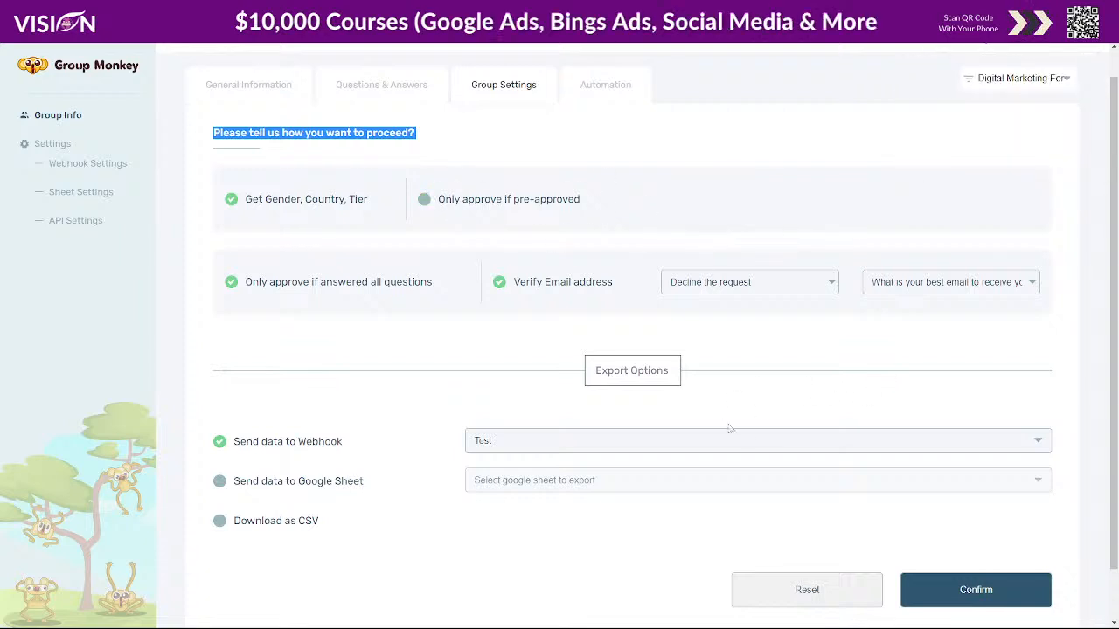
pyautogui.click(976, 591)
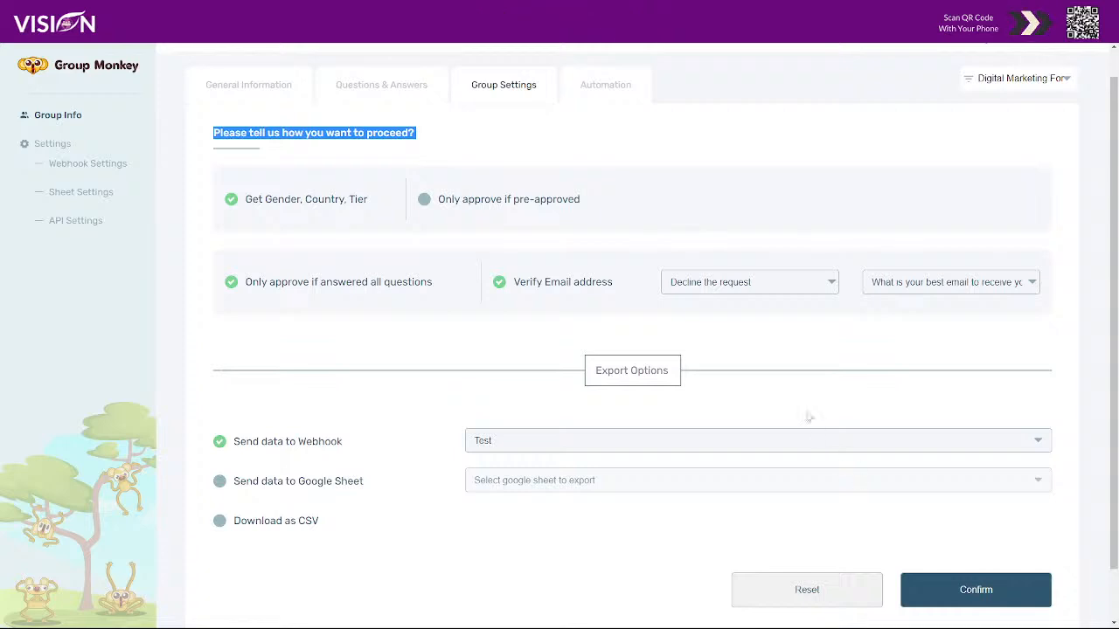
# - Start a new automation for Digital Marketing For Beginners with type Comment Post
pyautogui.click(611, 88)
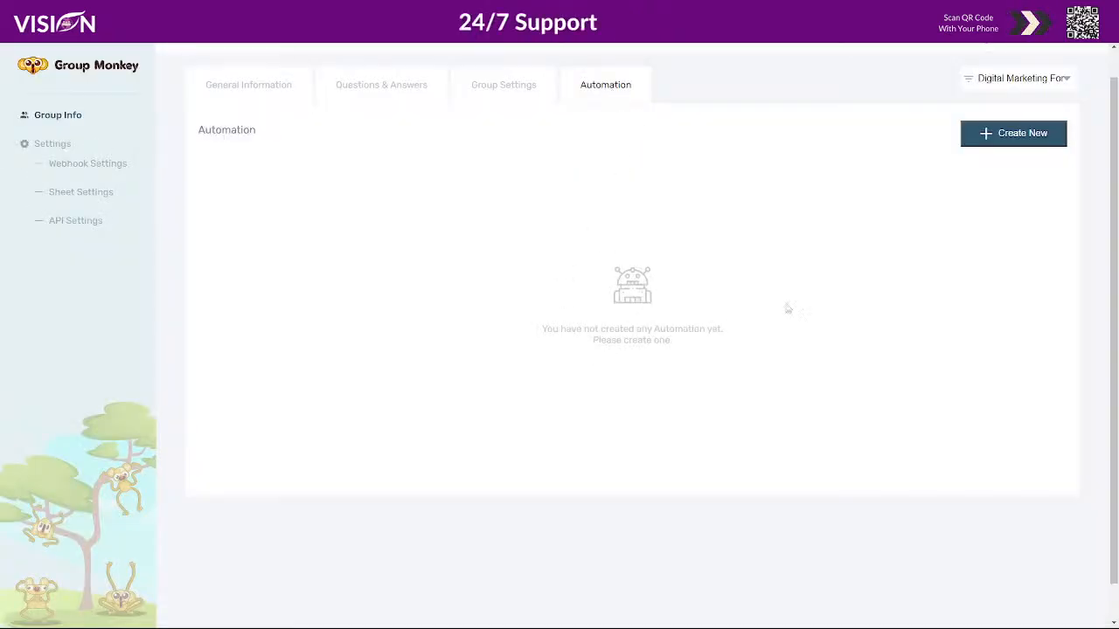
pyautogui.click(1011, 135)
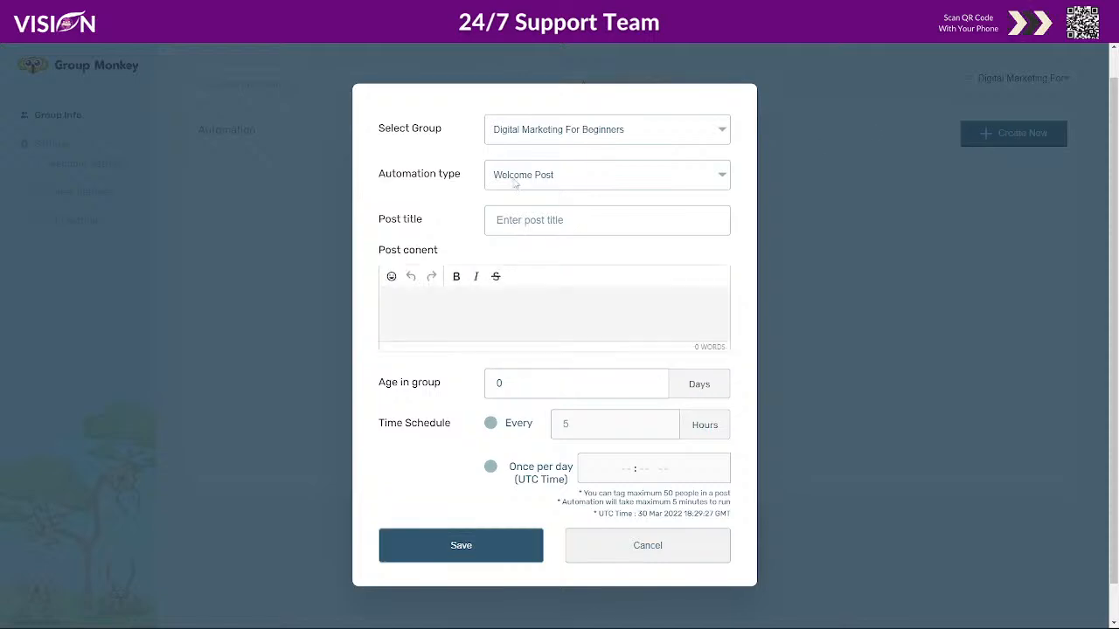
pyautogui.click(518, 131)
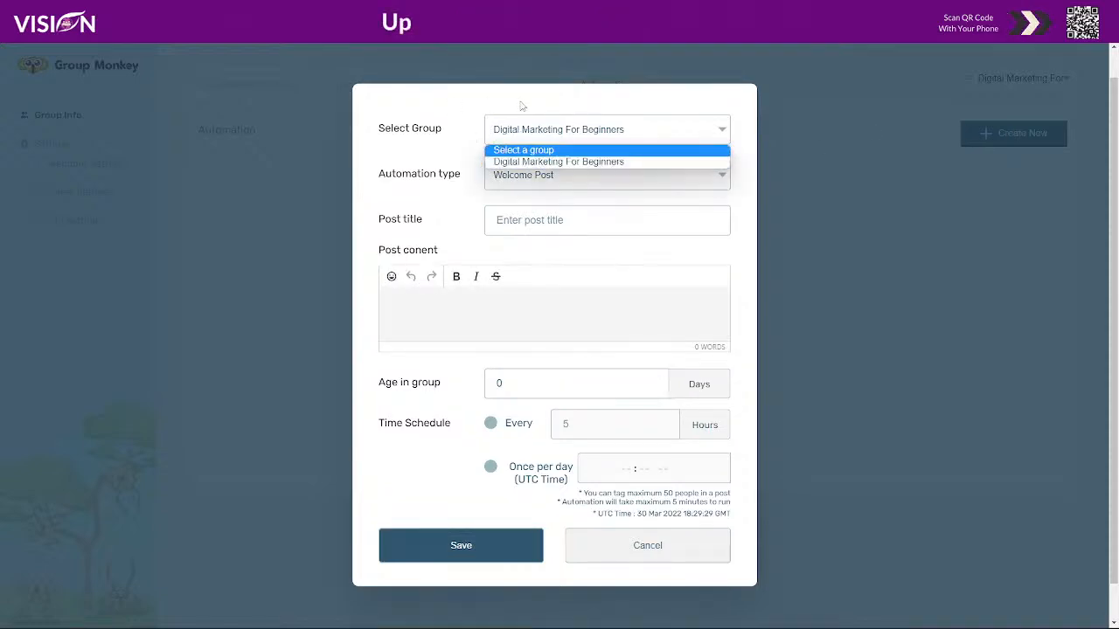
pyautogui.click(533, 161)
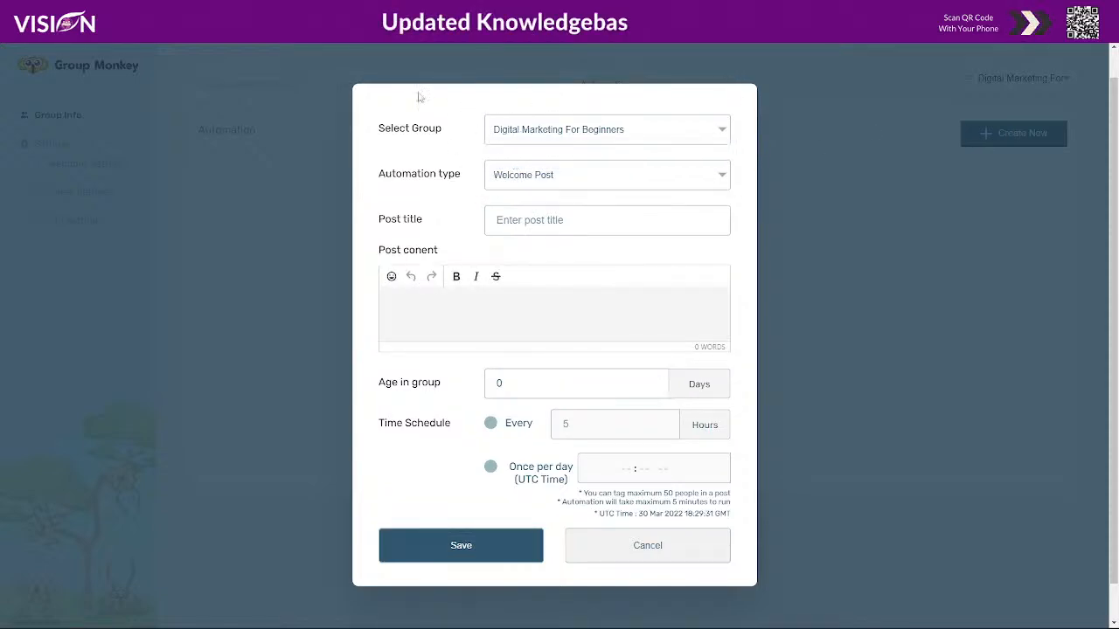
pyautogui.click(543, 178)
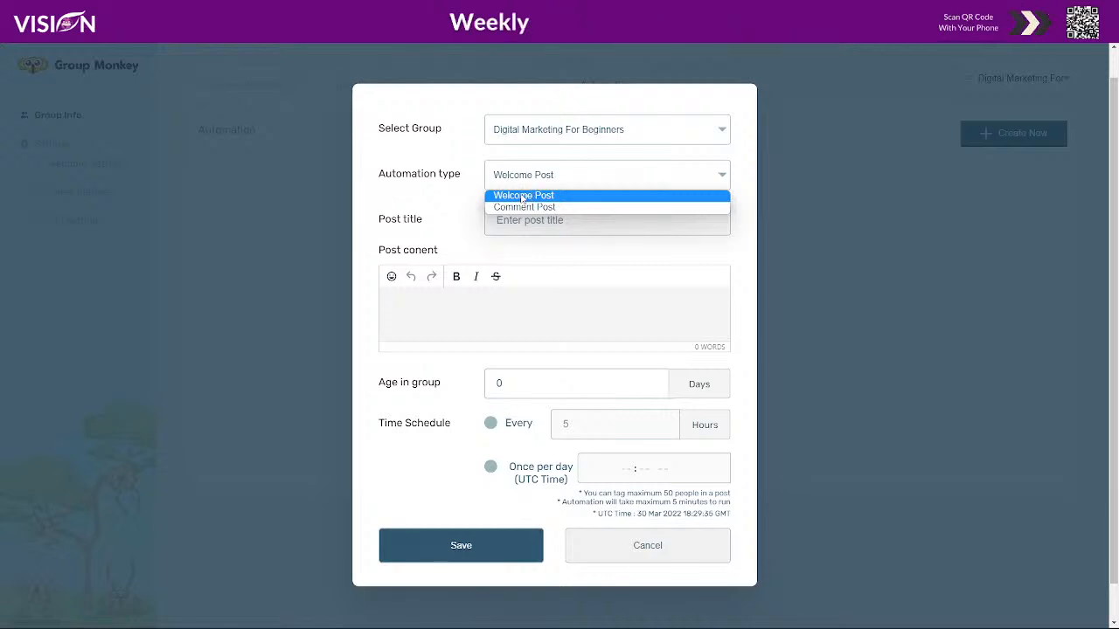
pyautogui.click(514, 208)
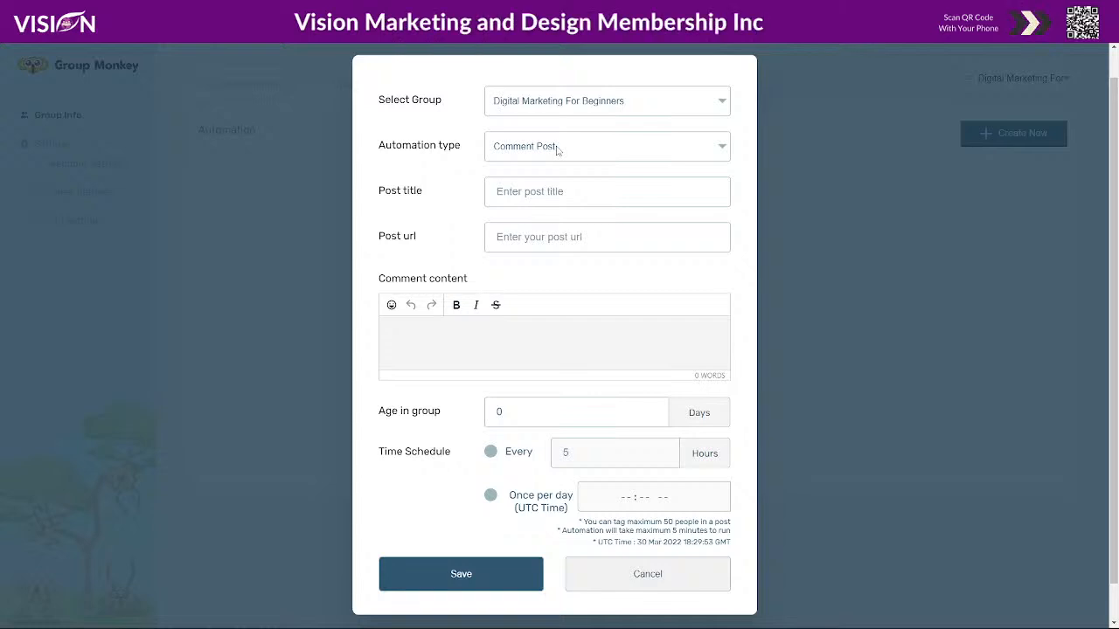
# - Look at Comment Post's post URL field, then switch the type back to Welcome Post
pyautogui.click(512, 144)
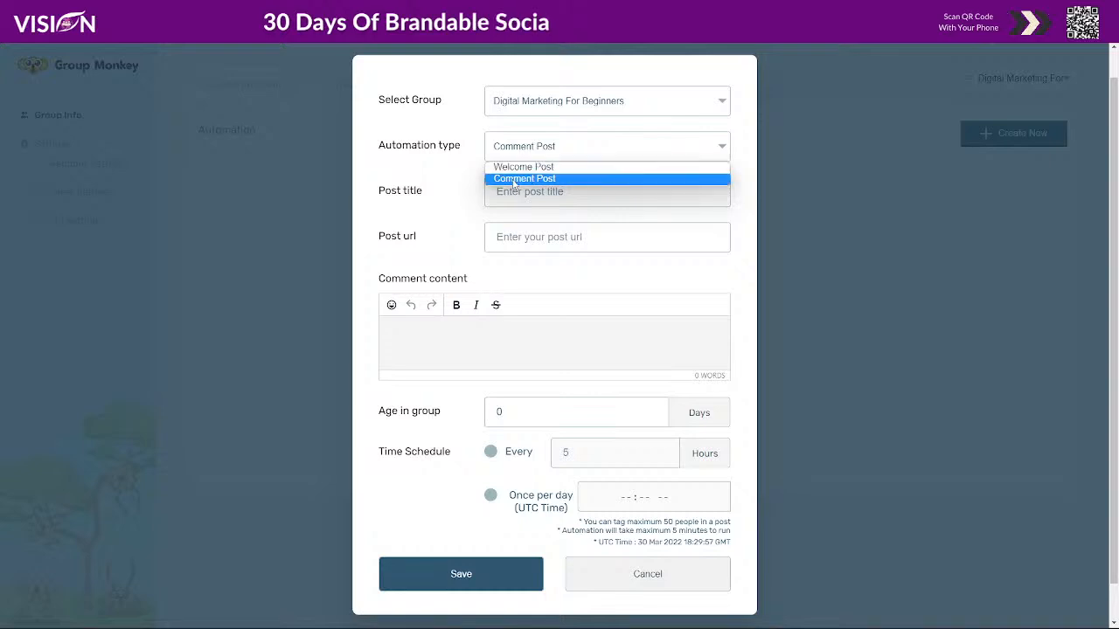
pyautogui.click(524, 178)
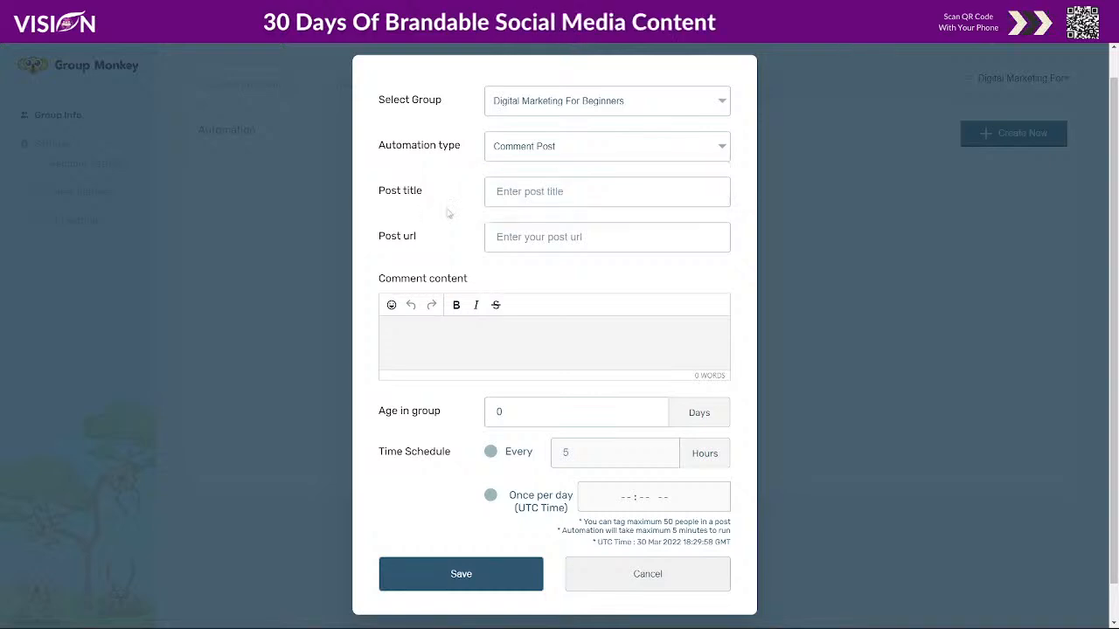
pyautogui.click(498, 237)
pyautogui.click(543, 146)
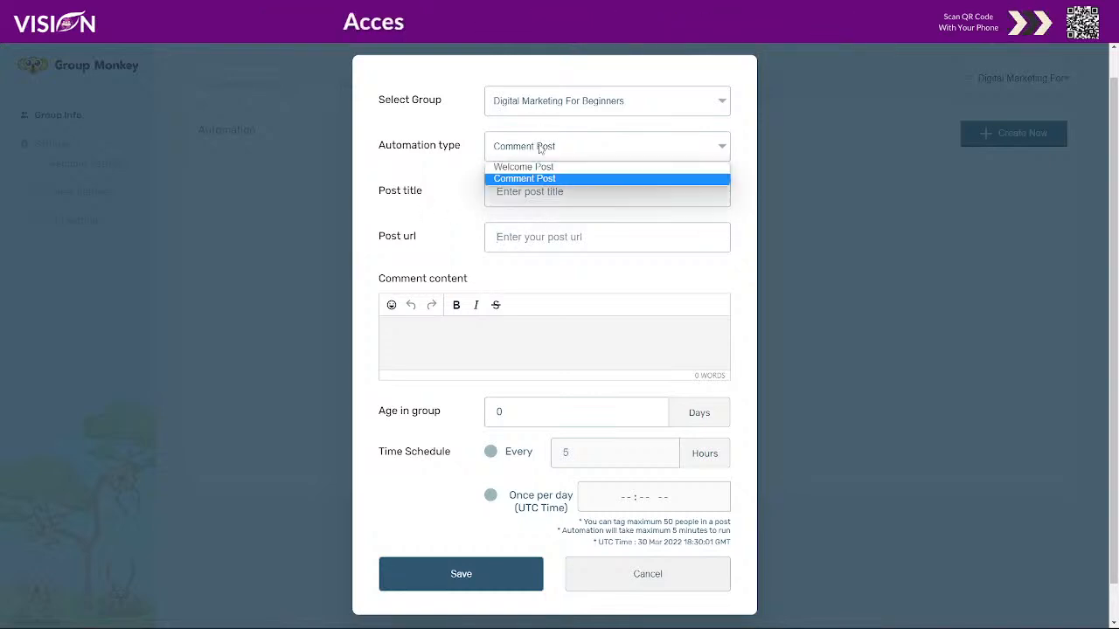
pyautogui.click(529, 166)
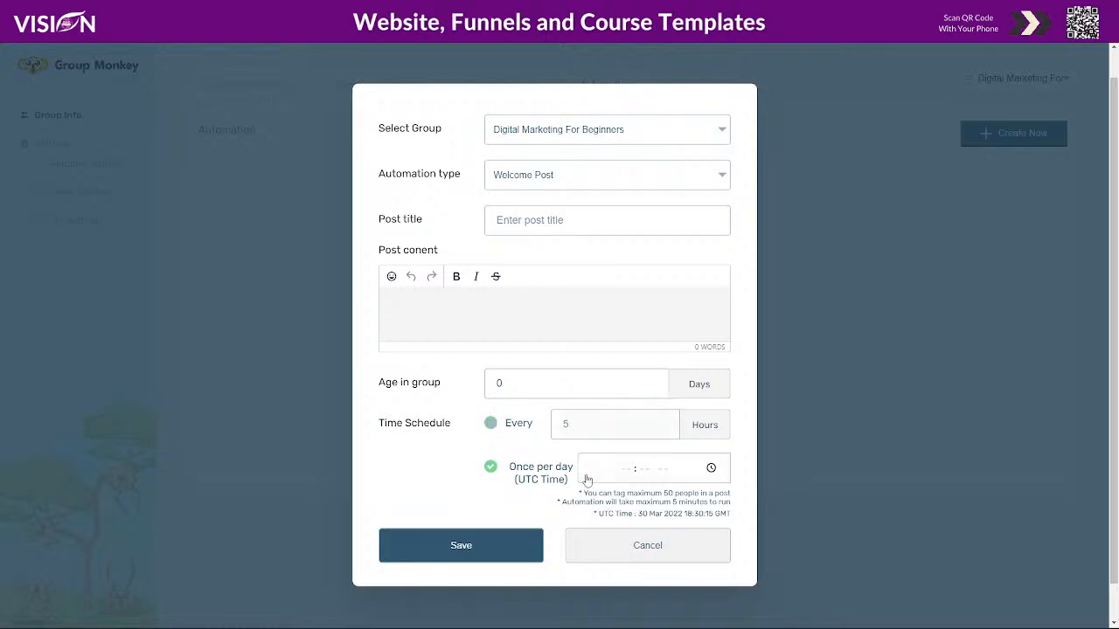
pyautogui.scroll(-1, 560, 463)
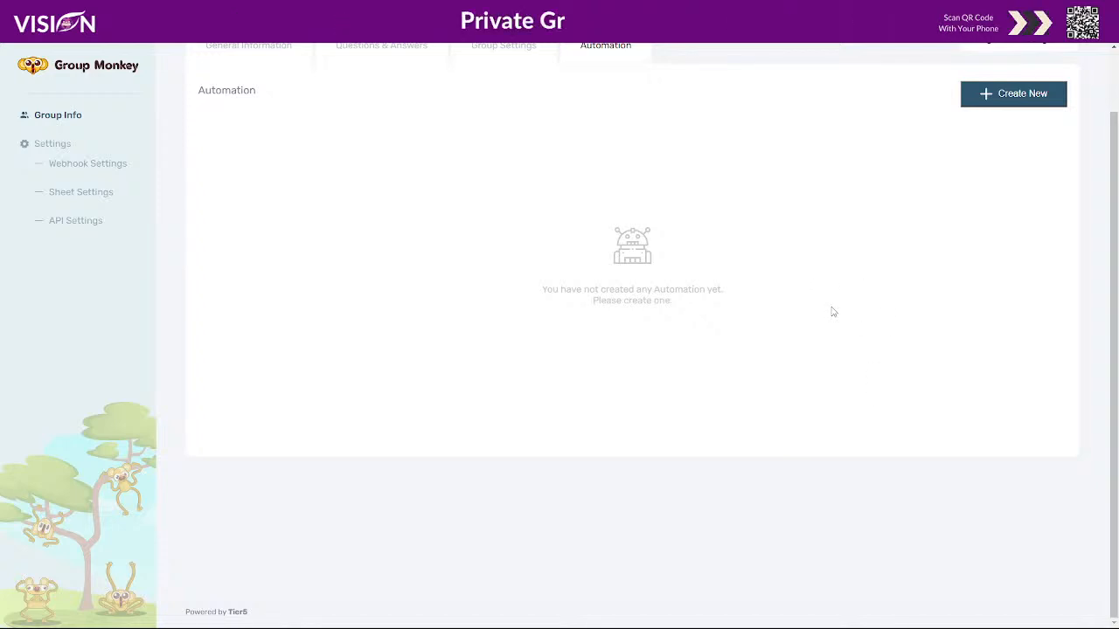
pyautogui.scroll(1, 584, 314)
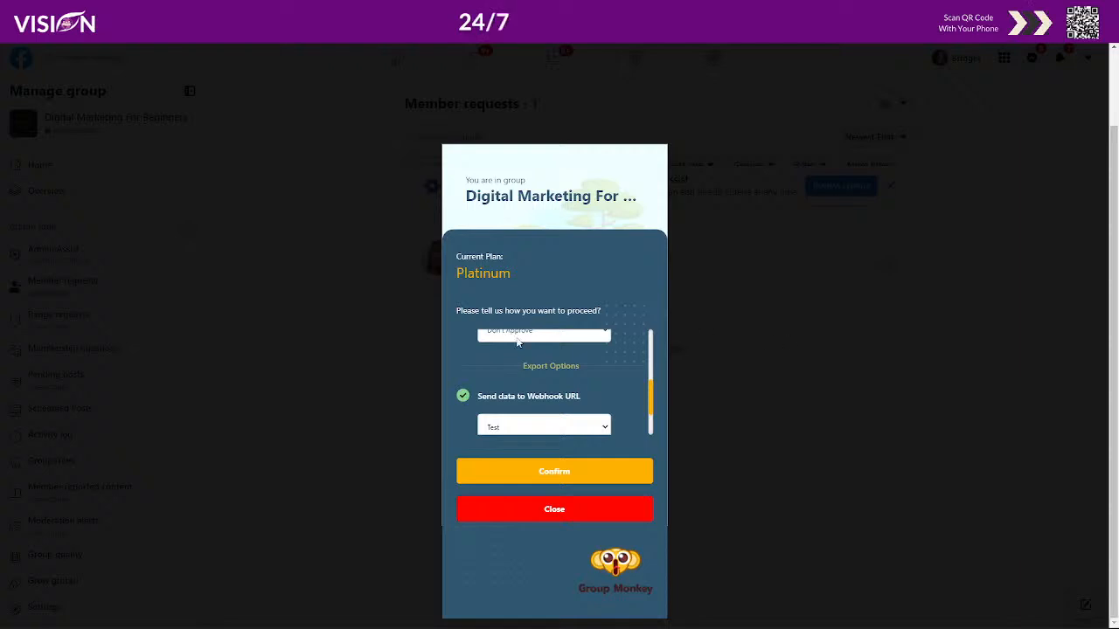
# - Reset the panel's webhook selection and scroll the Vision plans page to its three monthly plans
pyautogui.click(550, 509)
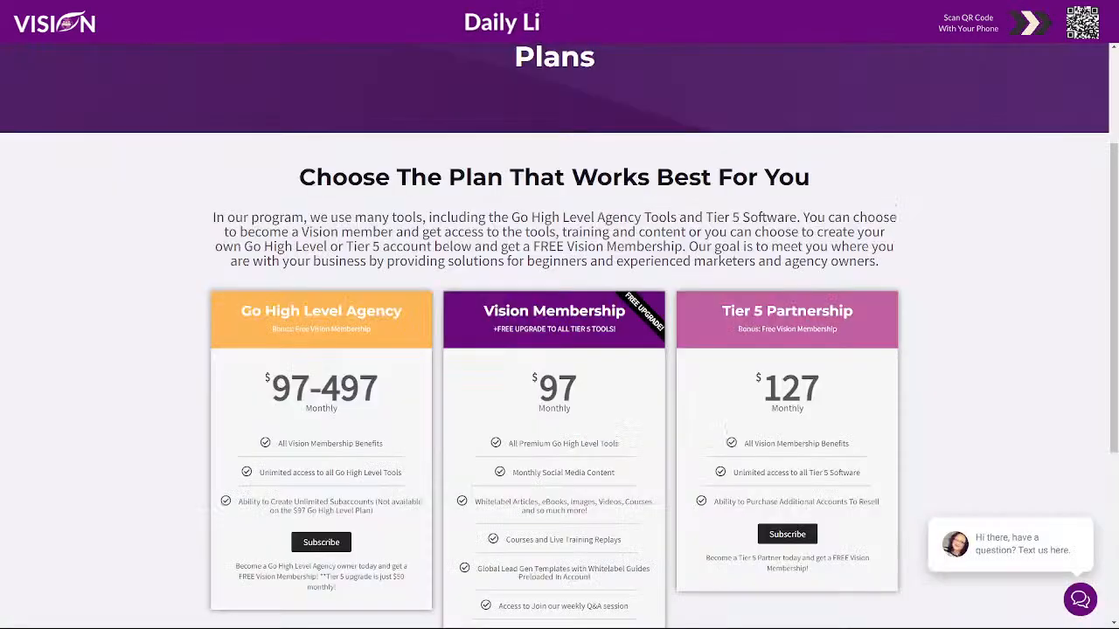
pyautogui.scroll(-2, 1032, 384)
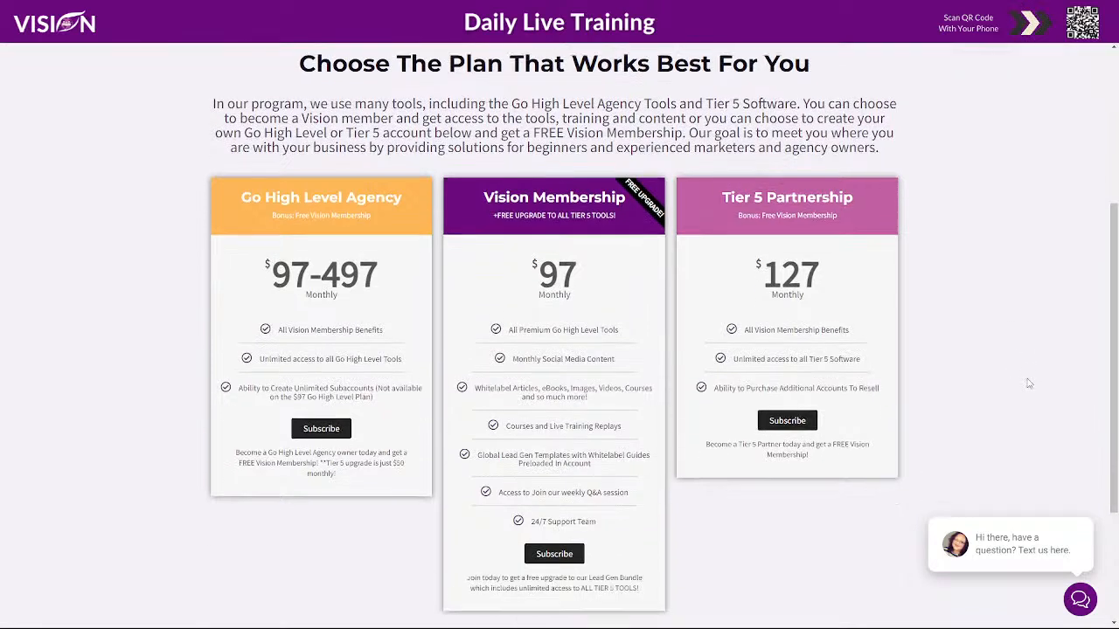